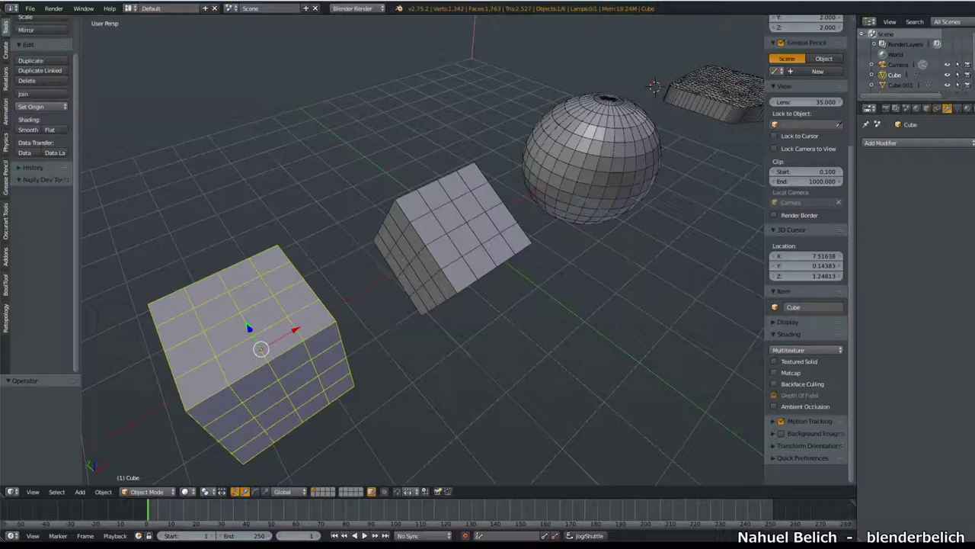
Step: Put the cube into Edit Mode with Edge select active
mouse_move(320, 287)
middle_down()
mouse_move(337, 316)
mouse_move(364, 251)
mouse_move(381, 300)
middle_up()
scroll(407, 297, up, 2)
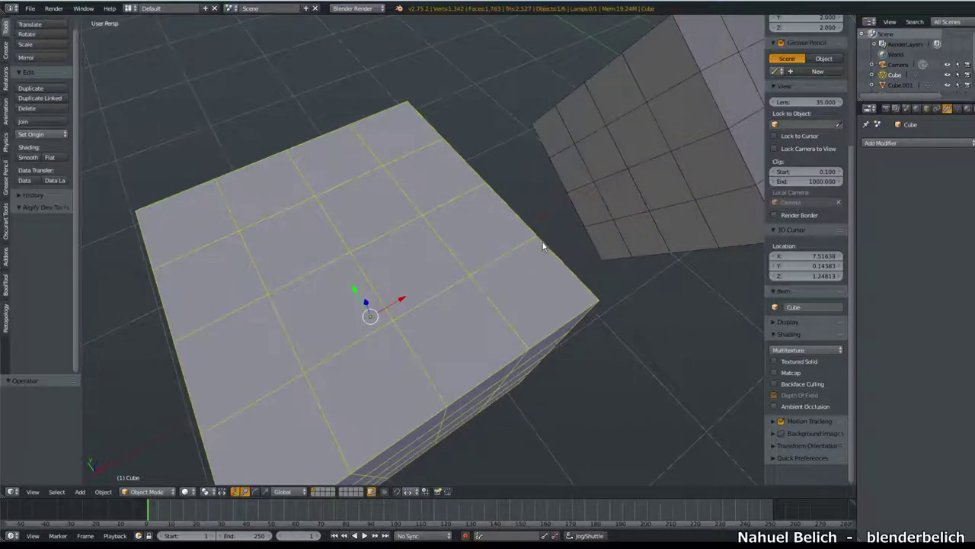
key(Tab)
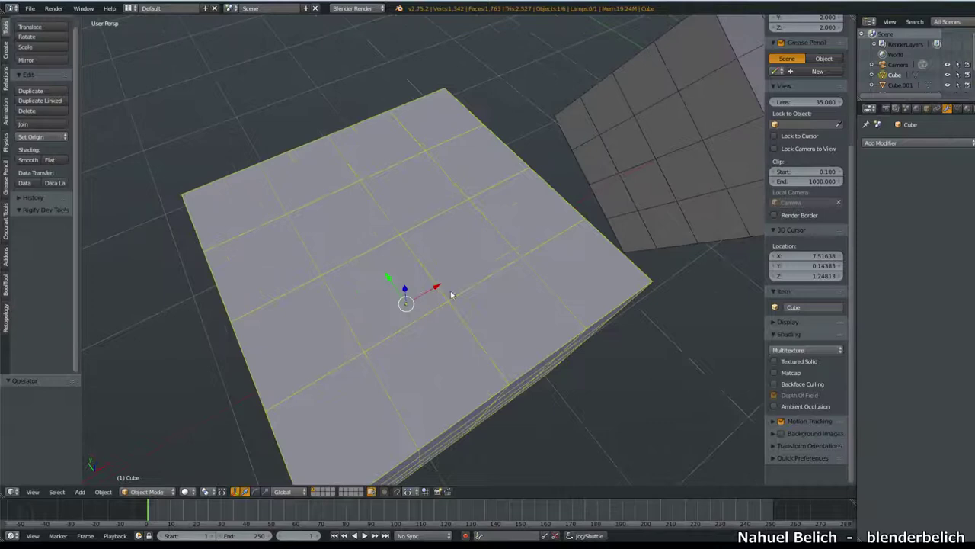
middle_drag(454, 295, 515, 291)
key(ctrl+Tab)
click(423, 305)
Step: Select the eight edges forming the square loop around the central 2x2 top faces
shift+click(480, 282)
shift+click(495, 233)
shift+click(450, 178)
shift+click(393, 168)
shift+click(324, 198)
shift+click(312, 257)
shift+click(341, 308)
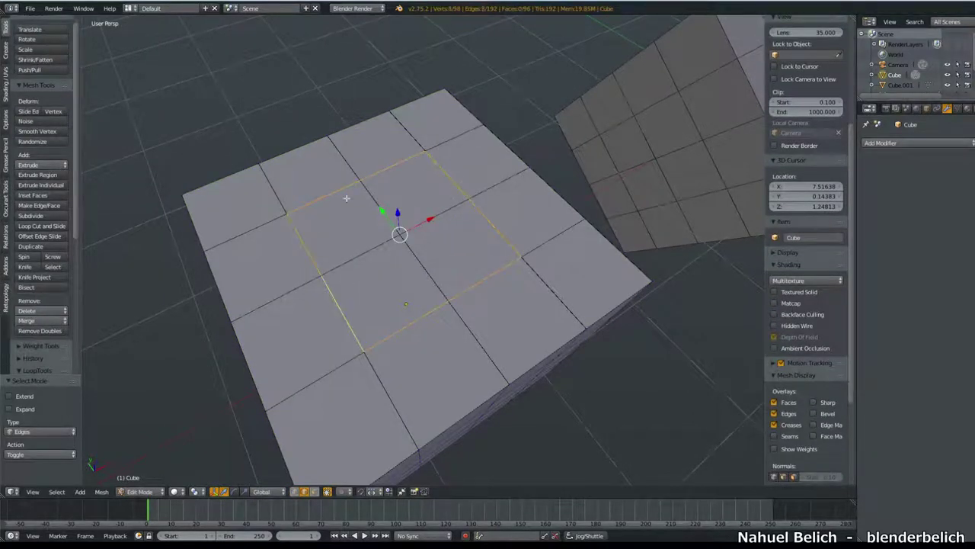
middle_drag(434, 210, 449, 286)
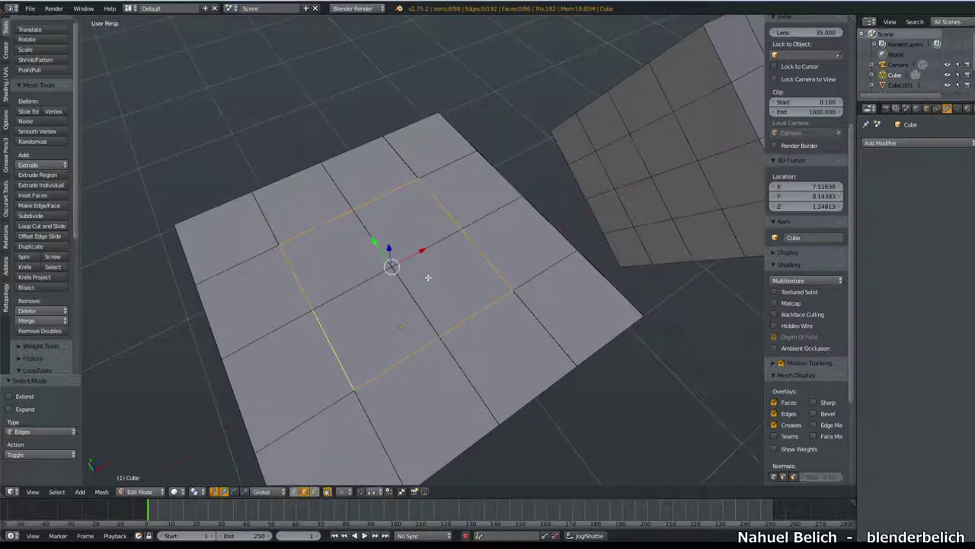
Step: Run To Sphere (Shift+Alt+S) on the square loop, restarting it interactively to round it
key(w)
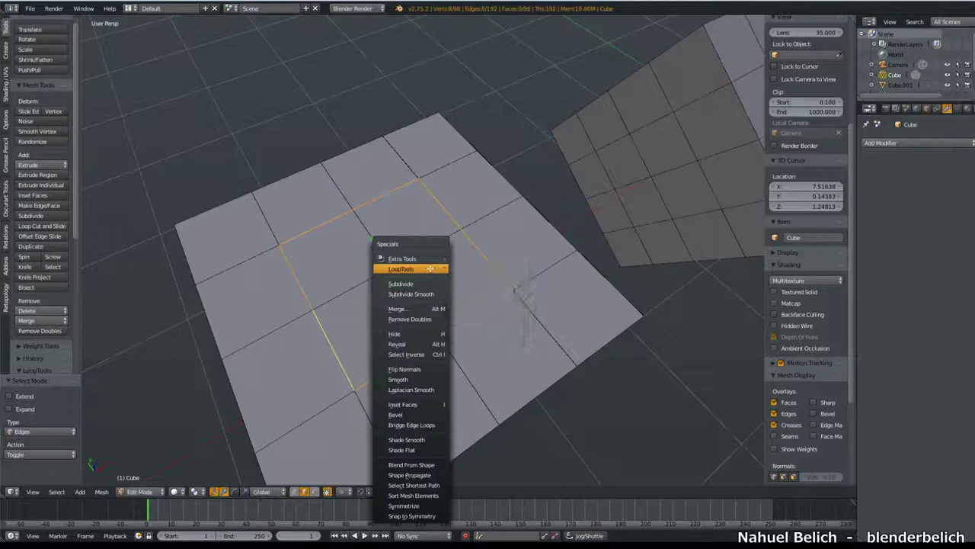
click(471, 268)
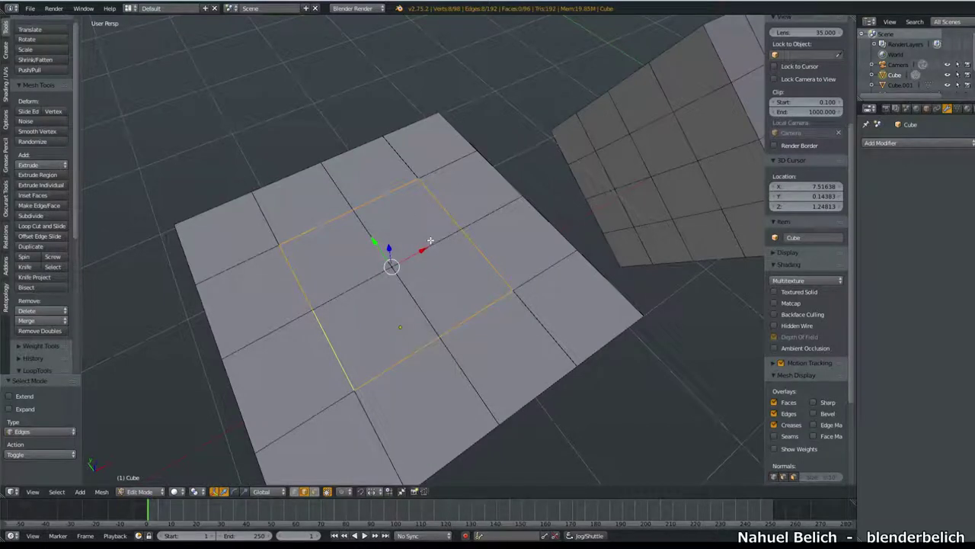
key(shift+alt+s)
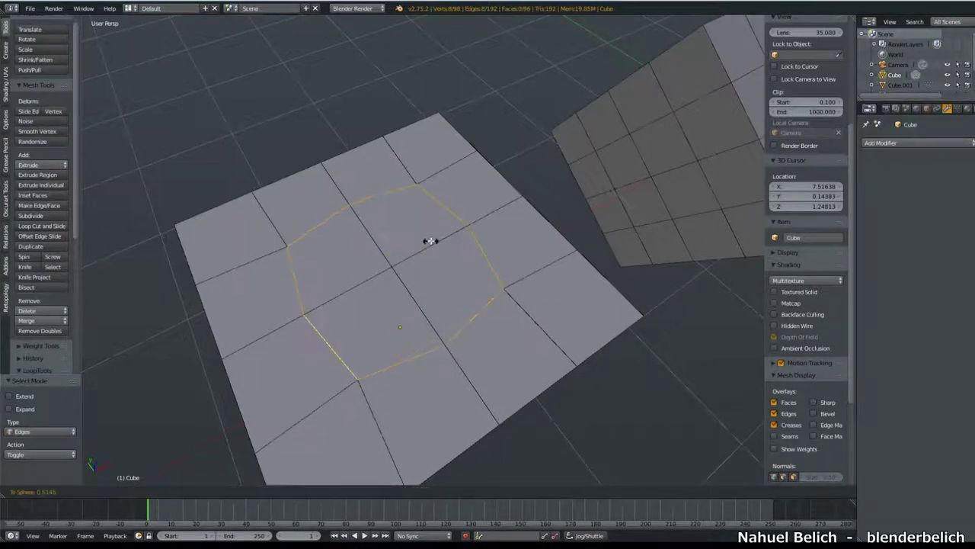
click(572, 240)
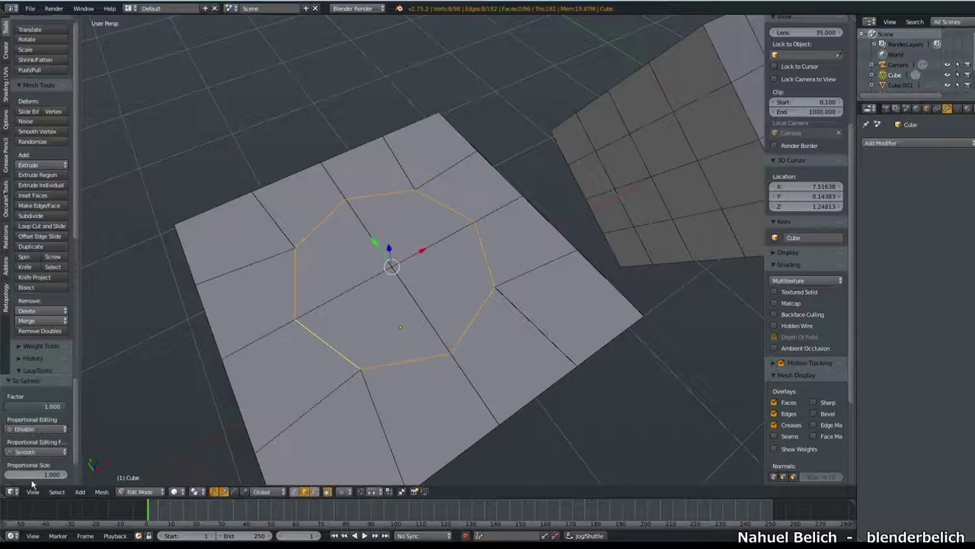
key(shift+alt+s)
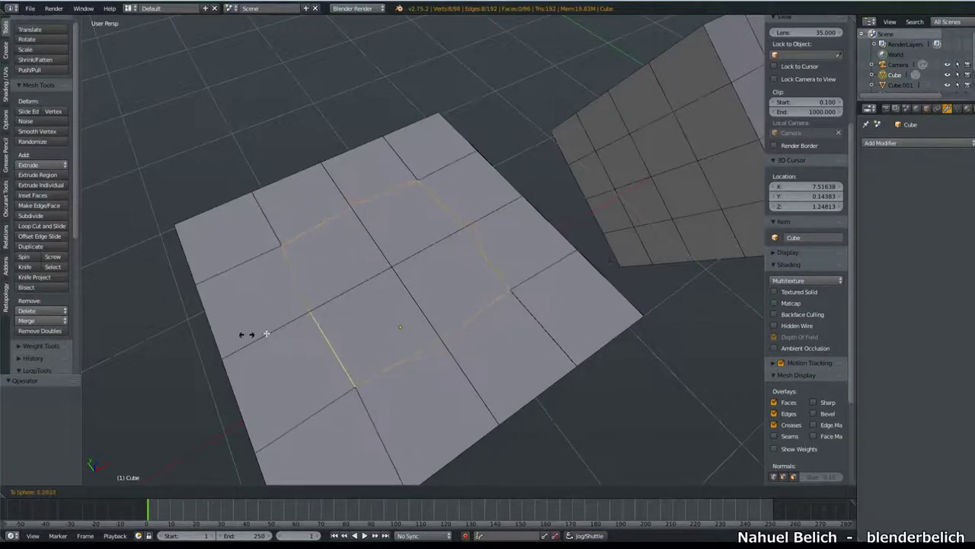
Step: Confirm the round loop, then select the inner disc faces in Face select mode
click(713, 204)
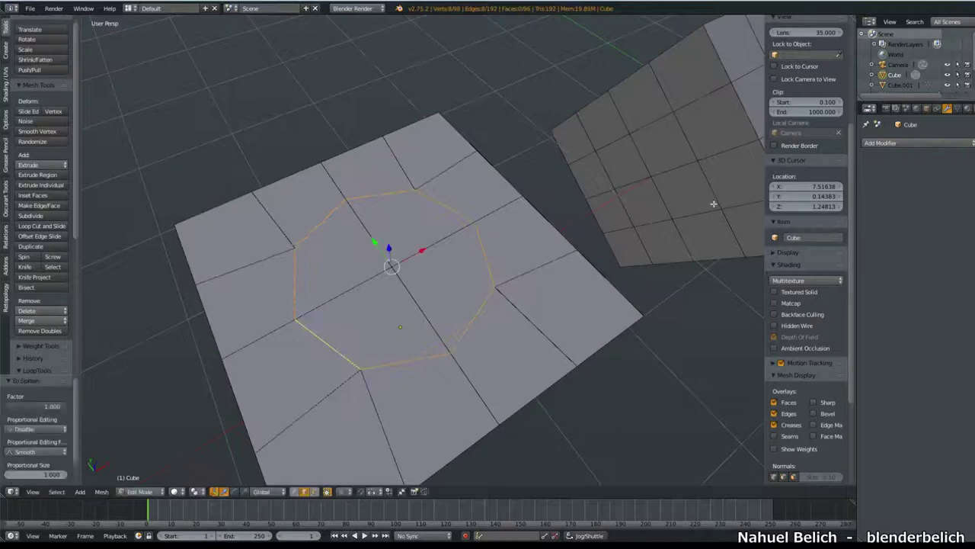
middle_drag(384, 284, 393, 289)
key(ctrl+Tab)
click(381, 304)
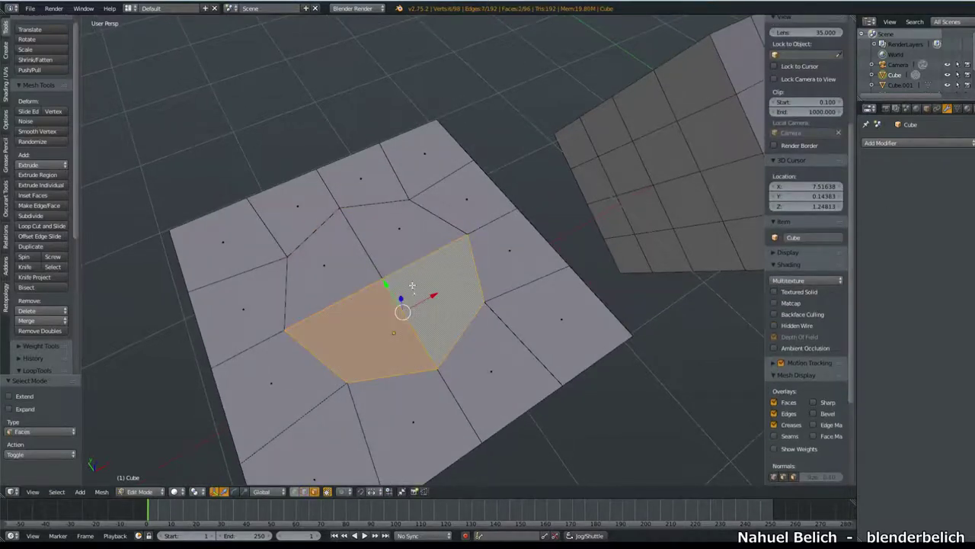
shift+click(400, 240)
shift+click(340, 266)
Step: Inset the inner disc by extruding in place and scaling it inward
key(e)
right_click(579, 195)
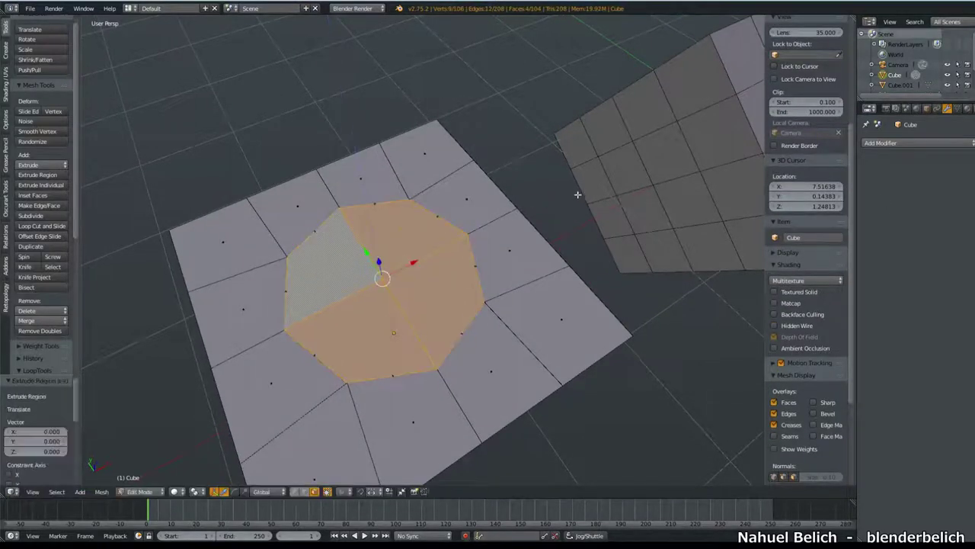
key(s)
click(560, 200)
Step: Extrude the disc downward three times to form a recessed round hole
key(e)
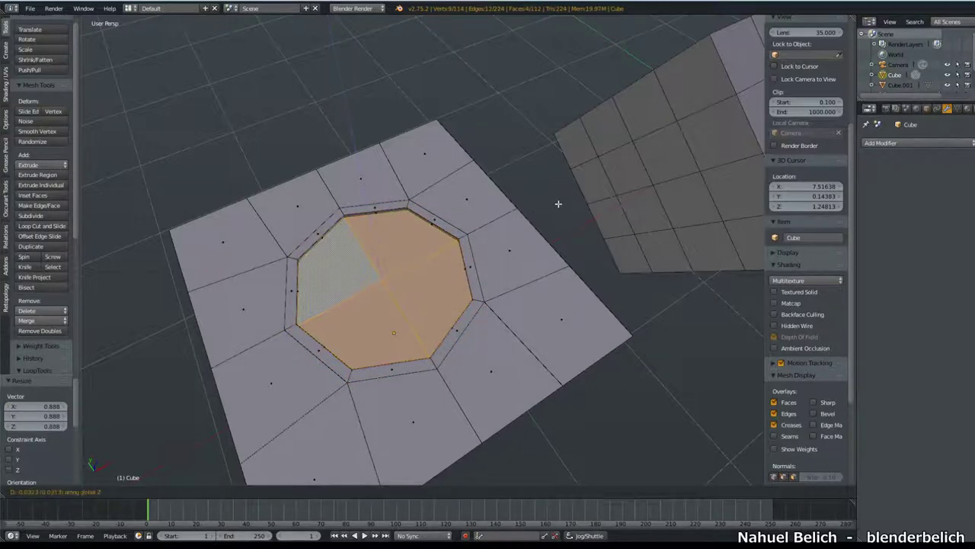
click(557, 201)
key(e)
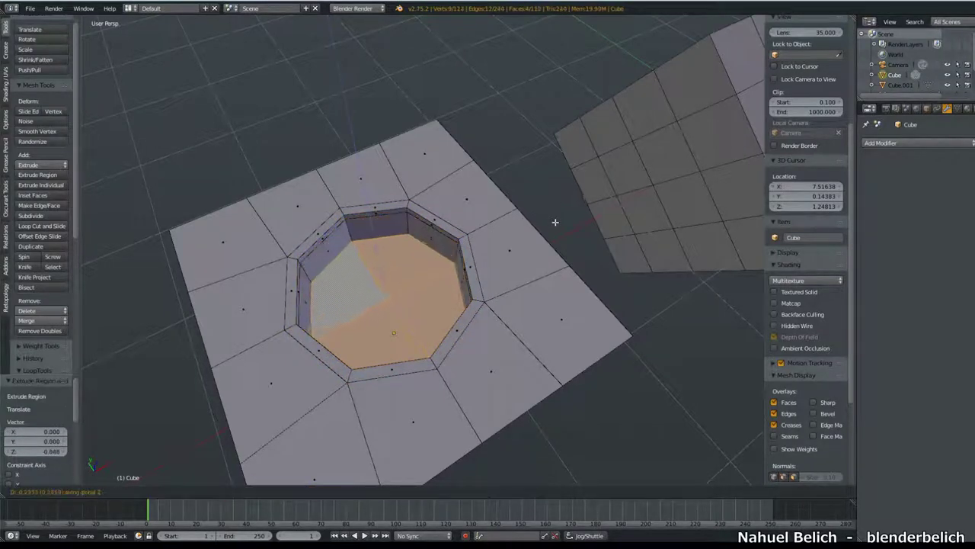
click(555, 221)
key(e)
click(553, 224)
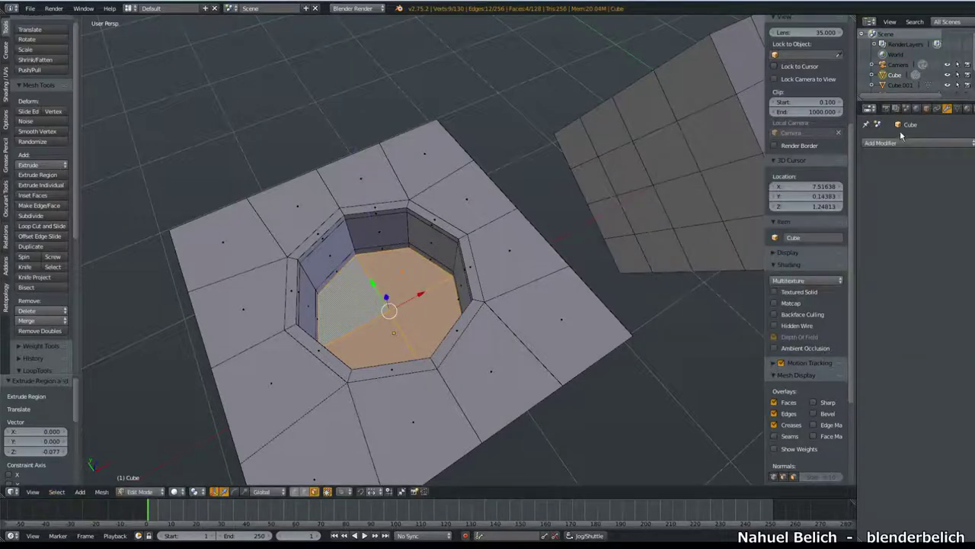
Step: Add a Subdivision Surface modifier and return to Object Mode to view the smoothed cube
click(895, 143)
click(796, 312)
key(Tab)
mouse_move(560, 312)
middle_down()
mouse_move(381, 331)
mouse_move(413, 313)
mouse_move(406, 323)
mouse_move(407, 294)
middle_up()
scroll(375, 214, up, 2)
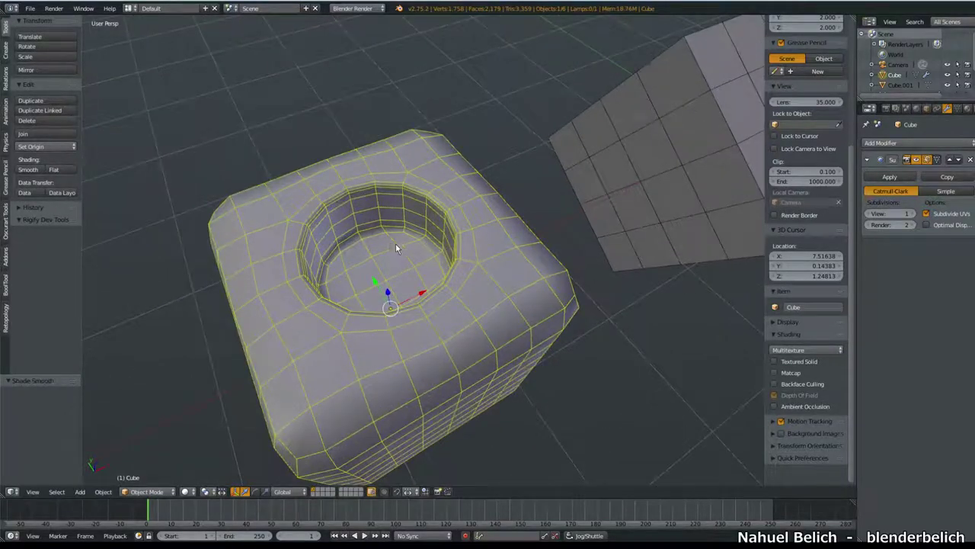
Step: Look over the smoothed hole from several angles, then select the grid plane Cube.001
middle_drag(406, 192, 429, 270)
scroll(419, 232, up, 2)
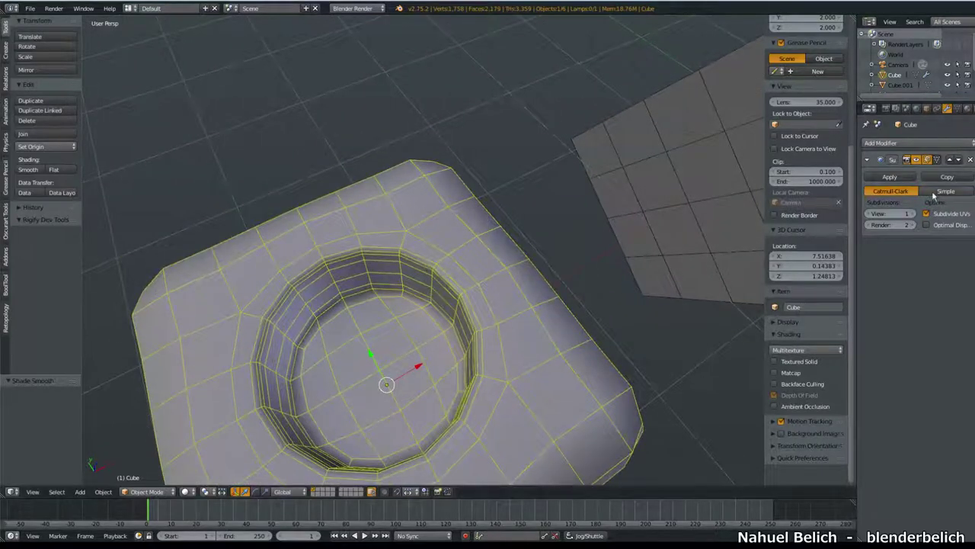
mouse_move(529, 355)
middle_down()
mouse_move(533, 322)
mouse_move(551, 320)
mouse_move(496, 302)
mouse_move(531, 275)
mouse_move(559, 296)
mouse_move(541, 299)
mouse_move(541, 281)
mouse_move(621, 271)
mouse_move(544, 285)
mouse_move(587, 266)
mouse_move(501, 302)
middle_up()
scroll(536, 320, down, 2)
scroll(553, 284, down, 3)
right_click(441, 289)
key(Tab)
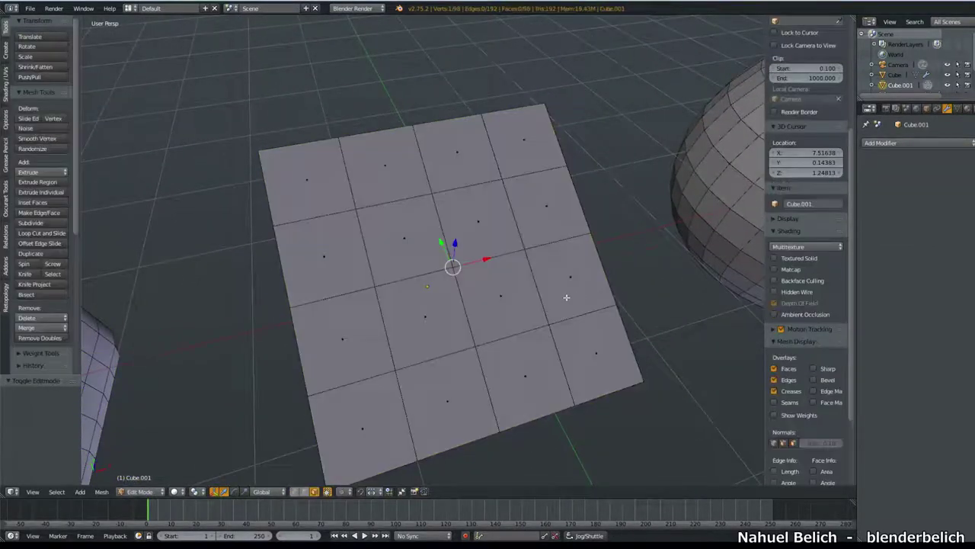
middle_drag(568, 297, 509, 288)
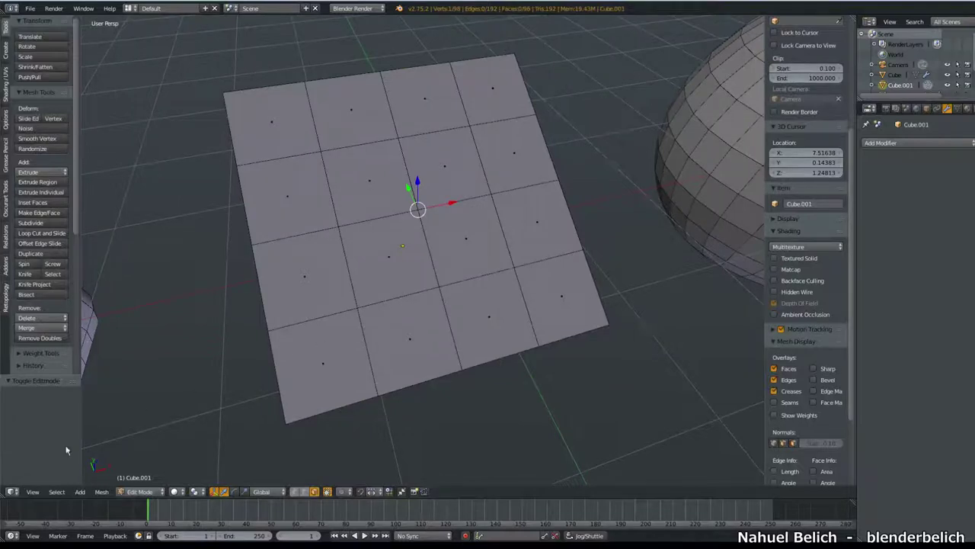
click(16, 493)
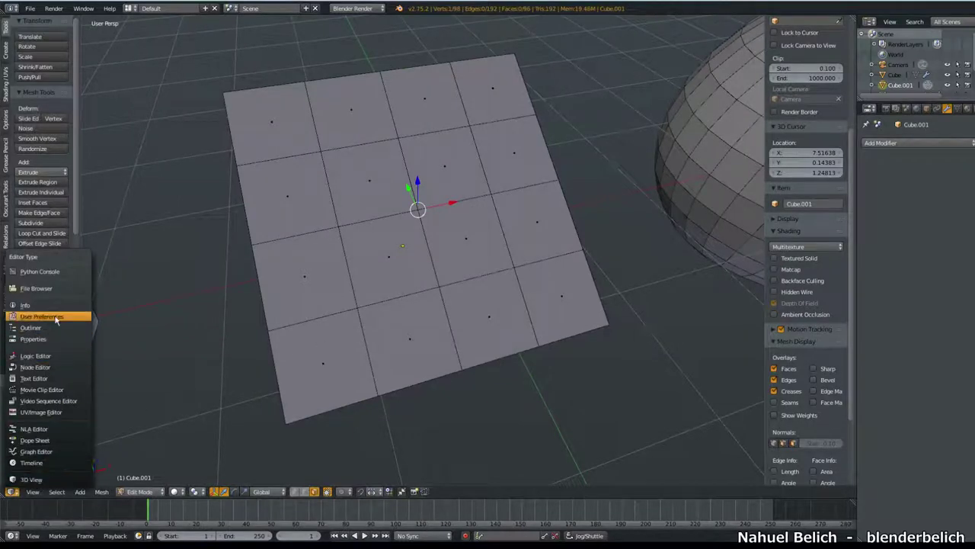
click(55, 323)
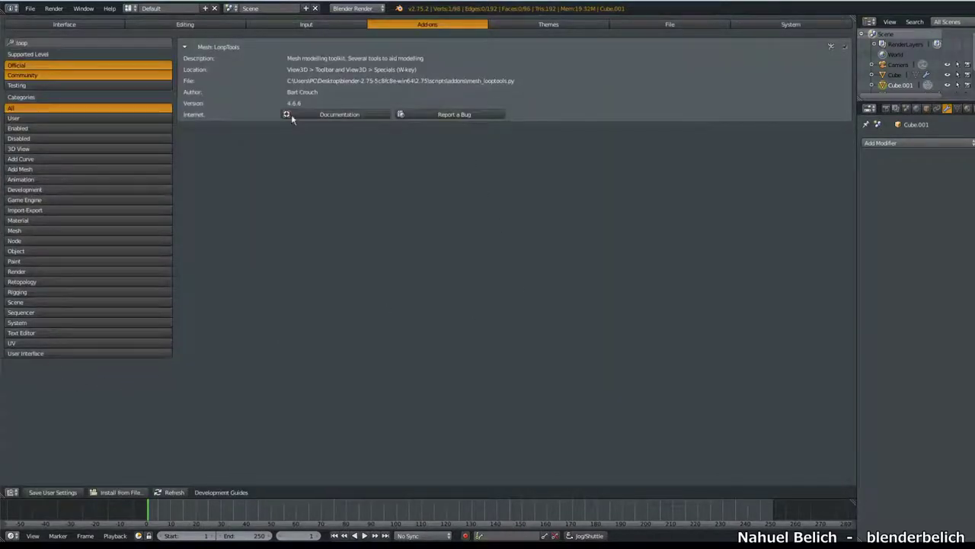
click(186, 48)
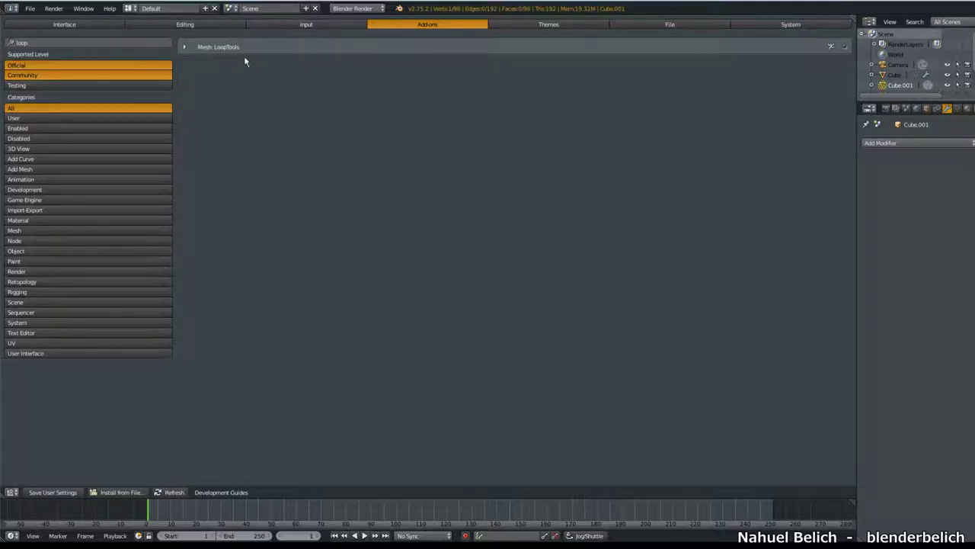
click(158, 43)
text(f2)
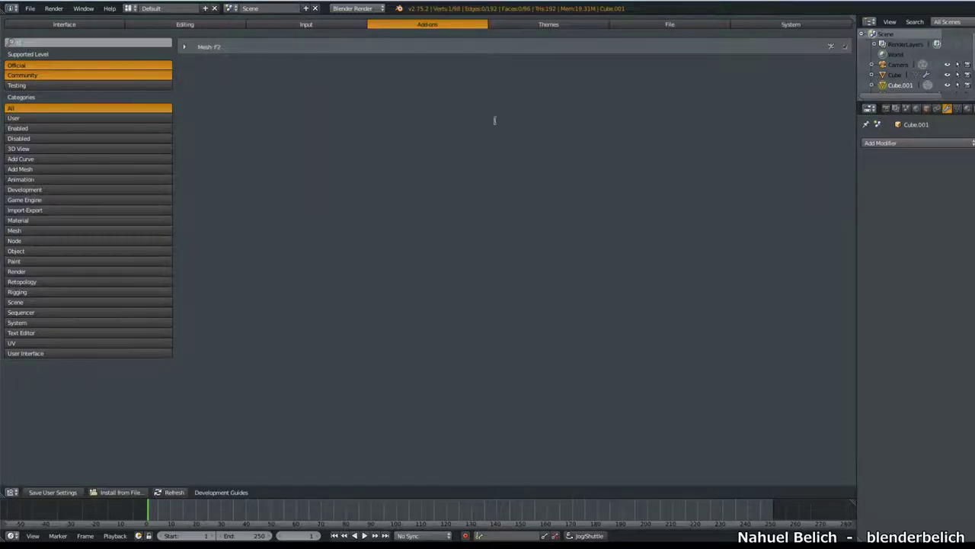
key(Return)
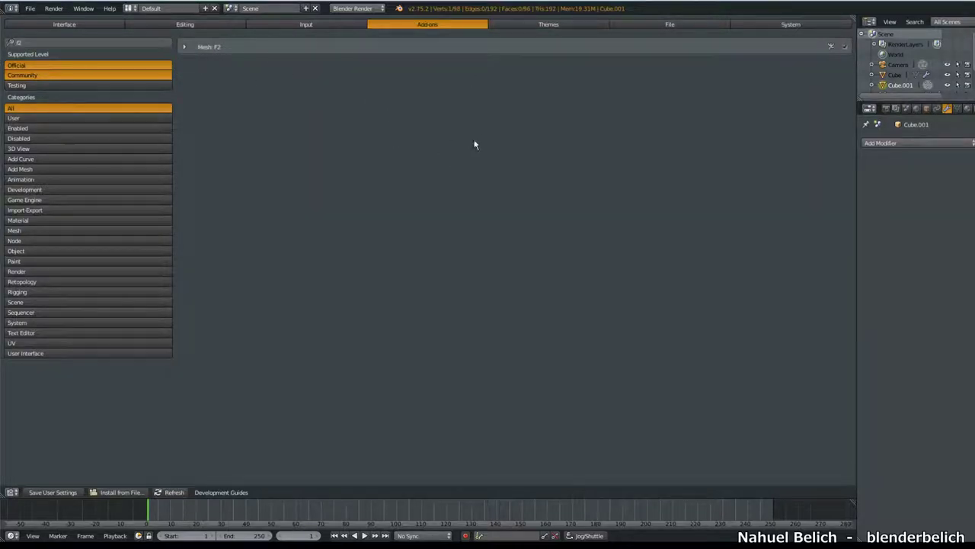
key(shift+F5)
Step: Select the square loop of eight edges around the plate's centre faces in Edge mode
middle_drag(432, 205, 426, 234)
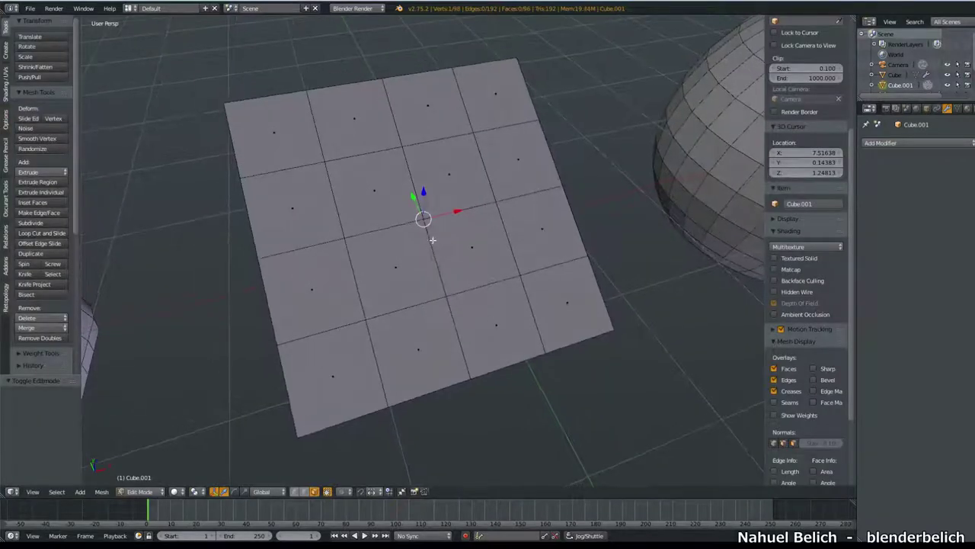
key(1)
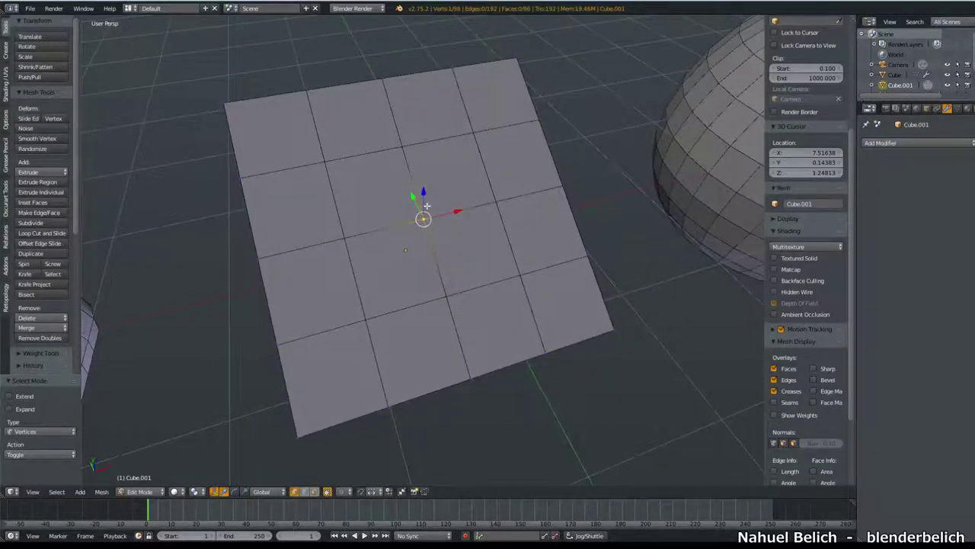
middle_drag(424, 218, 450, 242)
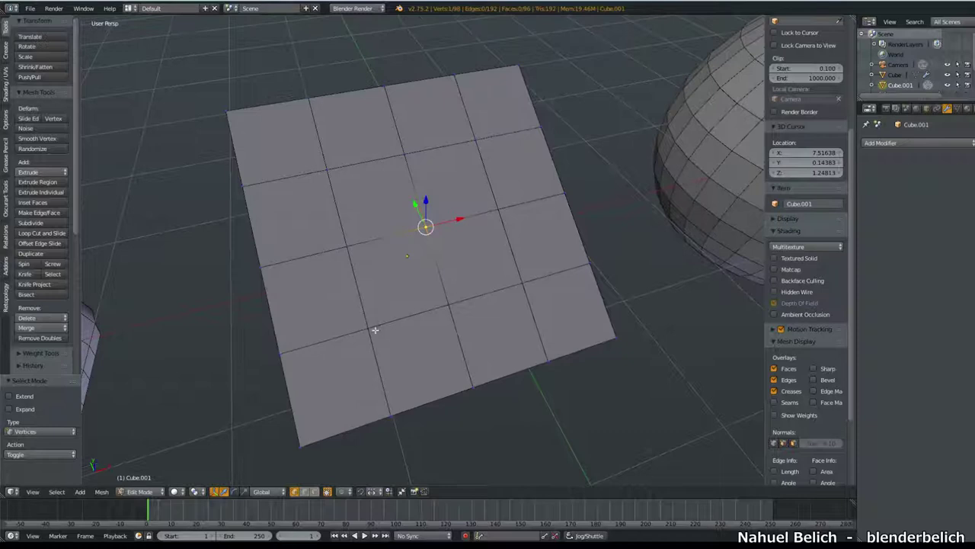
key(2)
click(411, 316)
shift+click(488, 294)
shift+click(509, 245)
shift+click(486, 175)
shift+click(366, 161)
shift+click(440, 148)
shift+click(336, 207)
shift+click(357, 287)
Step: Return to vertex selection and clear the edge-loop selection
key(1)
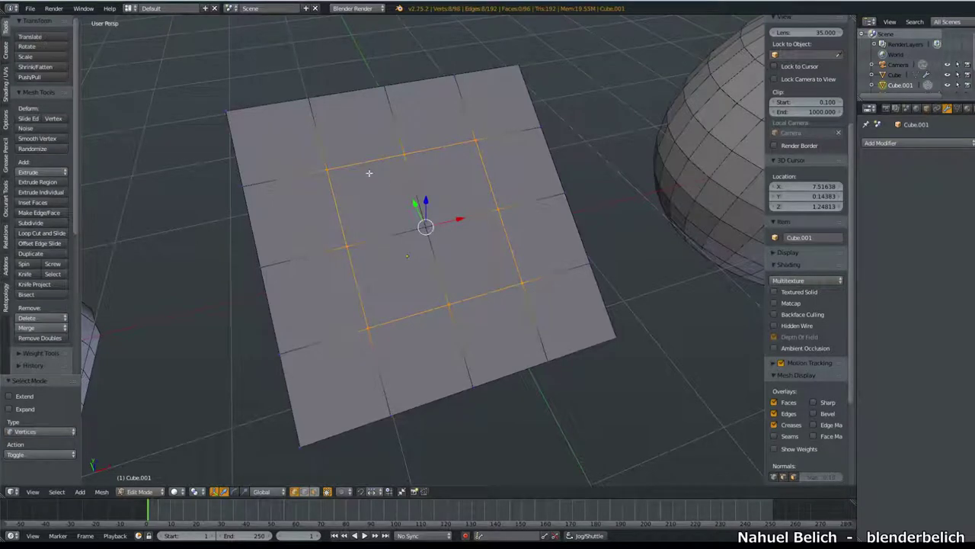
key(a)
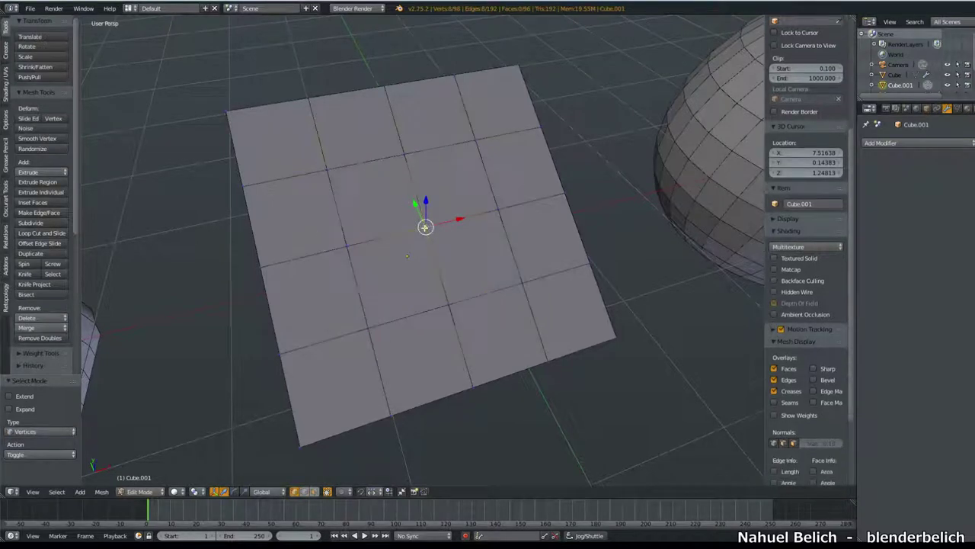
shift+middle_drag(435, 245, 435, 252)
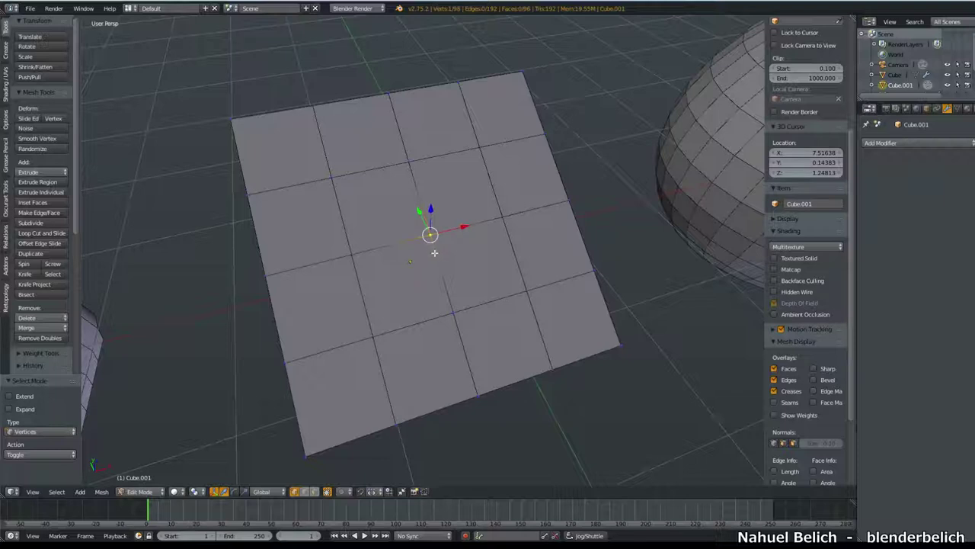
Step: Apply LoopTools Circle to the inner loop, inspect its settings, then undo it
key(w)
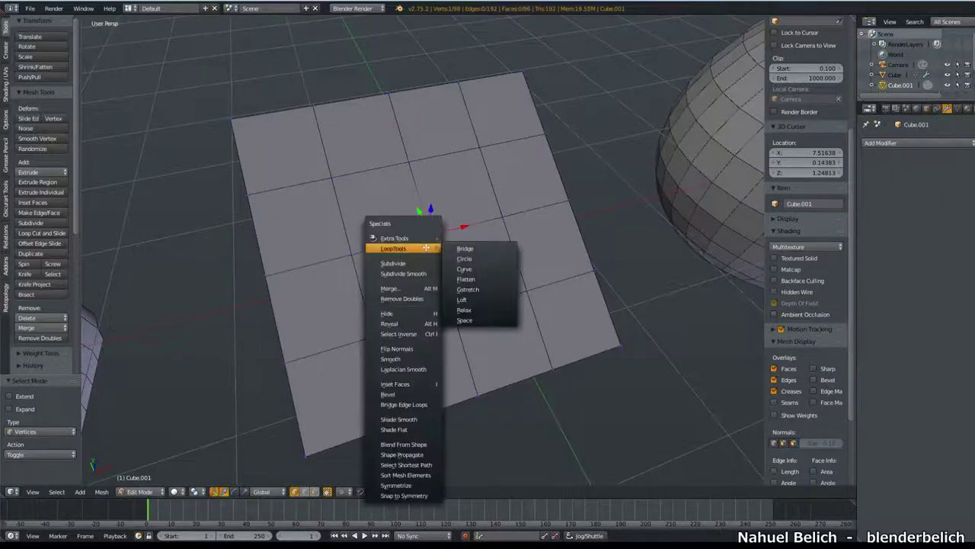
click(475, 258)
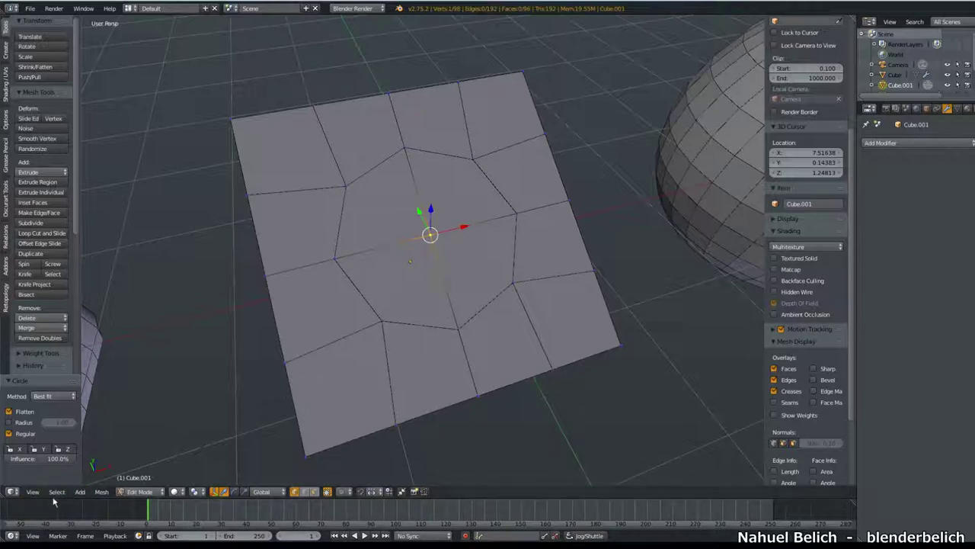
scroll(39, 229, down, 3)
scroll(36, 285, down, 2)
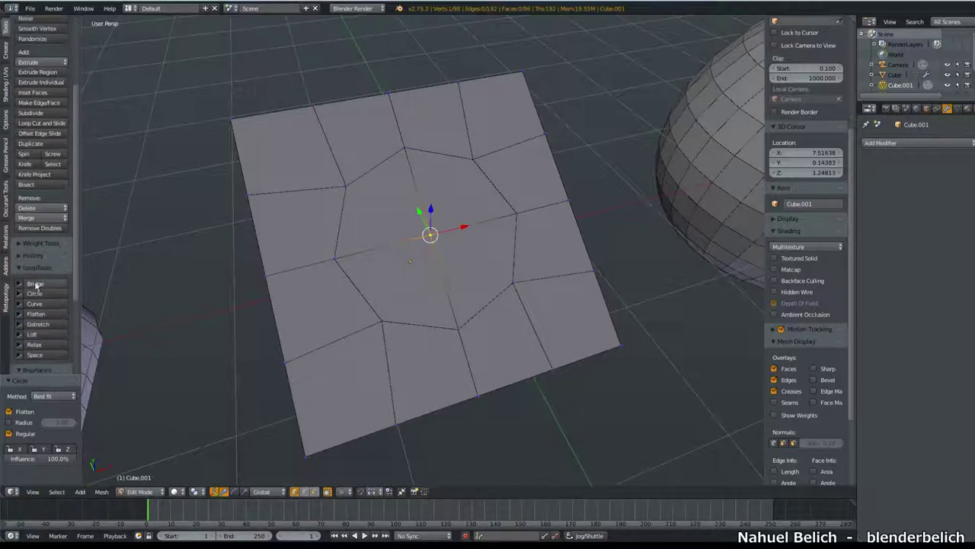
click(19, 297)
scroll(34, 260, down, 3)
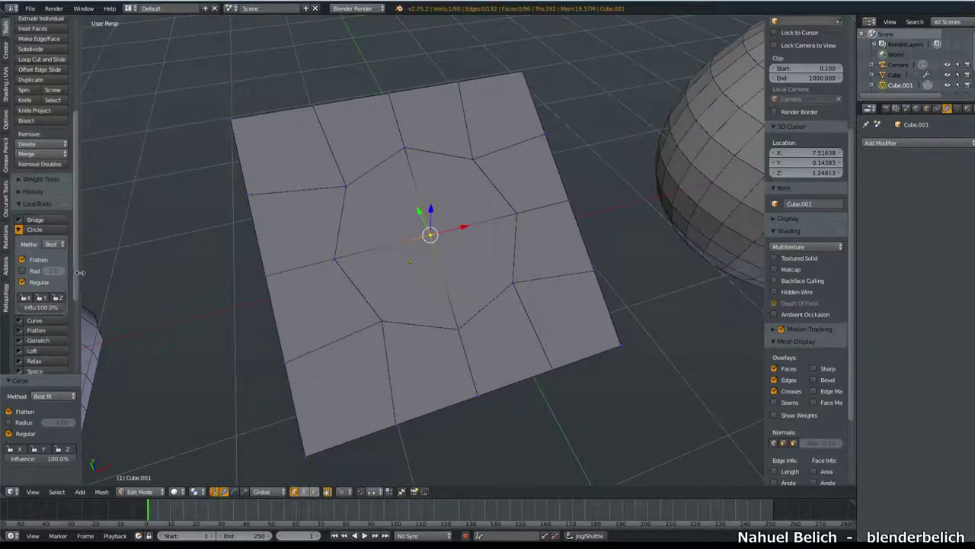
drag(79, 272, 122, 270)
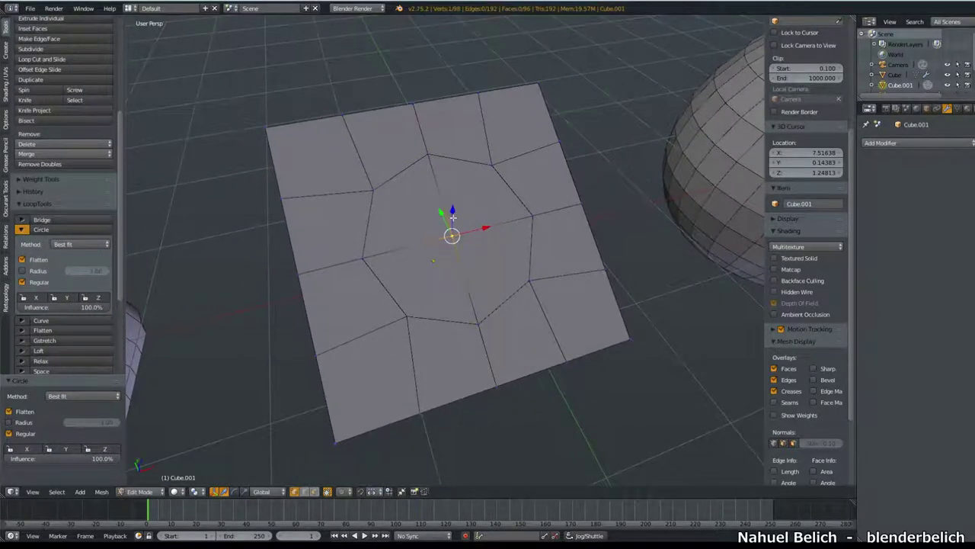
key(ctrl+z)
Step: Reapply LoopTools Circle with Radius enabled at 0.71 and the Y axis locked
key(w)
mouse_move(420, 231)
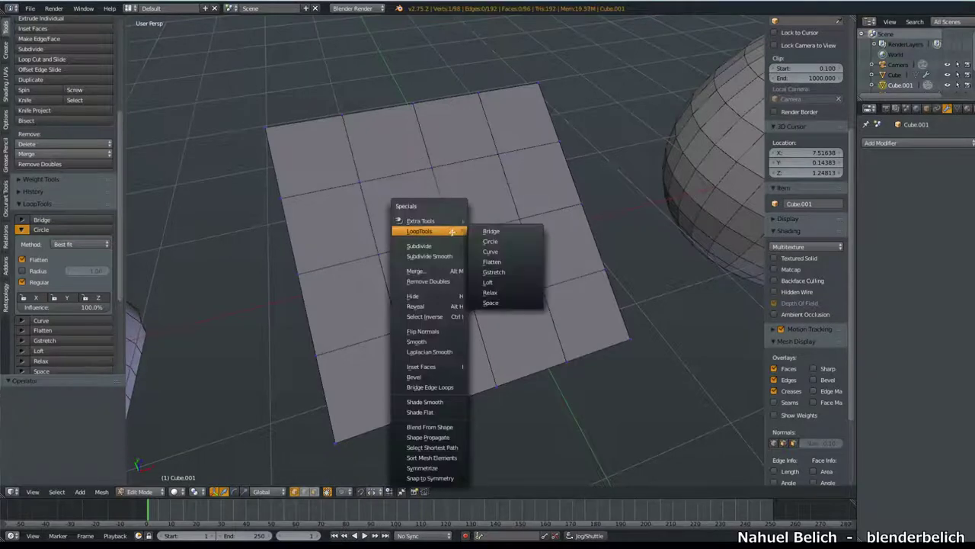
click(511, 238)
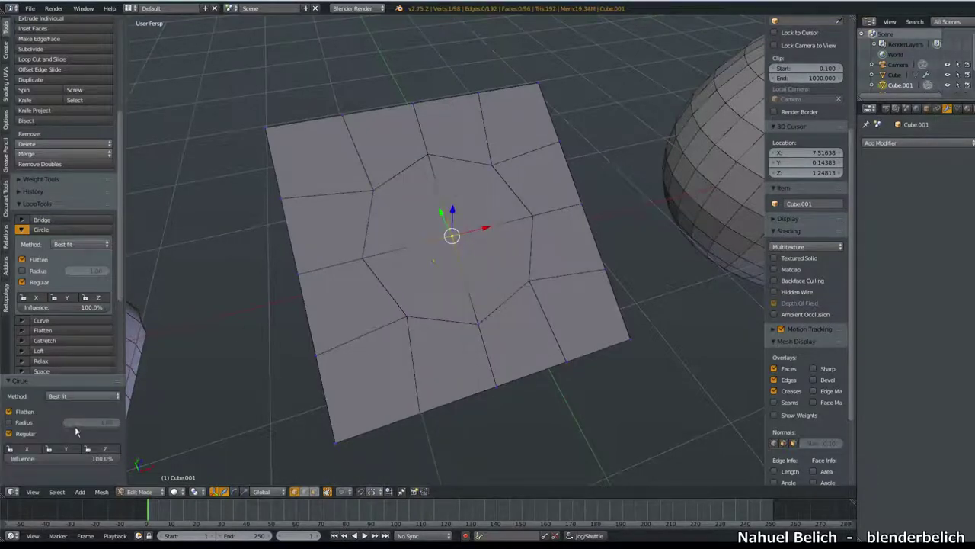
click(37, 423)
mouse_move(80, 422)
mouse_down()
mouse_move(136, 412)
mouse_move(34, 427)
mouse_up()
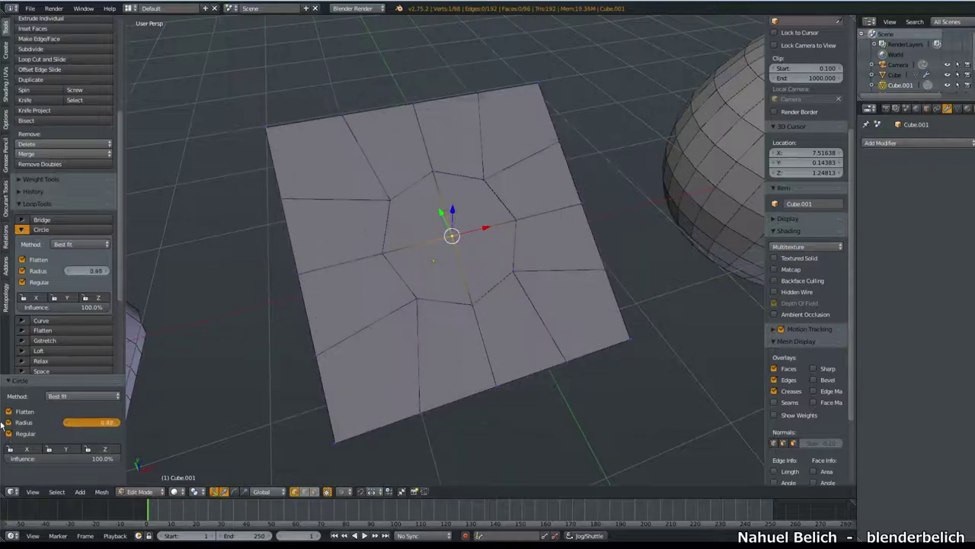
click(31, 450)
click(30, 449)
click(60, 454)
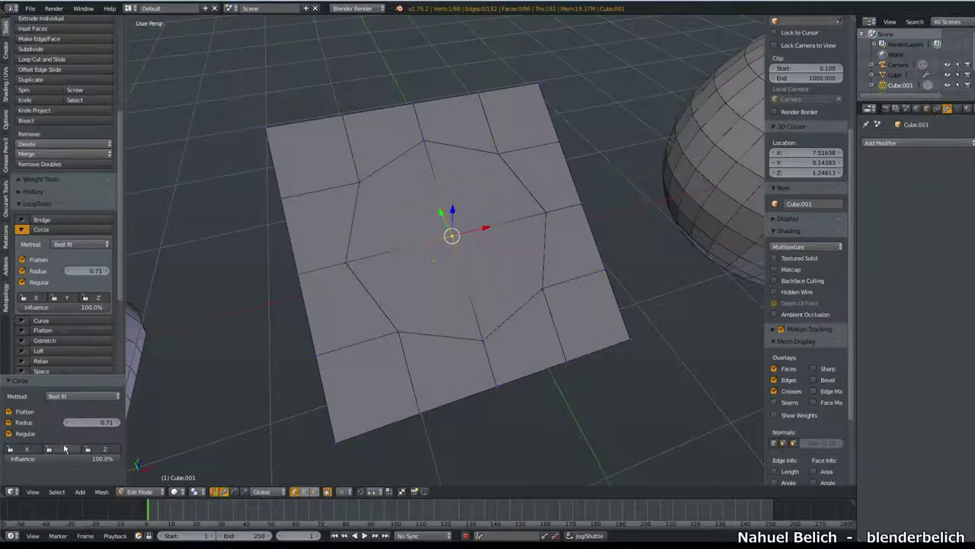
Step: Keep the Circle fitting method on Best fit after trying Fit inside
click(98, 393)
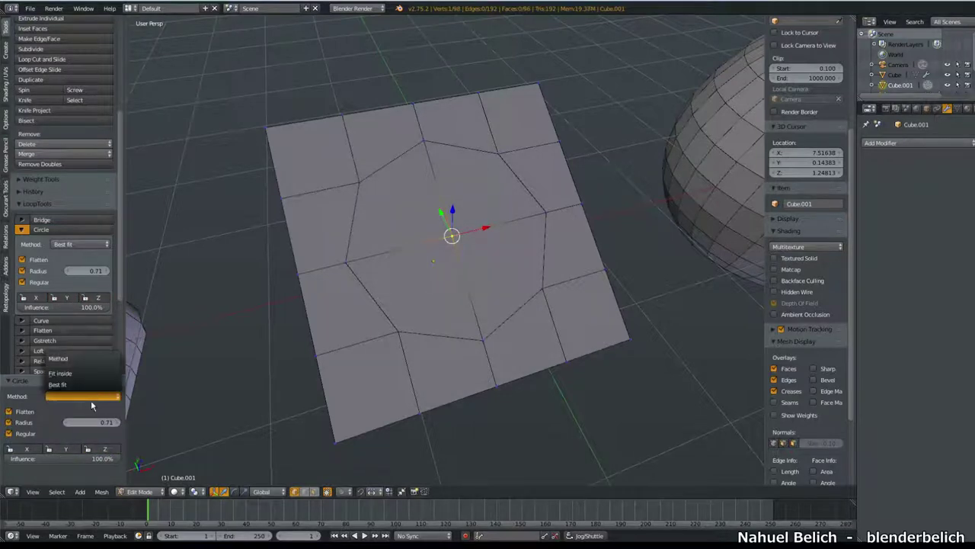
click(96, 374)
click(94, 392)
click(108, 402)
click(22, 230)
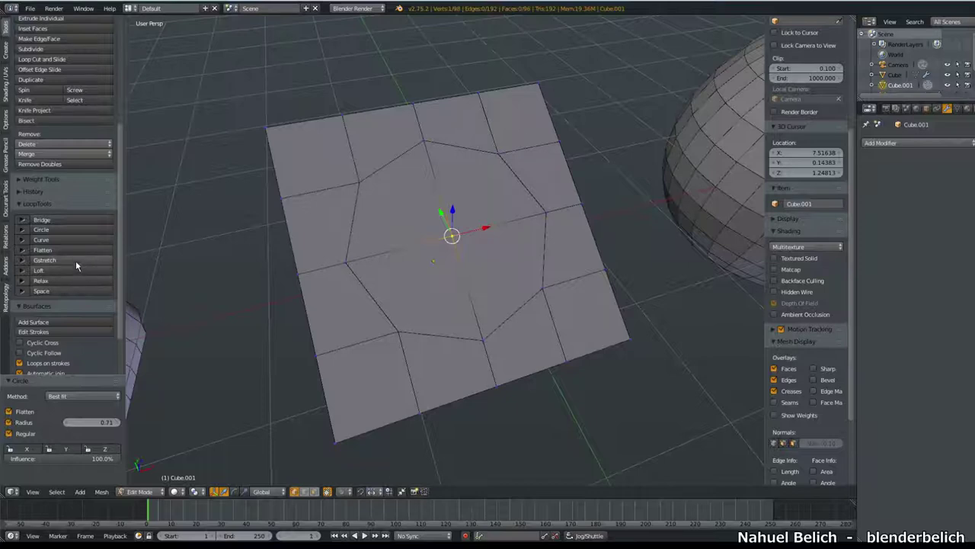
Step: Select the plate's four inner disc faces in Face select mode
key(ctrl+Tab)
click(438, 251)
right_click(420, 256)
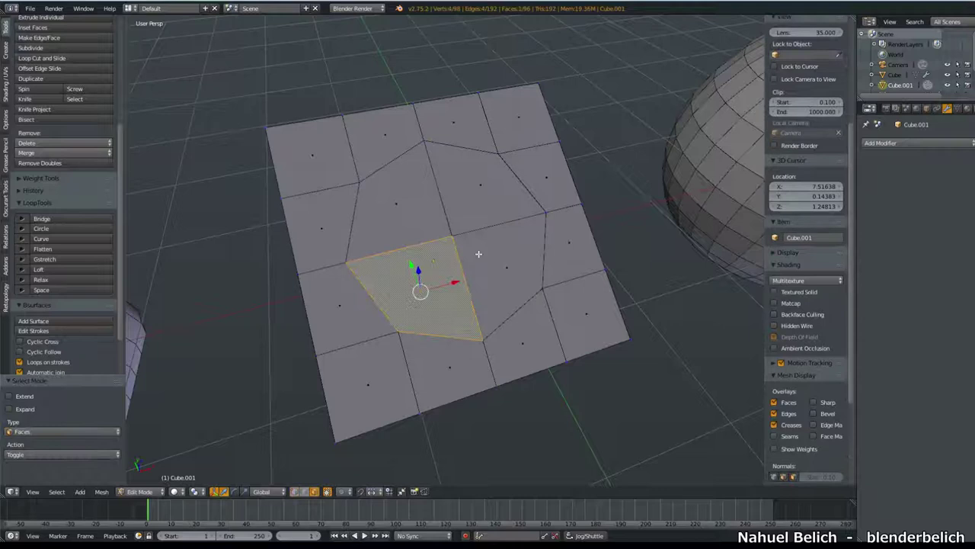
shift+right_click(507, 266)
shift+right_click(480, 185)
shift+right_click(396, 203)
Step: Inset the disc, push it down into a recess, and scale the recess floor
key(e)
key(Escape)
key(s)
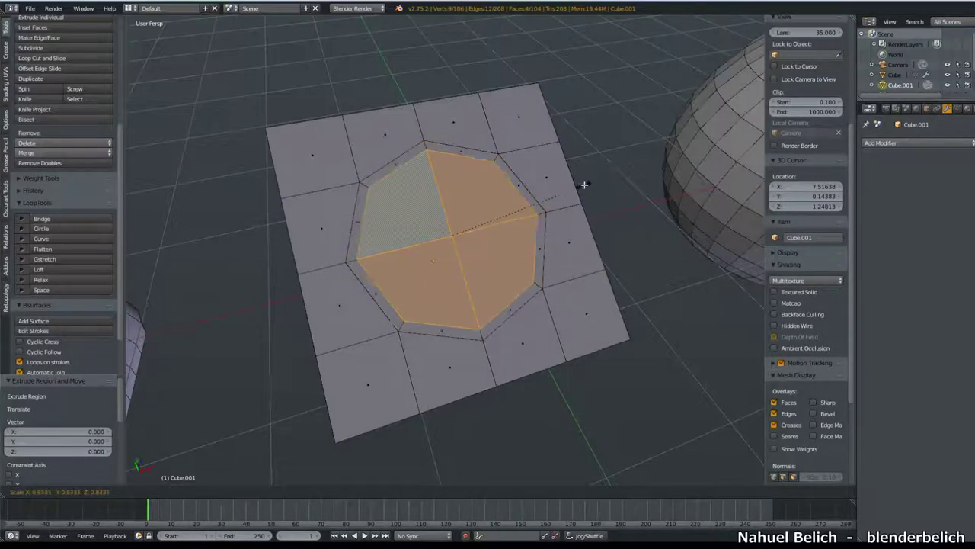
click(583, 185)
key(e)
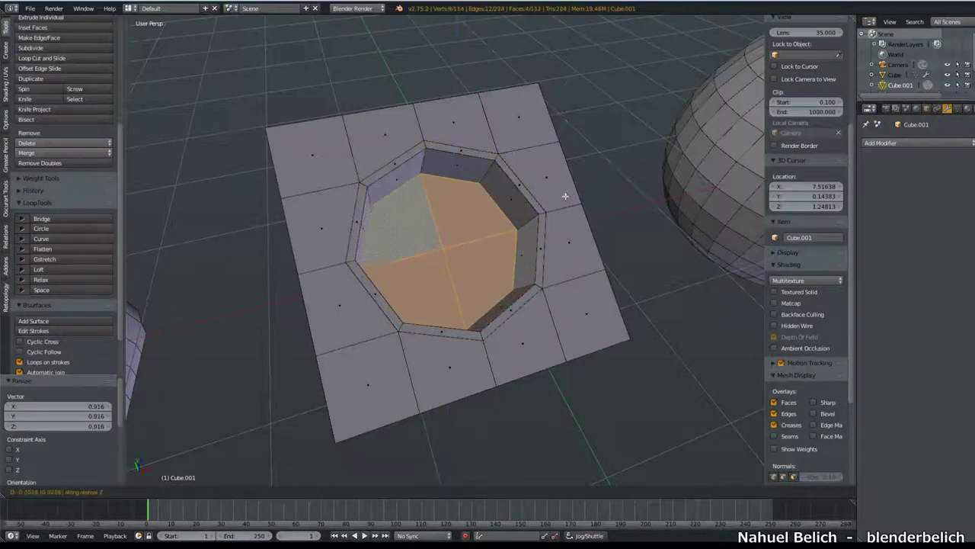
click(565, 196)
key(s)
click(518, 221)
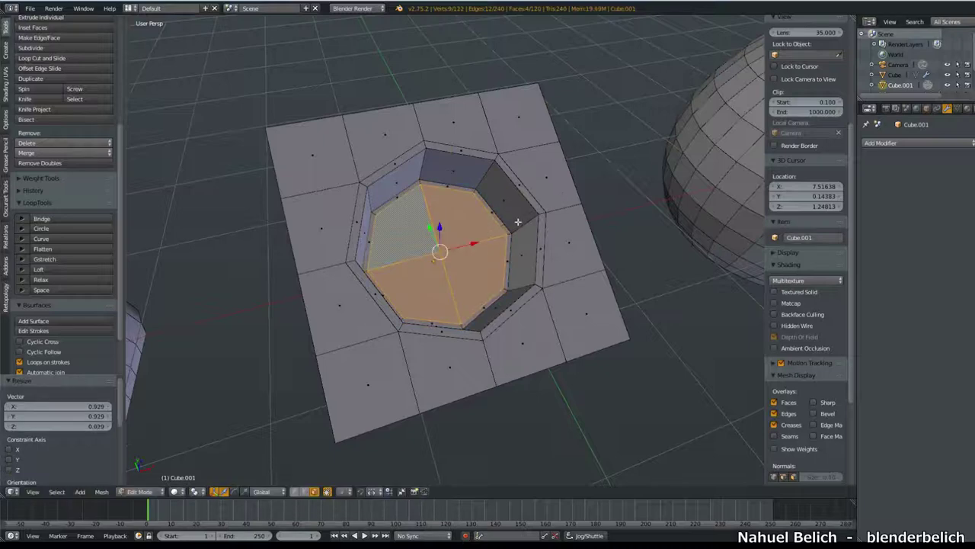
Step: Give the plate level-1 subdivision smoothing (Ctrl+1) in Object Mode
key(Tab)
key(ctrl+1)
mouse_move(447, 211)
middle_down()
mouse_move(491, 234)
mouse_move(512, 214)
mouse_move(584, 201)
mouse_move(456, 255)
middle_up()
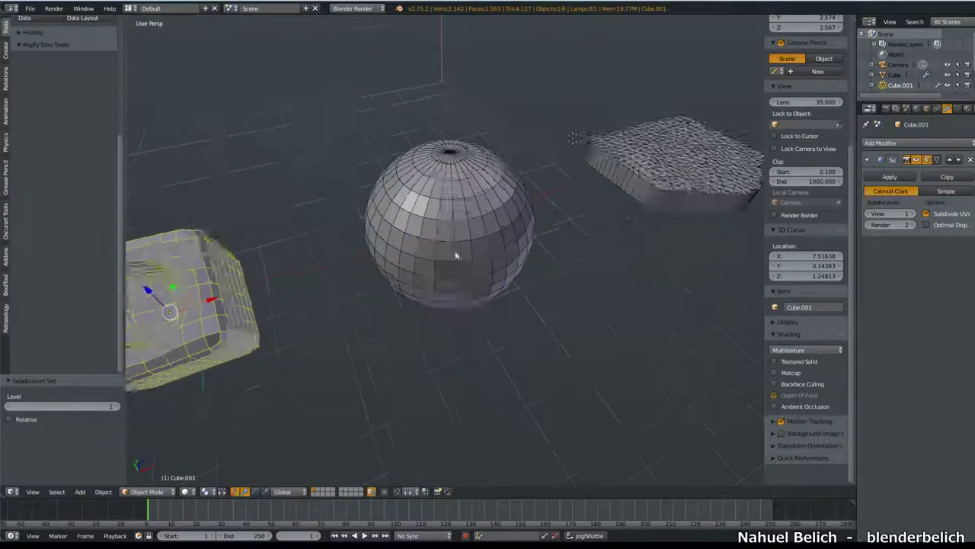
Step: Select the sphere and enter Edit Mode in vertex selection
scroll(456, 255, up, 3)
scroll(457, 251, up, 2)
right_click(409, 276)
key(Tab)
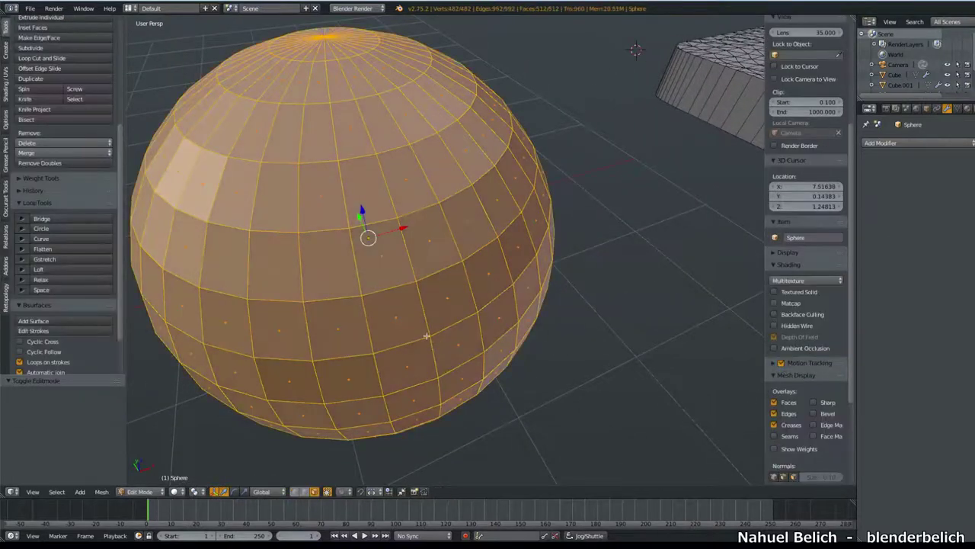
middle_drag(426, 335, 446, 294)
key(1)
Step: Select a single vertex on the sphere and centre the view on it
right_click(441, 229)
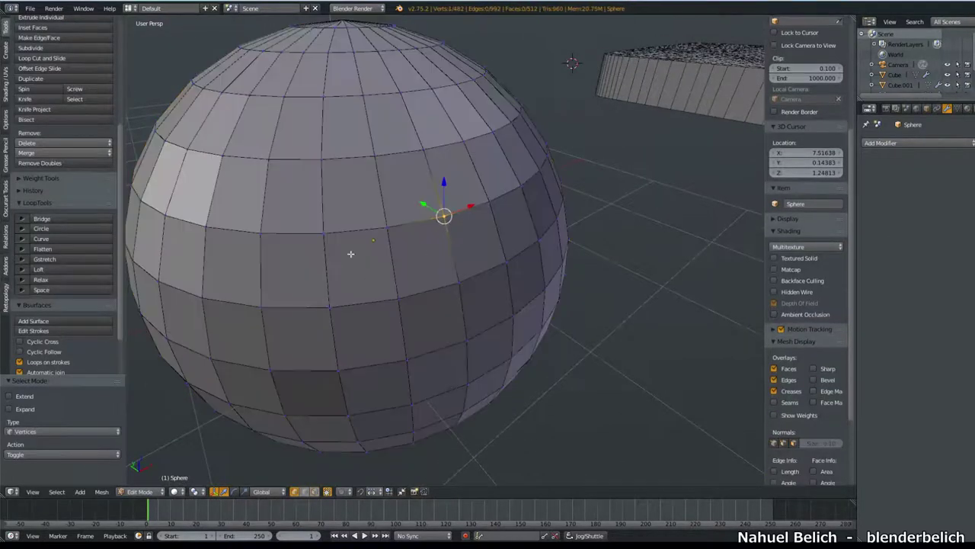
scroll(411, 236, down, 3)
scroll(442, 228, down, 4)
key(KP_Decimal)
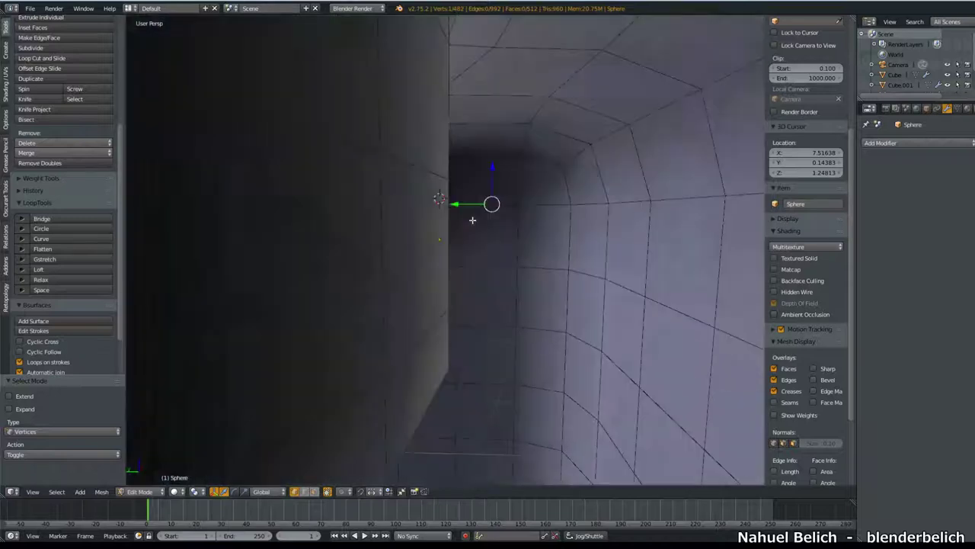
scroll(473, 220, down, 5)
scroll(433, 181, up, 3)
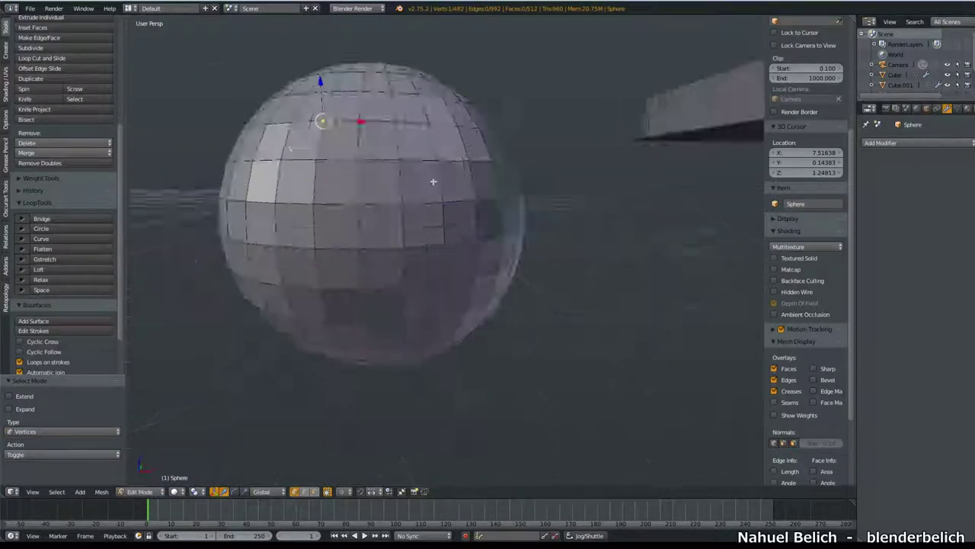
scroll(432, 181, up, 2)
scroll(467, 237, up, 2)
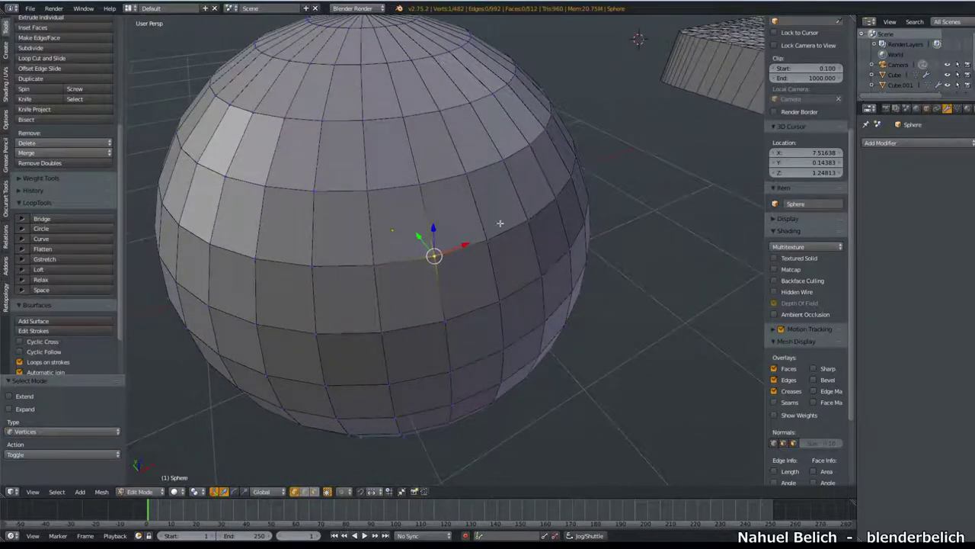
Step: Flatten the patch into a circle with LoopTools Circle, with the fixed radius turned off
key(w)
click(592, 230)
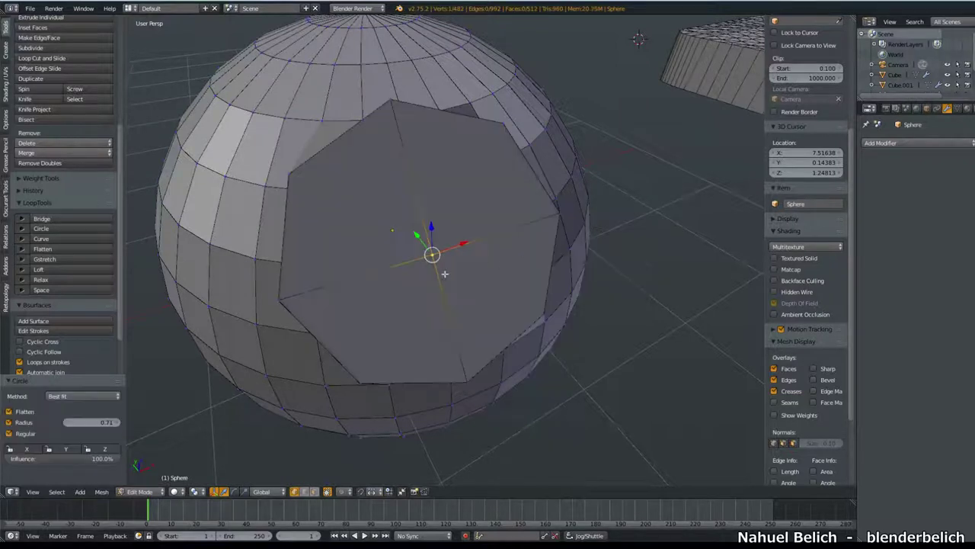
scroll(572, 181, down, 1)
click(27, 424)
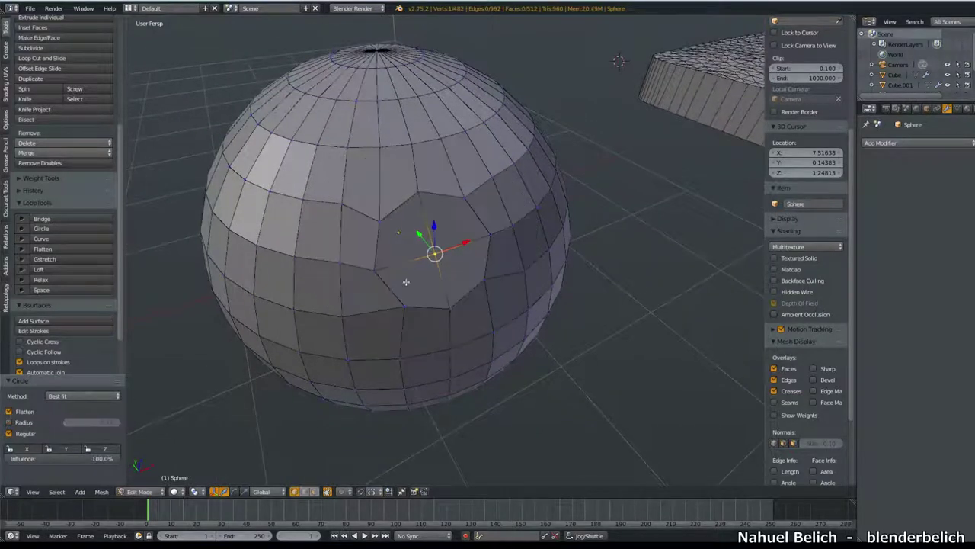
middle_drag(501, 266, 507, 225)
scroll(570, 224, up, 3)
shift+middle_drag(571, 224, 514, 218)
Step: Select the four faces of the circular patch in Face select mode
key(ctrl+Tab)
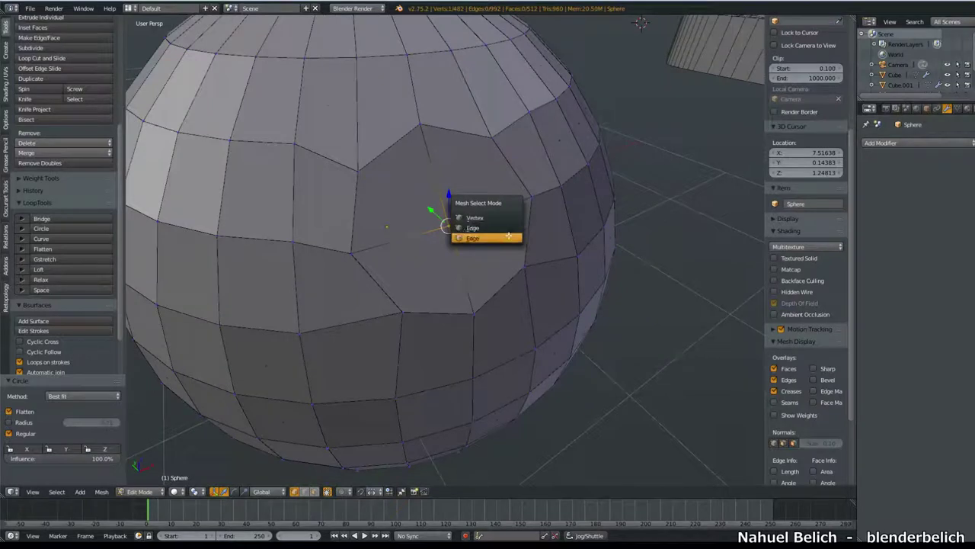
click(509, 237)
right_click(488, 251)
shift+right_click(469, 175)
shift+right_click(392, 187)
shift+right_click(400, 263)
Step: Extrude the patch twice and scale it to form the round hole
key(e)
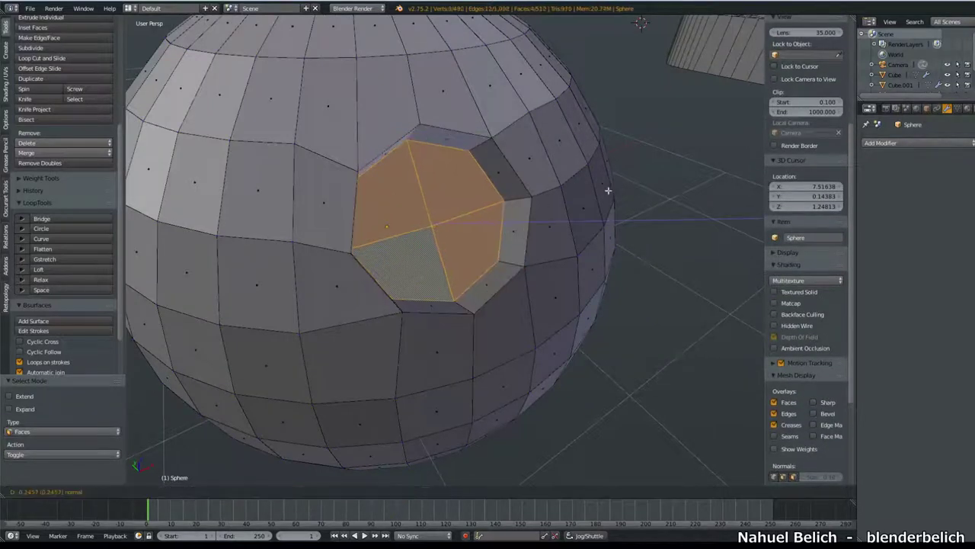
click(617, 188)
key(e)
click(652, 179)
key(s)
click(651, 181)
Step: Add level-1 subdivision smoothing to the sphere, then return to Edit Mode
key(Tab)
key(ctrl+1)
mouse_move(554, 217)
middle_down()
mouse_move(439, 203)
mouse_move(463, 221)
mouse_move(413, 268)
mouse_move(165, 121)
middle_up()
mouse_move(322, 318)
middle_down()
mouse_move(427, 276)
mouse_move(405, 231)
mouse_move(518, 220)
mouse_move(495, 206)
mouse_move(414, 218)
mouse_move(431, 208)
mouse_move(570, 224)
mouse_move(459, 221)
middle_up()
key(Tab)
mouse_move(505, 248)
middle_down()
mouse_move(420, 220)
mouse_move(414, 318)
mouse_move(381, 333)
middle_up()
Step: In Face select mode, select a patch of four adjacent faces on the sphere
key(ctrl+Tab)
click(381, 355)
click(427, 339)
shift+click(420, 275)
shift+click(374, 284)
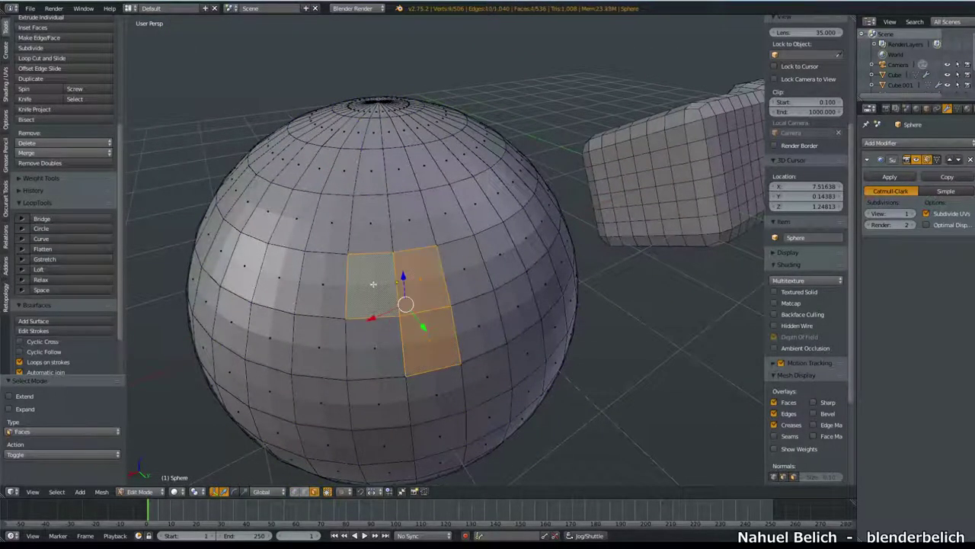
shift+click(366, 335)
mouse_move(379, 296)
middle_down()
mouse_move(435, 277)
mouse_move(469, 249)
middle_up()
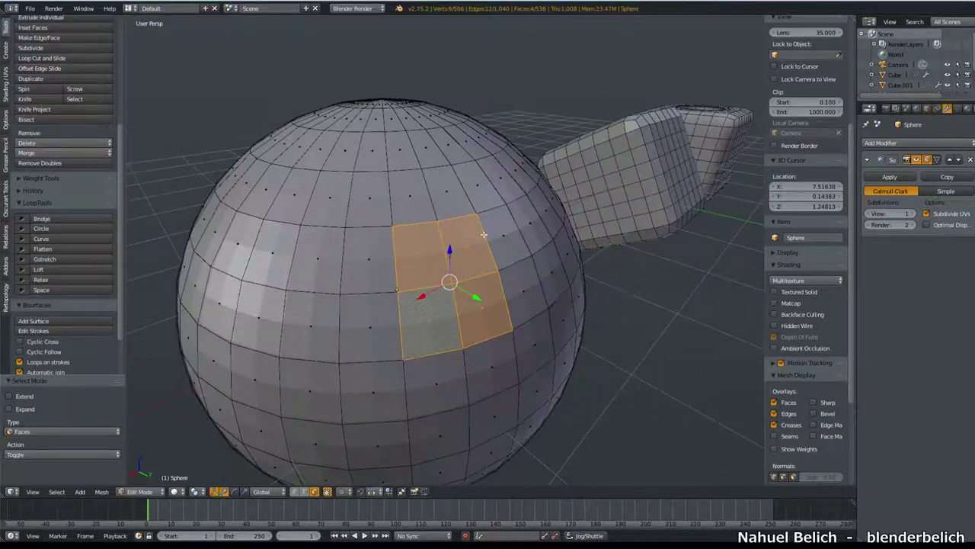
Step: Duplicate the faces, Shrink/Fatten the copy outward to -0.163, then deselect all in Vertex mode
key(g)
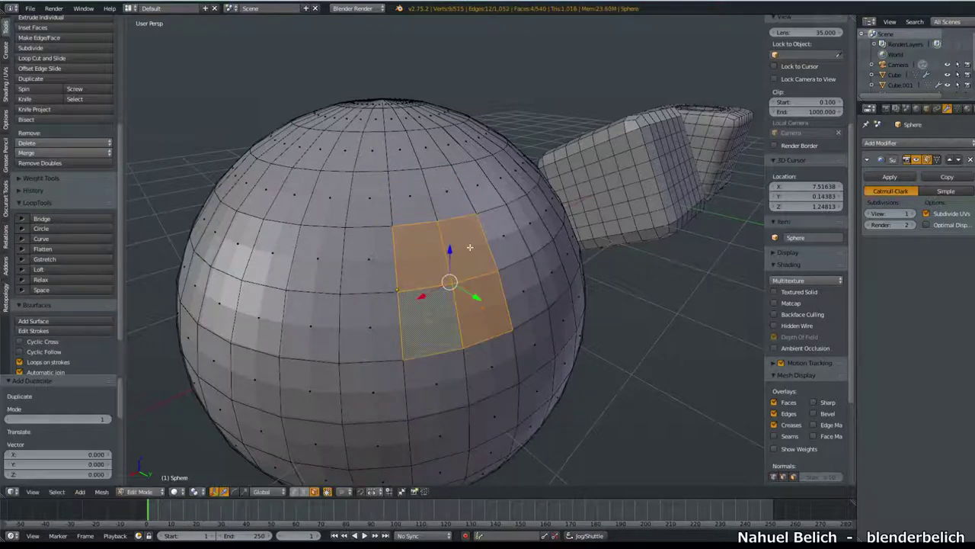
key(alt+s)
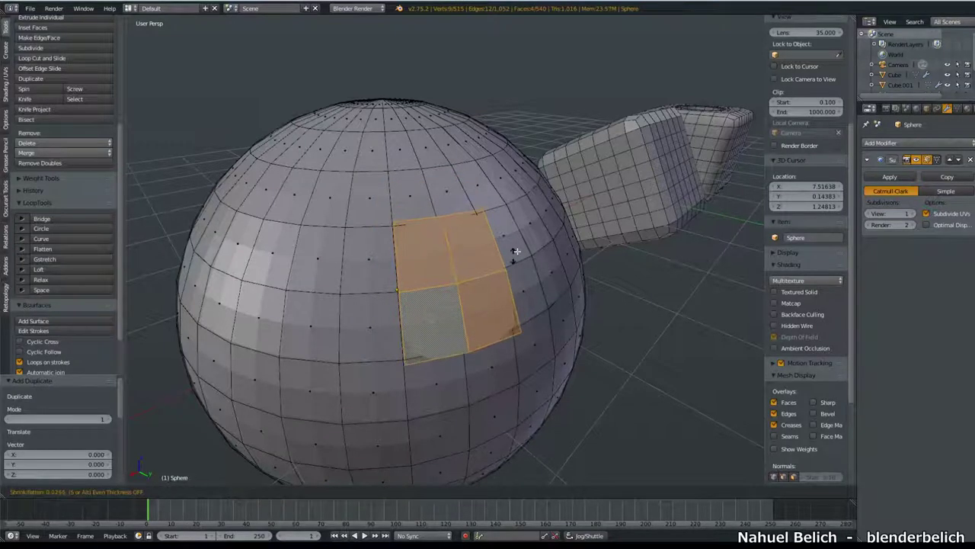
click(451, 346)
mouse_move(451, 347)
middle_down()
mouse_move(621, 212)
mouse_move(424, 320)
mouse_move(624, 240)
mouse_move(400, 303)
middle_up()
key(ctrl+Tab)
click(424, 320)
key(a)
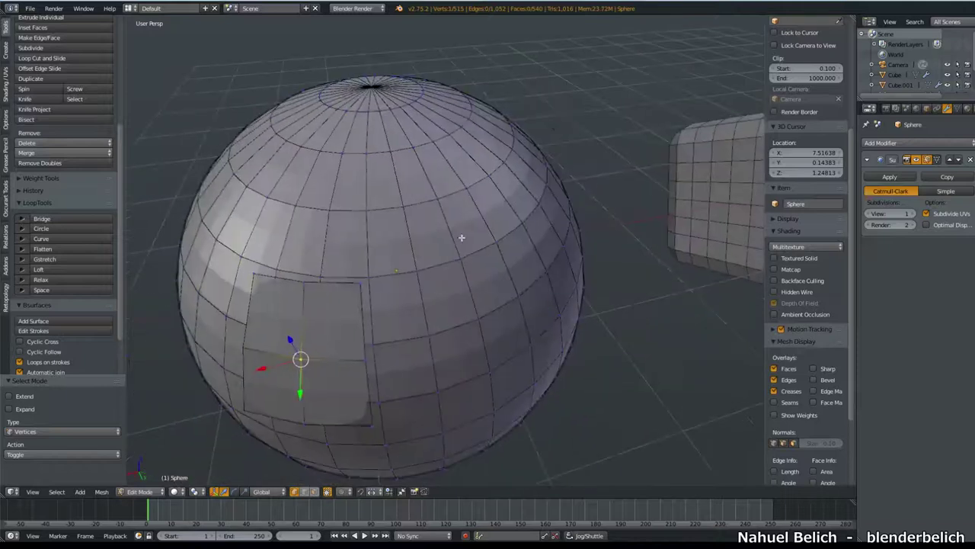
Step: Round the duplicated patch with LoopTools Circle and select the whole linked circular patch
middle_drag(400, 303, 427, 282)
key(w)
click(473, 290)
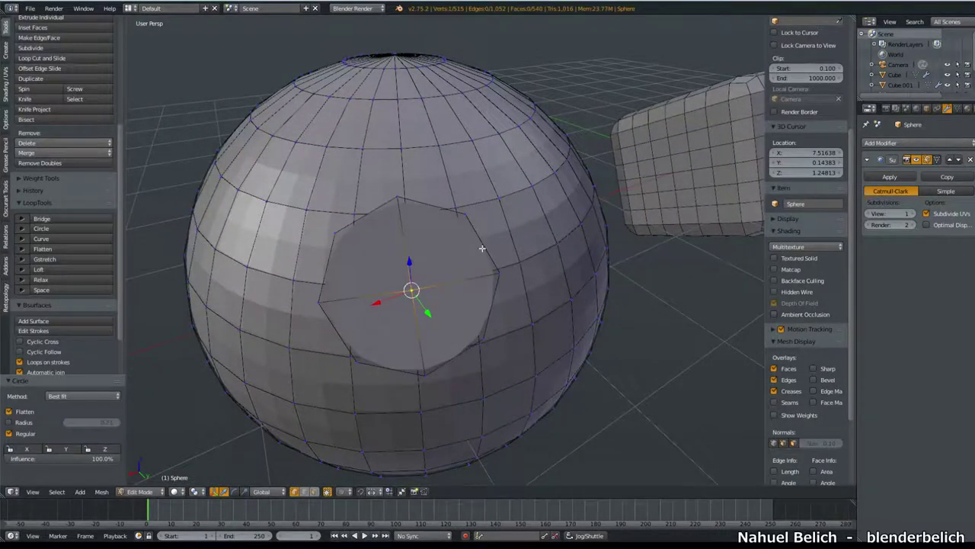
mouse_move(490, 245)
middle_down()
mouse_move(588, 218)
mouse_move(505, 235)
mouse_move(406, 290)
middle_up()
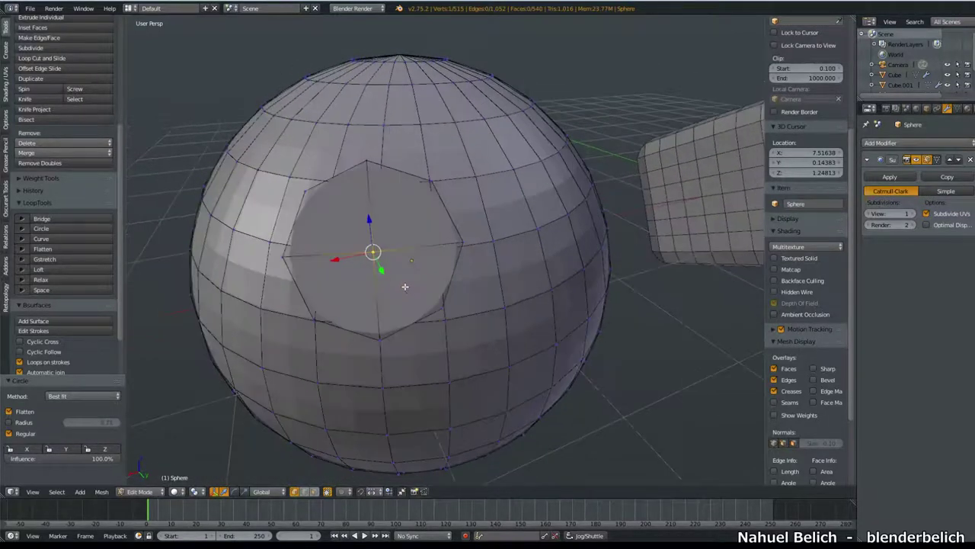
key(ctrl+l)
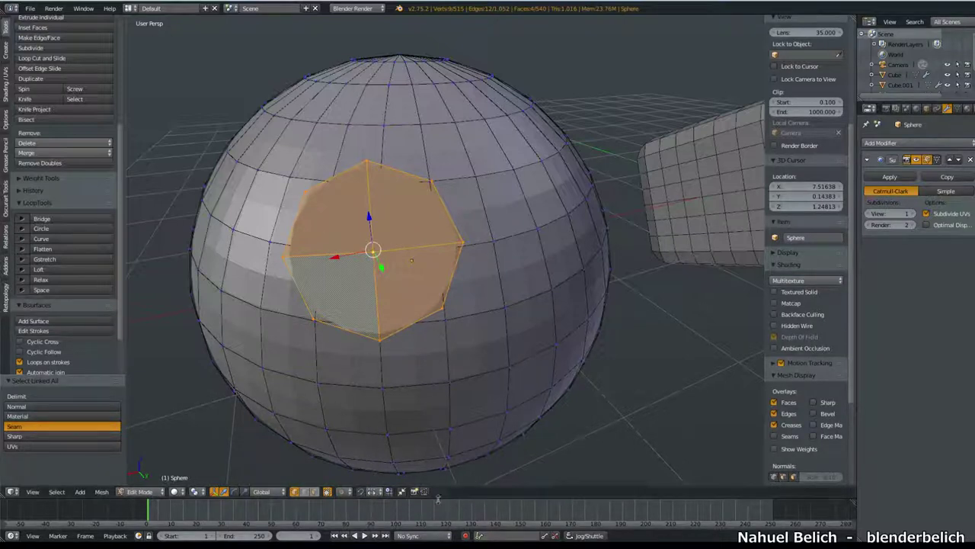
drag(455, 486, 455, 506)
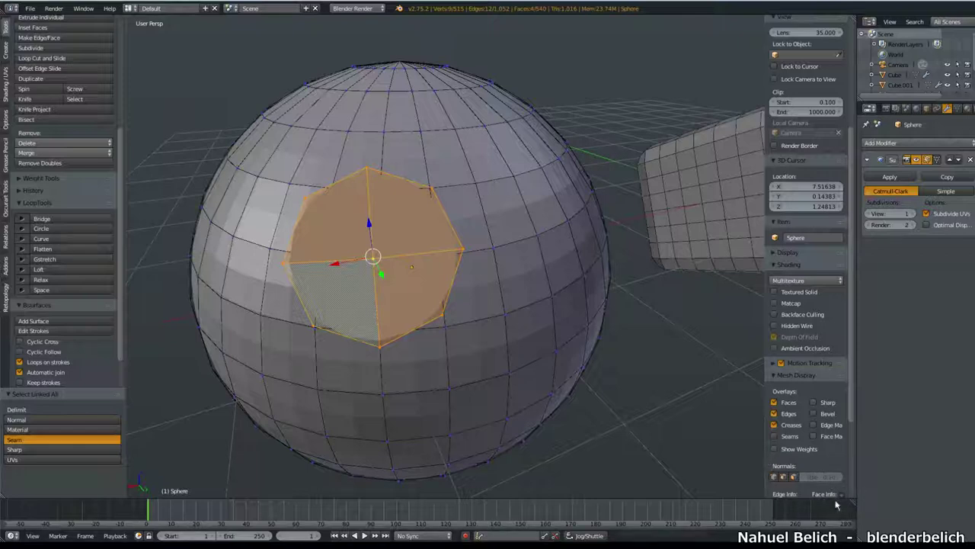
drag(842, 494, 843, 500)
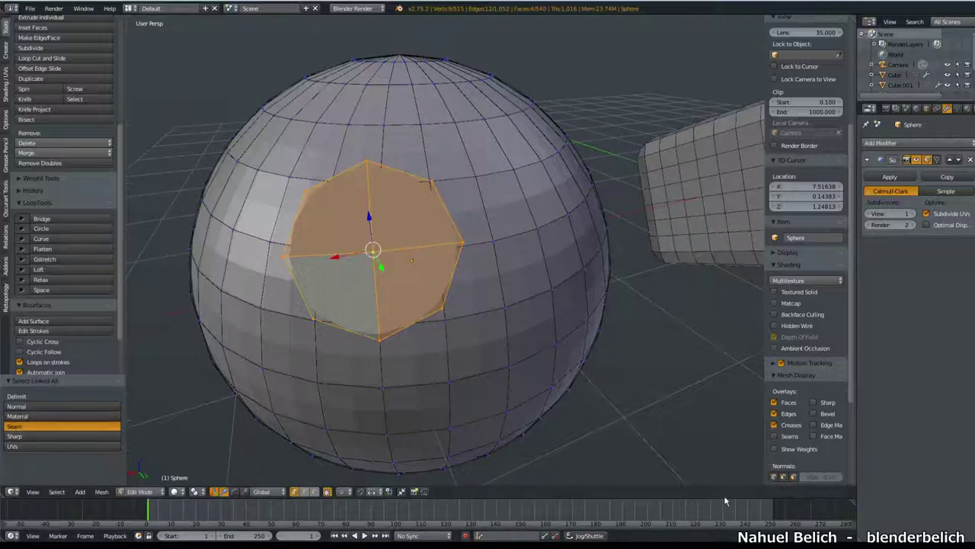
right_click(457, 493)
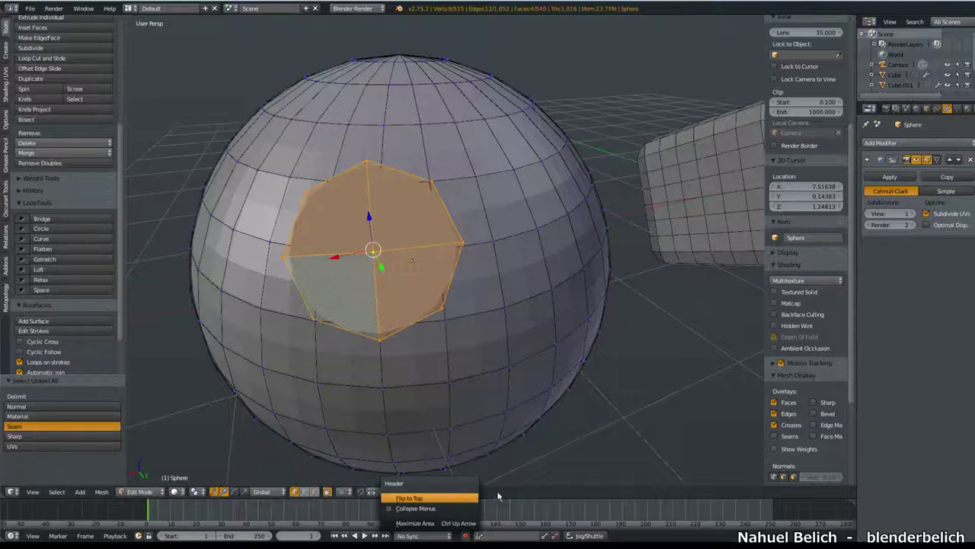
right_click(494, 496)
click(495, 499)
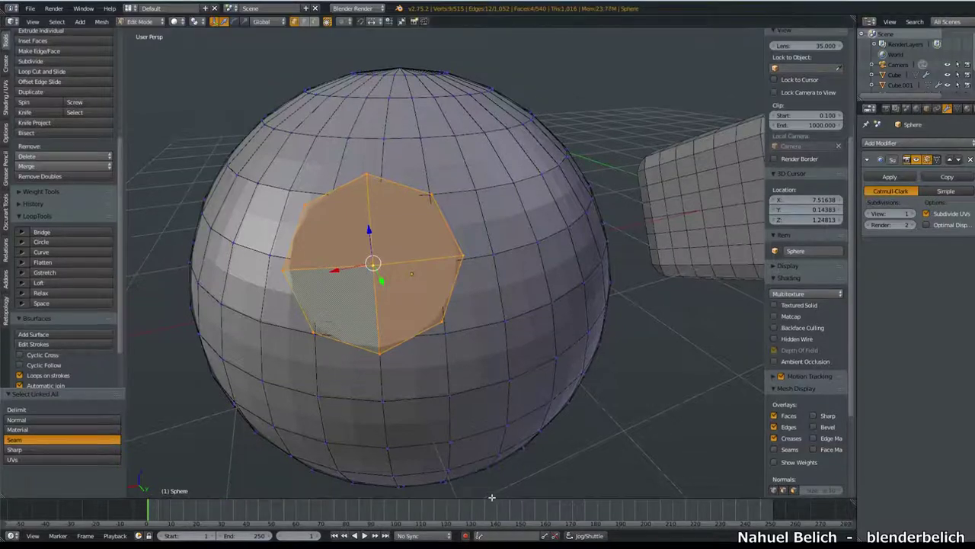
right_click(494, 28)
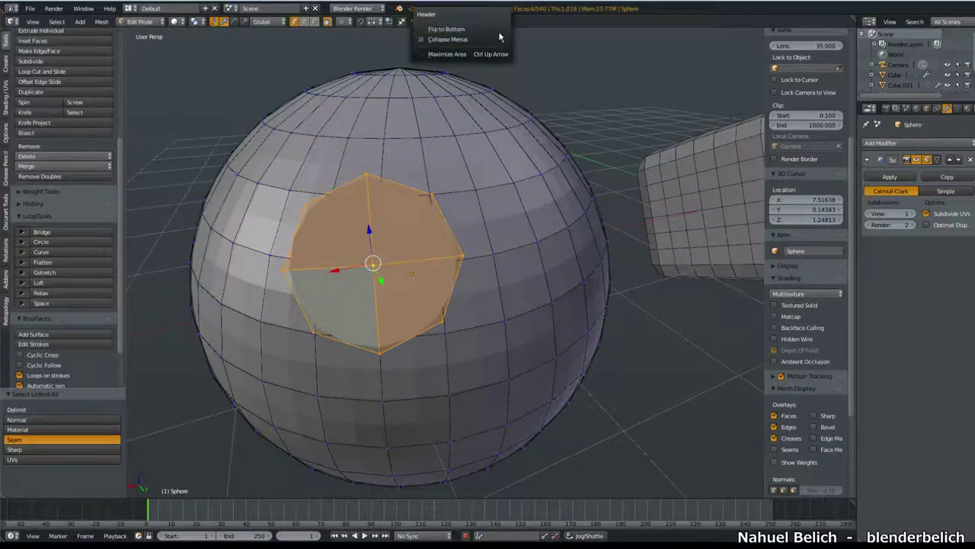
click(498, 29)
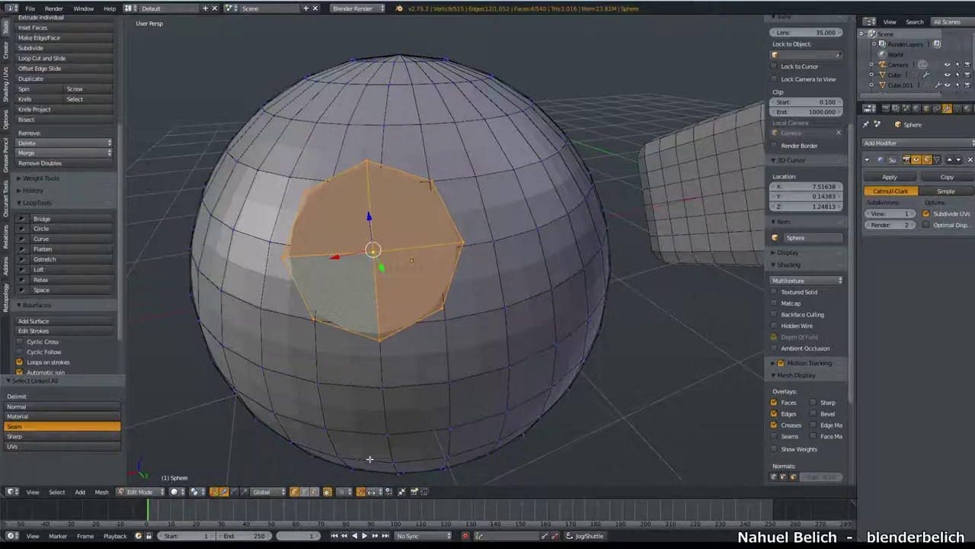
Step: Set Snap Element to Face and move the disc onto the sphere's surface
click(375, 492)
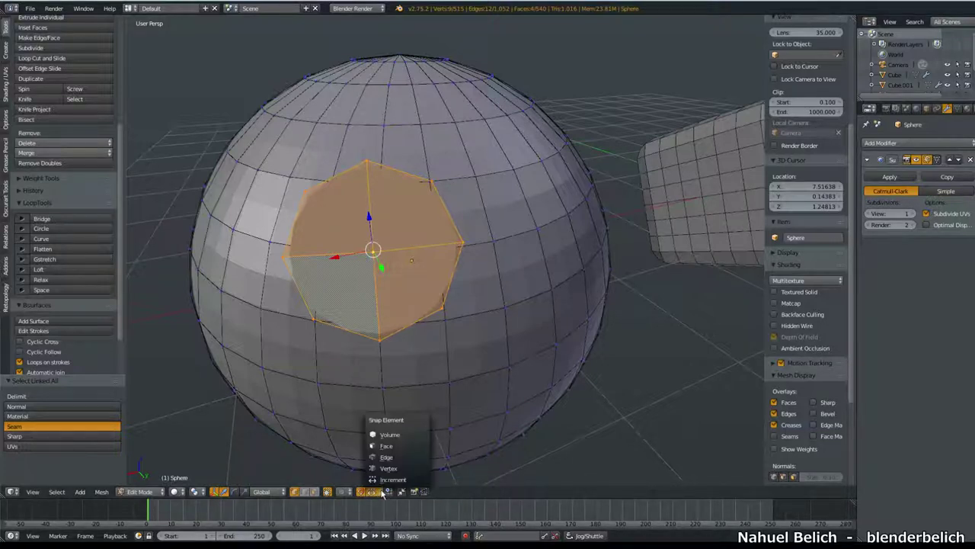
click(396, 445)
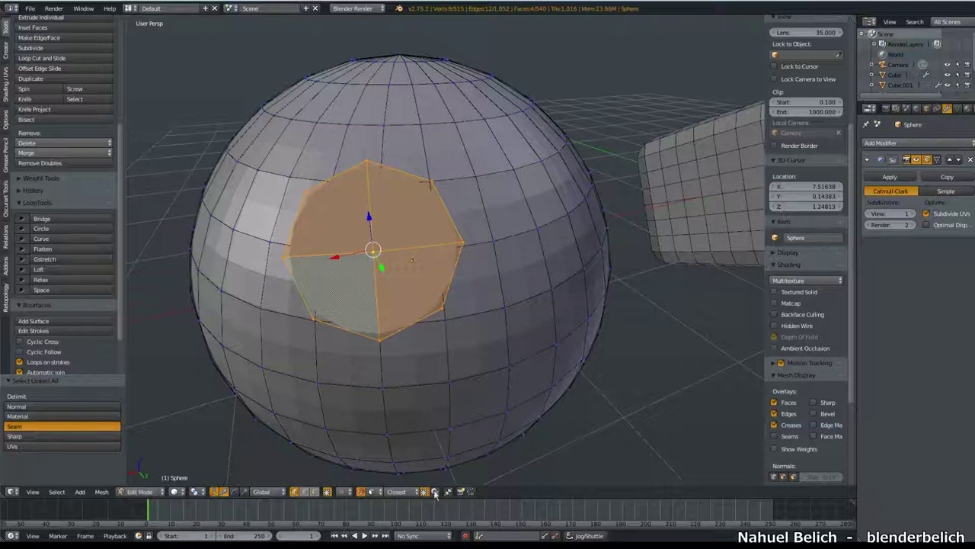
key(g)
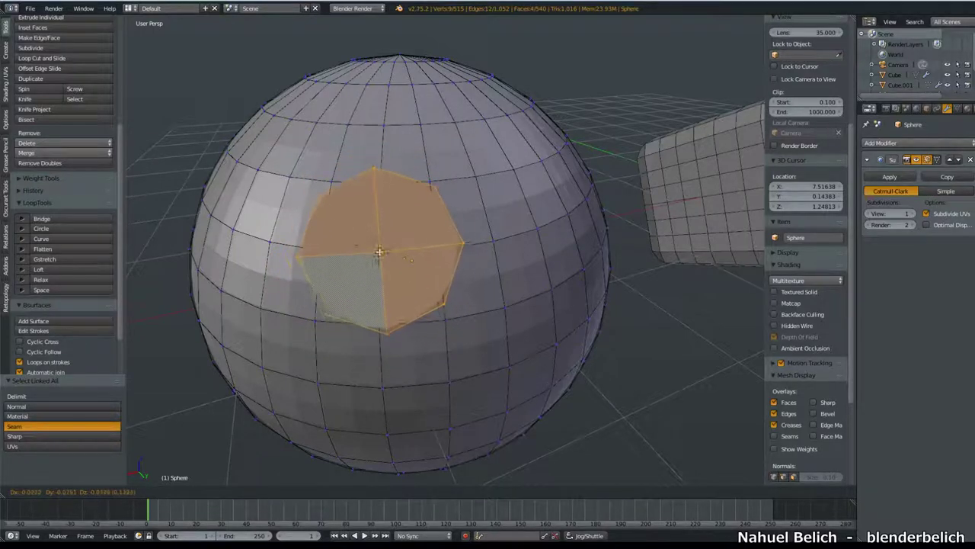
click(377, 273)
mouse_move(378, 273)
middle_down()
mouse_move(468, 272)
mouse_move(449, 263)
mouse_move(354, 286)
middle_up()
key(g)
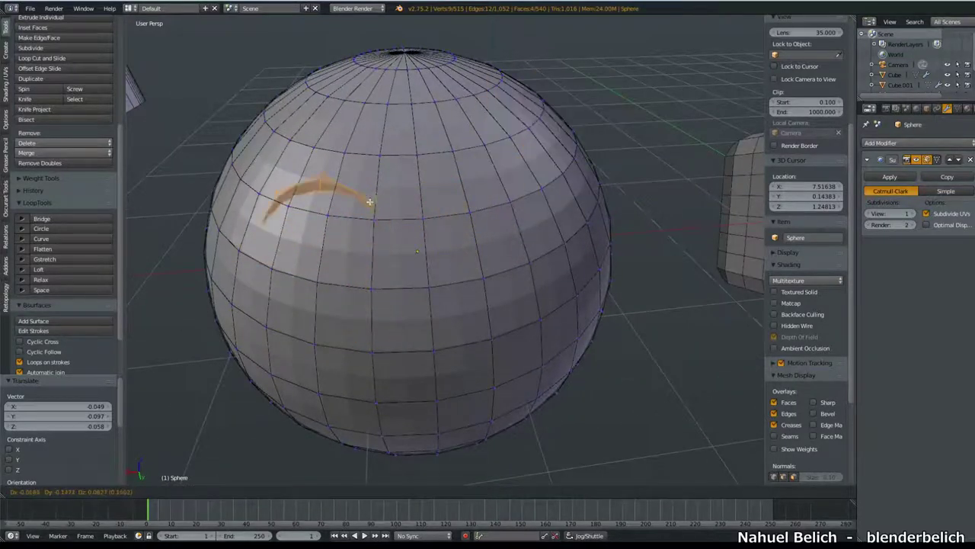
click(389, 234)
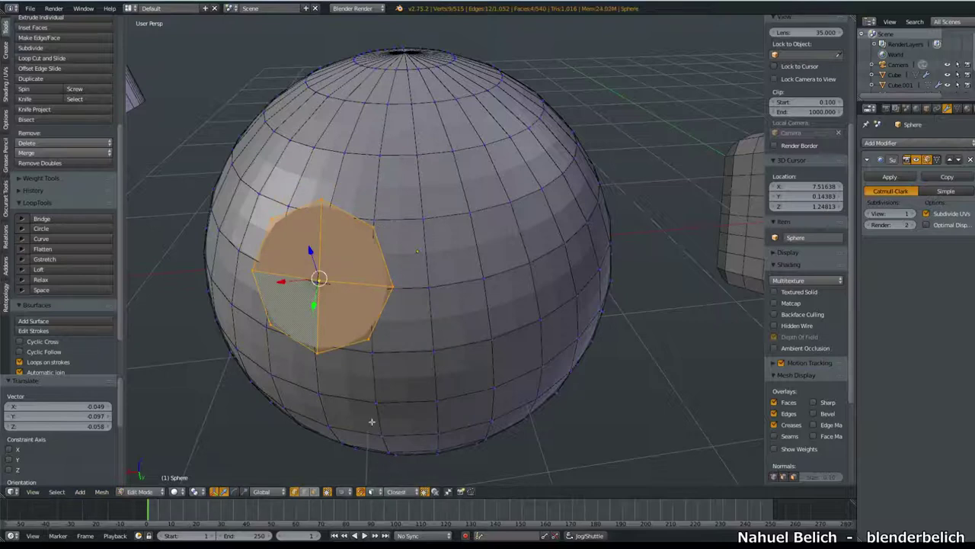
key(g)
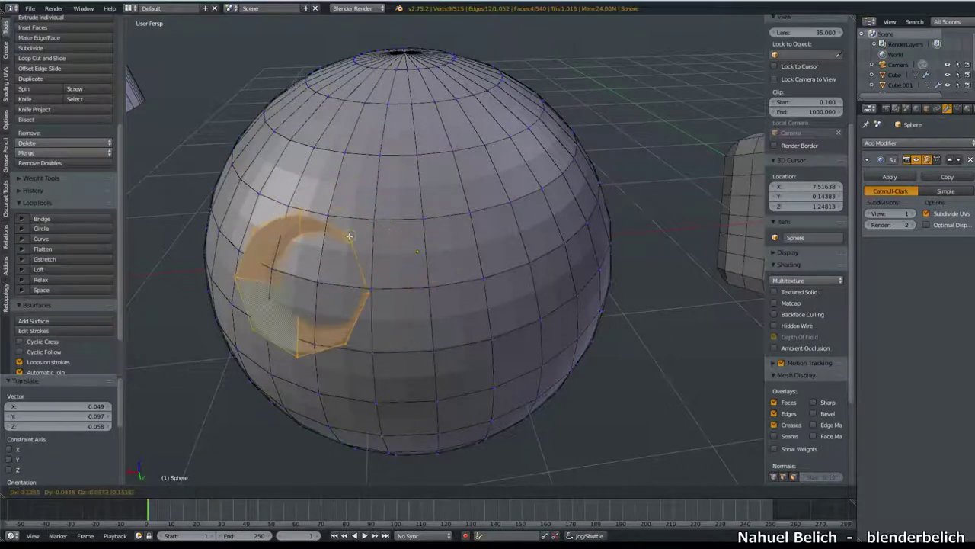
click(384, 230)
Step: Reposition the disc near the sphere's top, rotate it slightly and scale it to about 0.62
mouse_move(383, 230)
middle_down()
mouse_move(652, 138)
mouse_move(320, 422)
middle_up()
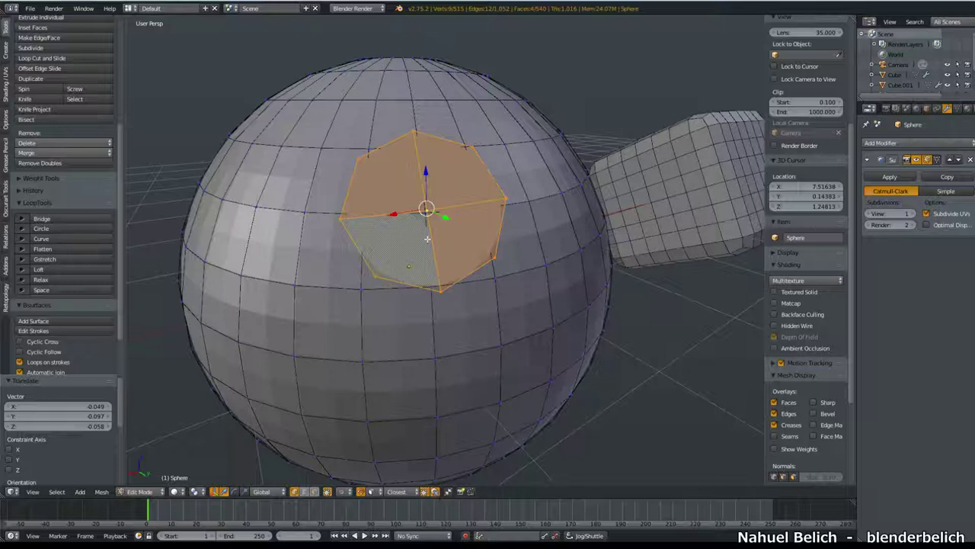
middle_drag(480, 187, 475, 221)
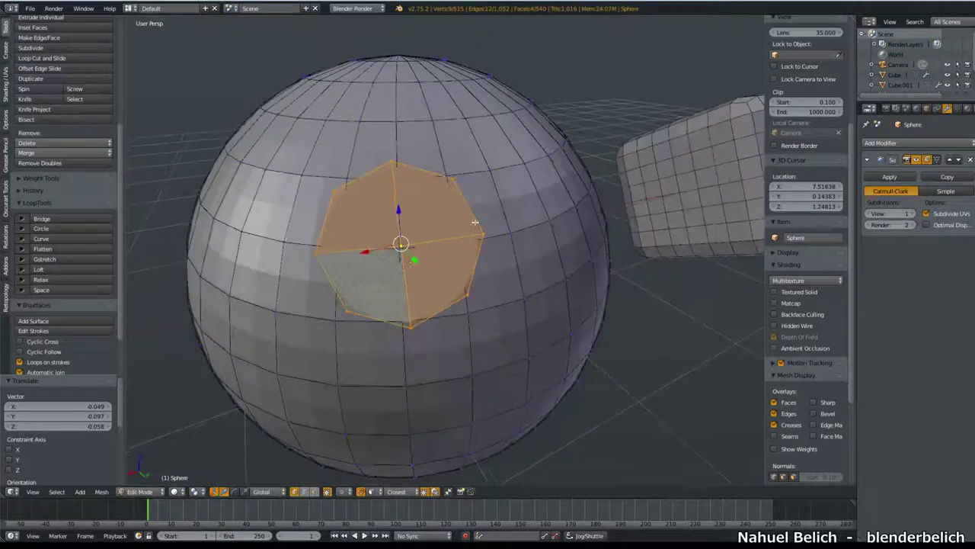
key(g)
click(543, 177)
mouse_move(543, 177)
middle_down()
mouse_move(567, 273)
mouse_move(490, 257)
mouse_move(496, 218)
mouse_move(579, 251)
mouse_move(564, 190)
mouse_move(540, 173)
middle_up()
key(r)
click(566, 163)
key(s)
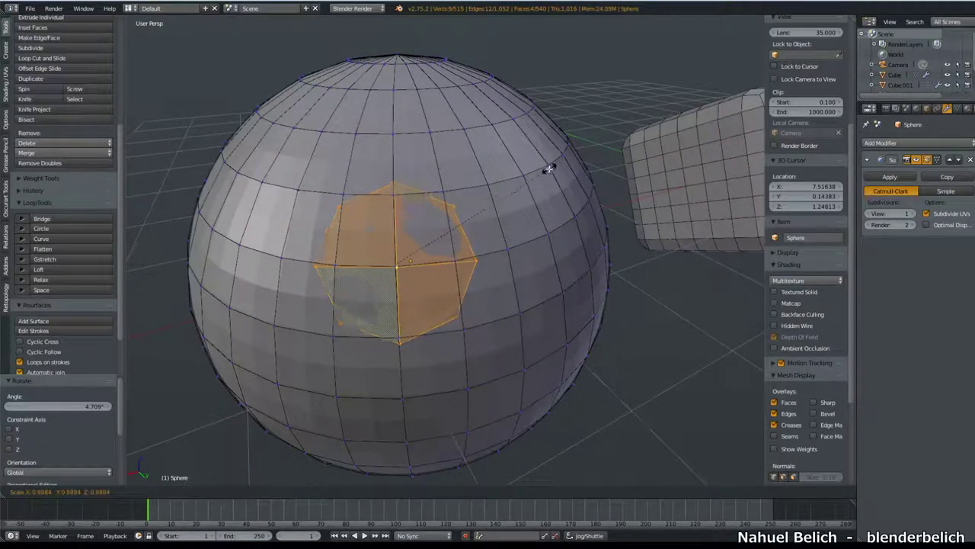
click(487, 186)
Step: Nudge the disc flush into its final spot and select its centre vertex
key(g)
click(480, 192)
key(g)
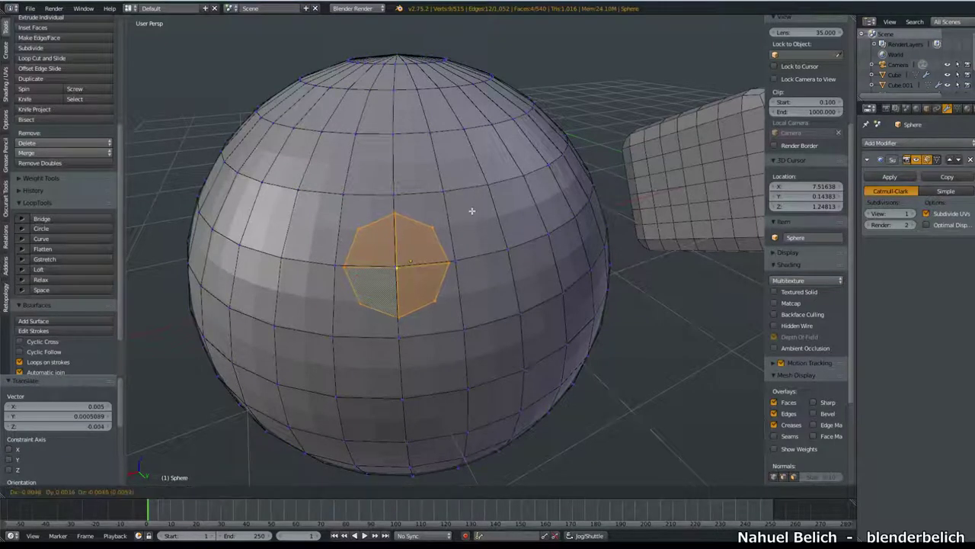
click(472, 210)
middle_drag(389, 289, 370, 198)
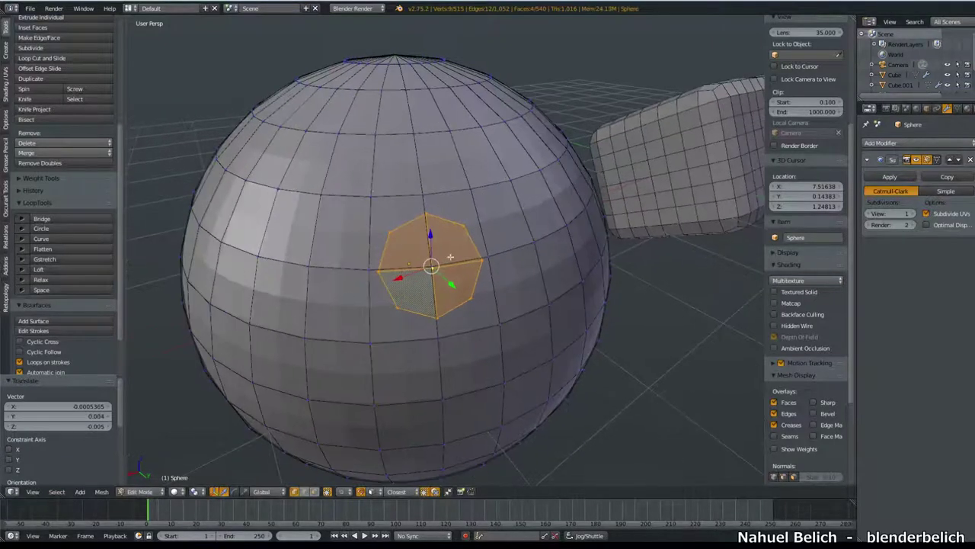
scroll(403, 262, up, 3)
scroll(426, 243, up, 2)
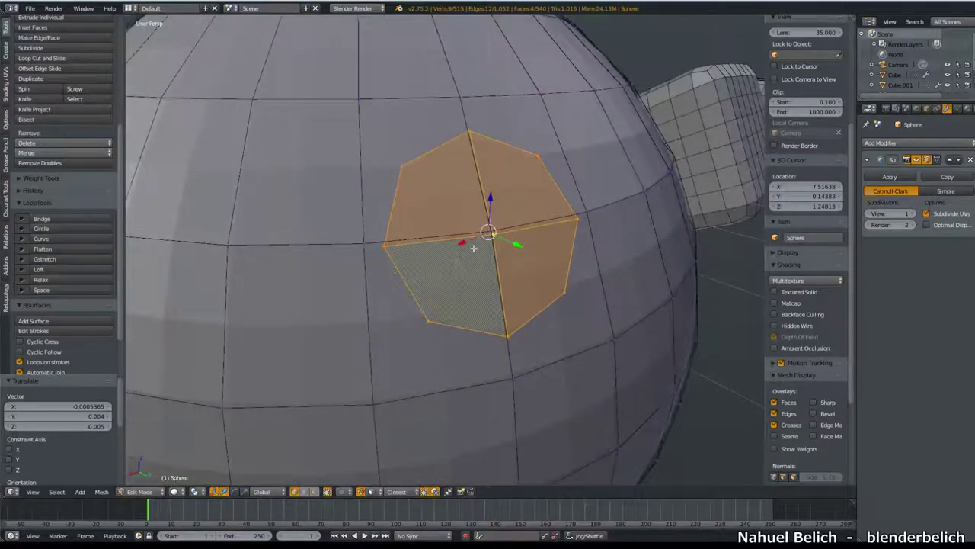
key(g)
click(488, 206)
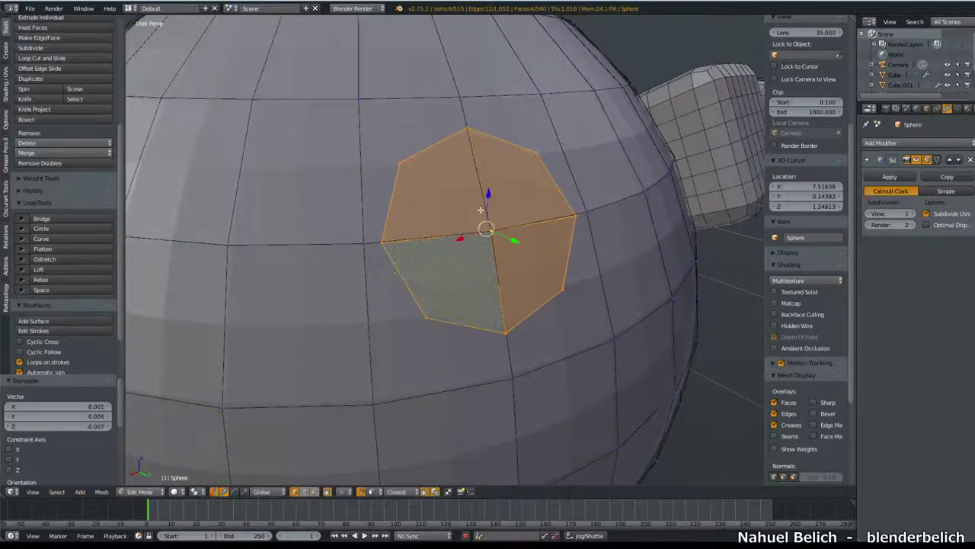
right_click(488, 230)
Step: Delete the edges around the centre vertex, then the central pole vertex, leaving a hole
key(x)
click(498, 222)
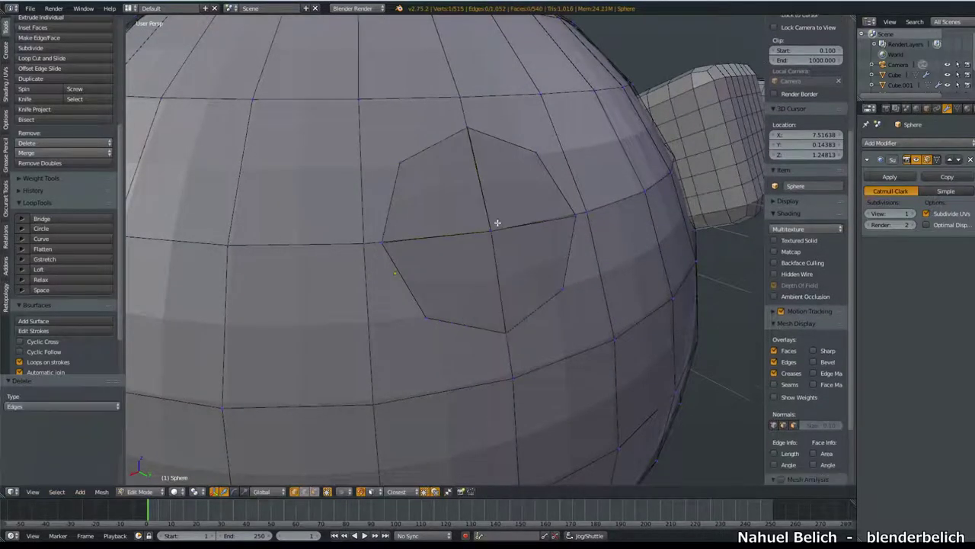
key(g)
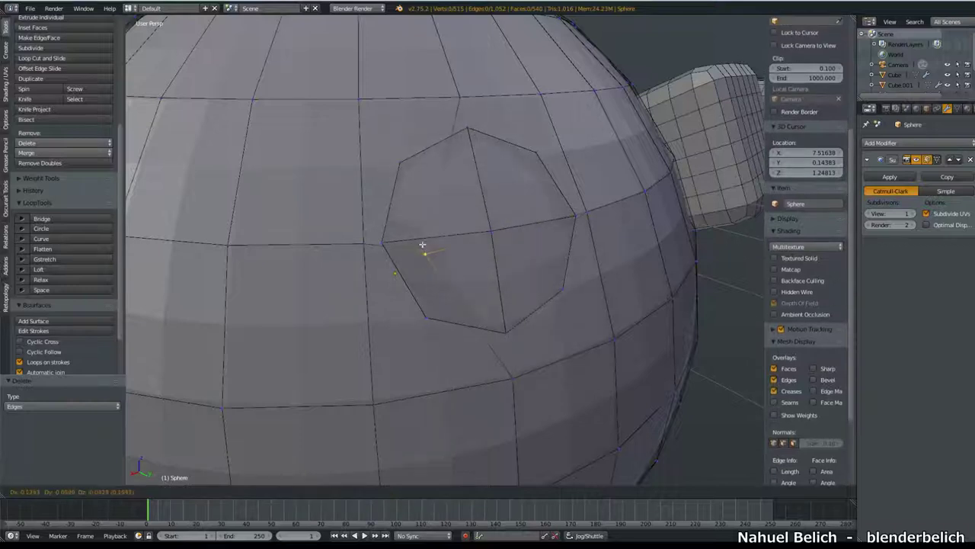
key(Escape)
key(x)
click(447, 220)
mouse_move(441, 218)
middle_down()
mouse_move(462, 229)
mouse_move(449, 230)
mouse_move(440, 265)
middle_up()
Step: In Edge select mode, pick opposite rim edges and fill the hole quad by quad with F
key(ctrl+Tab)
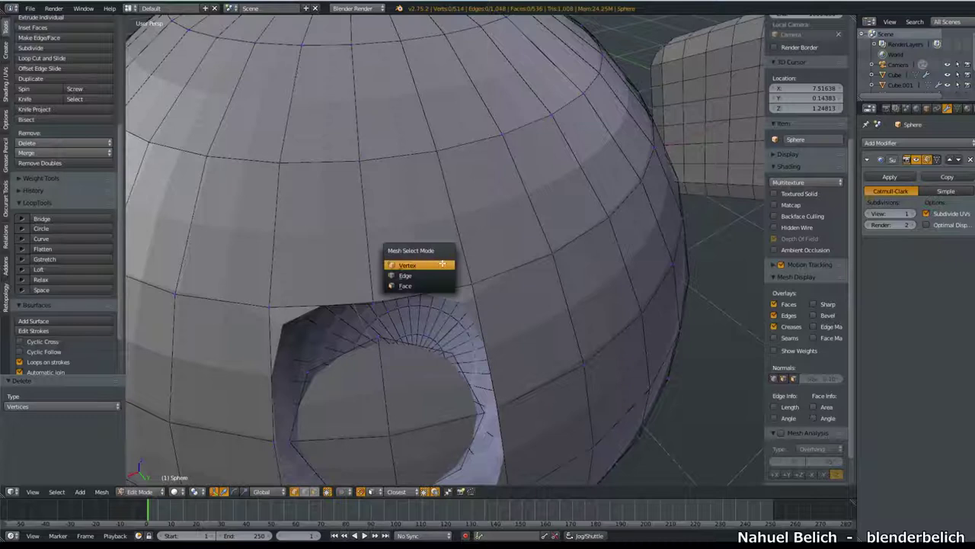
click(439, 264)
right_click(415, 344)
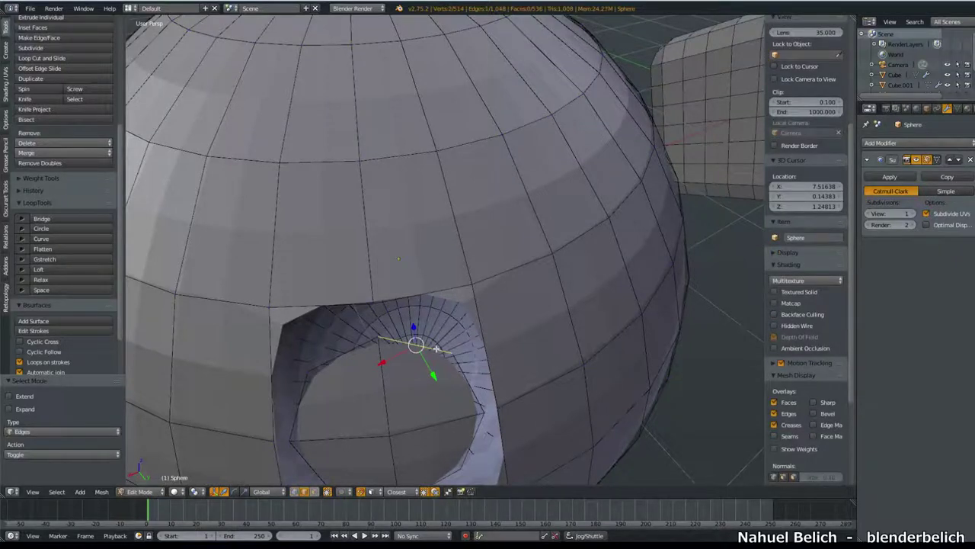
right_click(415, 343)
mouse_move(416, 343)
middle_down()
mouse_move(324, 130)
mouse_move(343, 191)
middle_up()
shift+right_click(371, 175)
key(f)
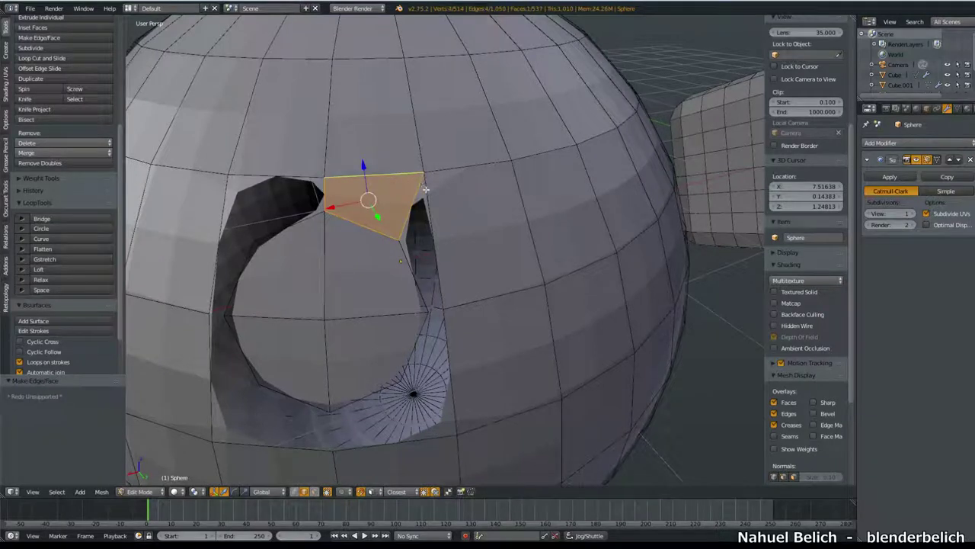
right_click(411, 209)
right_click(325, 198)
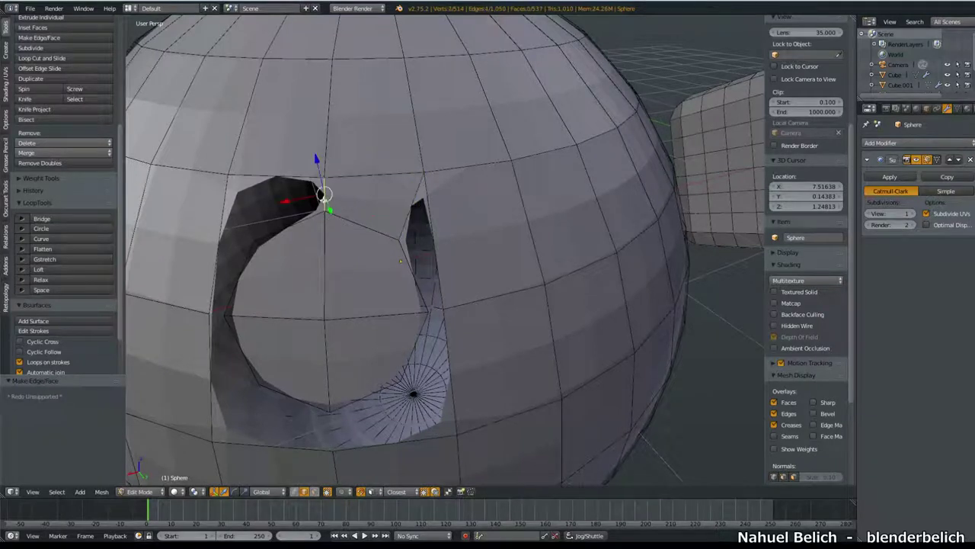
right_click(410, 207)
key(f)
key(f)
key(f)
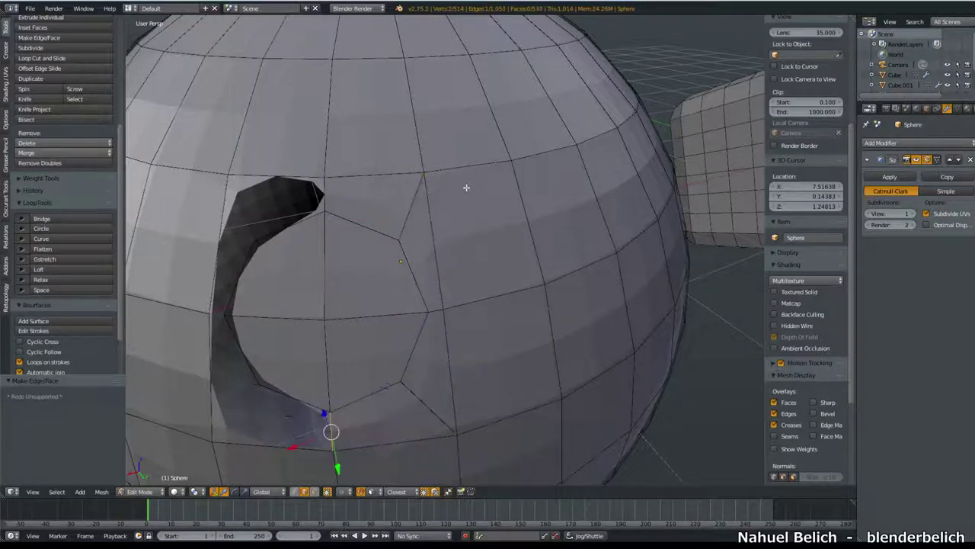
key(f)
key(f)
key(f)
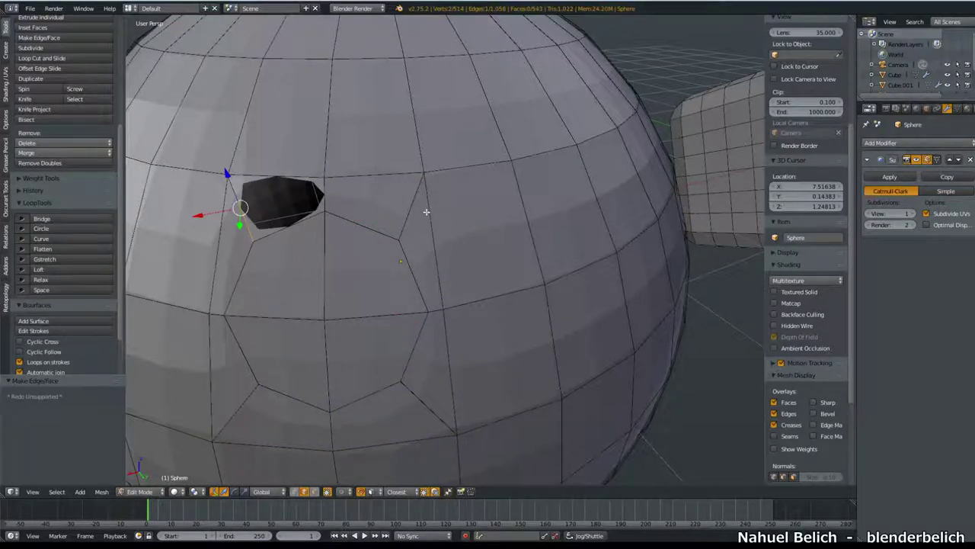
key(f)
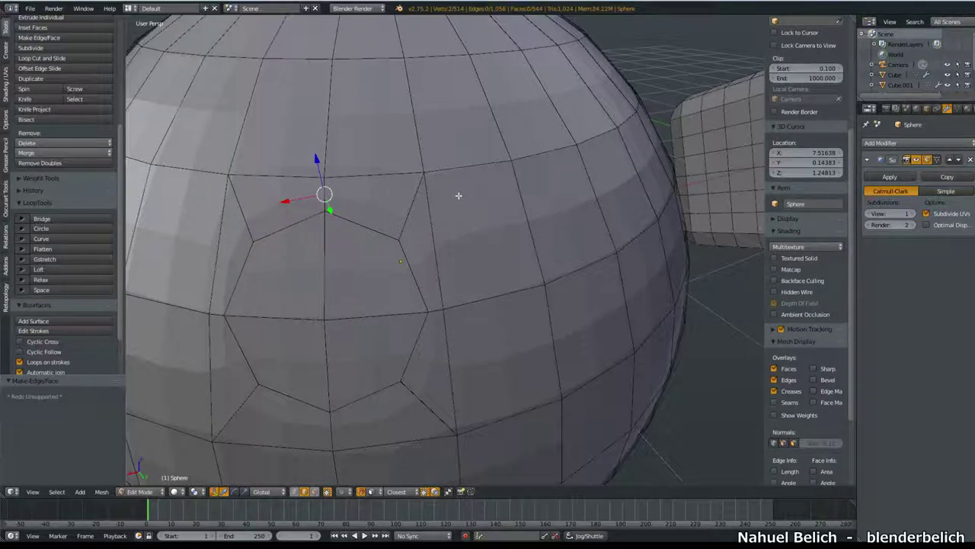
Step: Undo and redo the last fill faces to review them, then inspect the filled patch
key(ctrl+z)
key(ctrl+z)
key(ctrl+z)
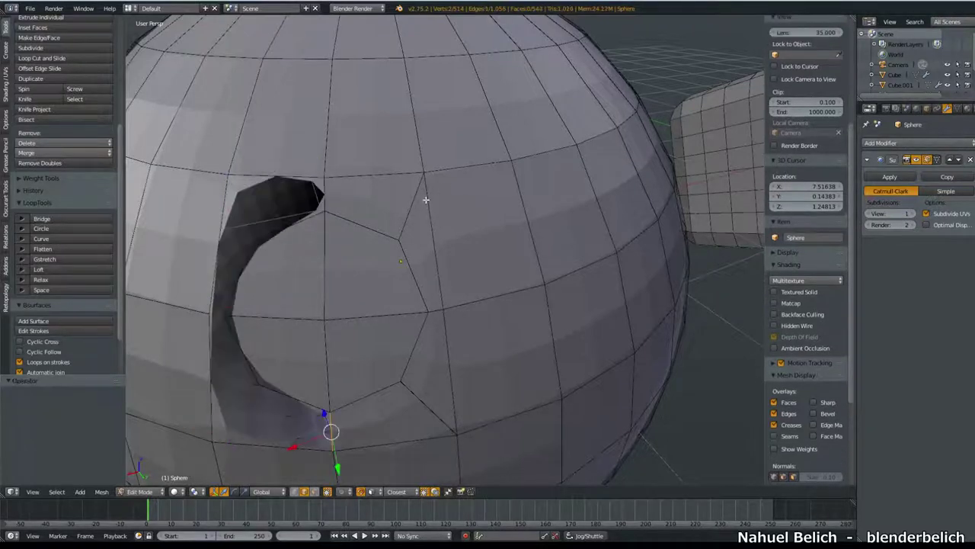
key(ctrl+z)
key(ctrl+z)
key(ctrl+shift+z)
key(ctrl+shift+z)
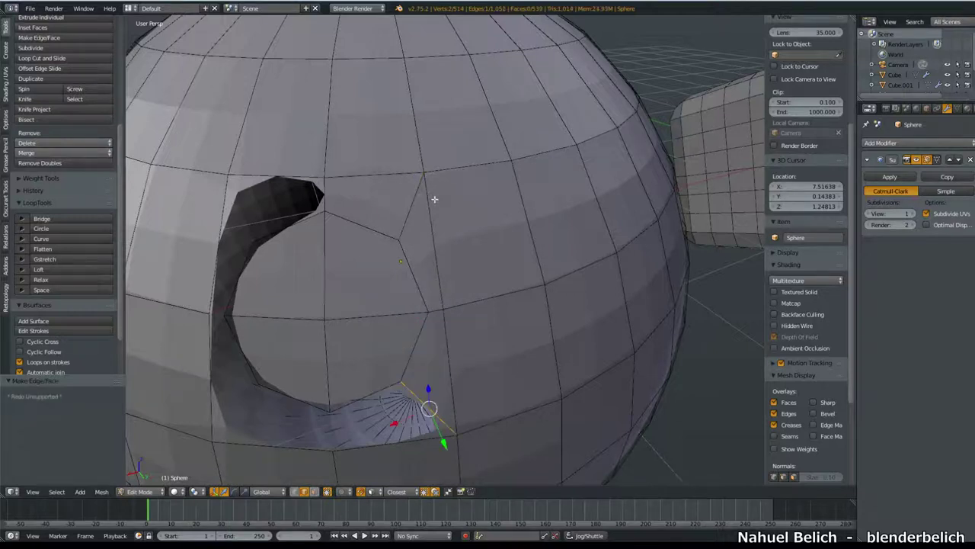
key(ctrl+shift+z)
key(ctrl+shift+z)
key(ctrl+shift+z)
scroll(448, 220, down, 3)
mouse_move(450, 263)
middle_down()
mouse_move(452, 209)
mouse_move(518, 246)
mouse_move(454, 252)
mouse_move(472, 259)
mouse_move(522, 218)
mouse_move(483, 216)
middle_up()
scroll(487, 231, up, 4)
scroll(483, 216, down, 4)
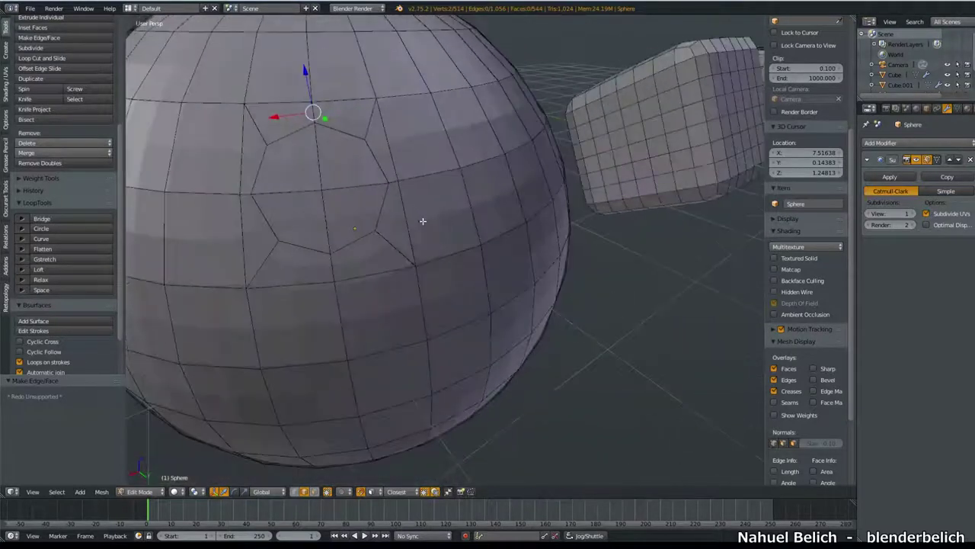
middle_drag(422, 218, 442, 229)
key(ctrl+Tab)
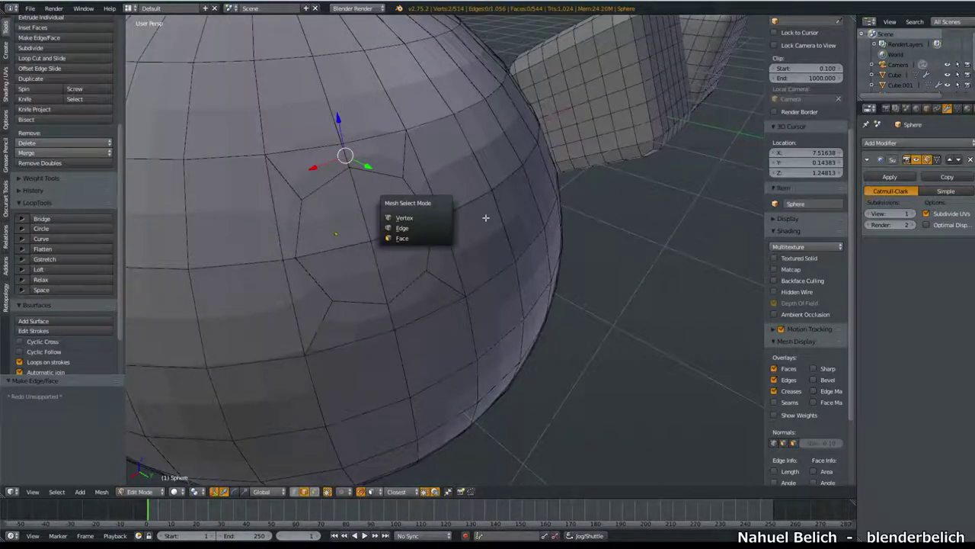
Step: Vertex-slide the right and left patch vertices to even out the new quad patch
click(404, 218)
right_click(443, 217)
shift+right_click(273, 262)
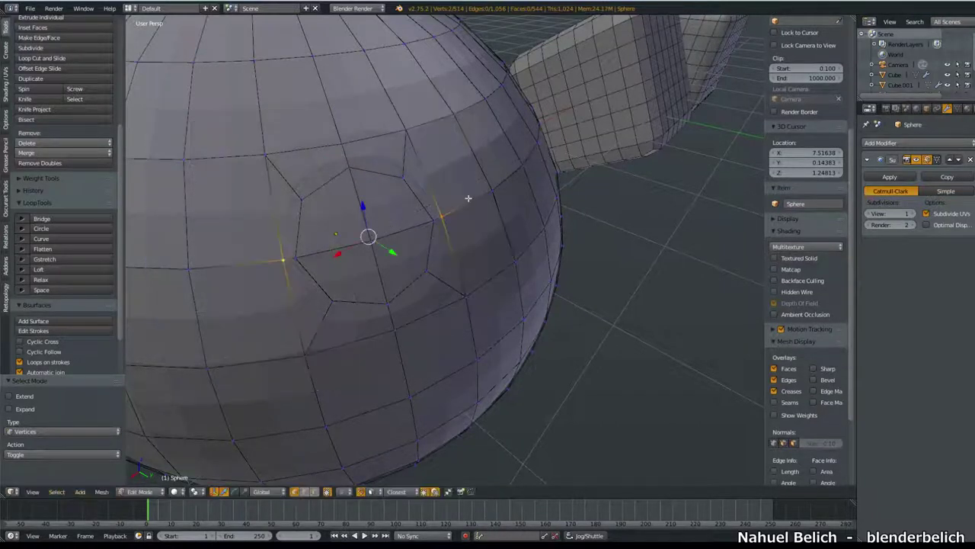
right_click(449, 218)
key(shift+v)
click(550, 155)
right_click(271, 257)
key(shift+v)
click(99, 314)
key(g)
key(g)
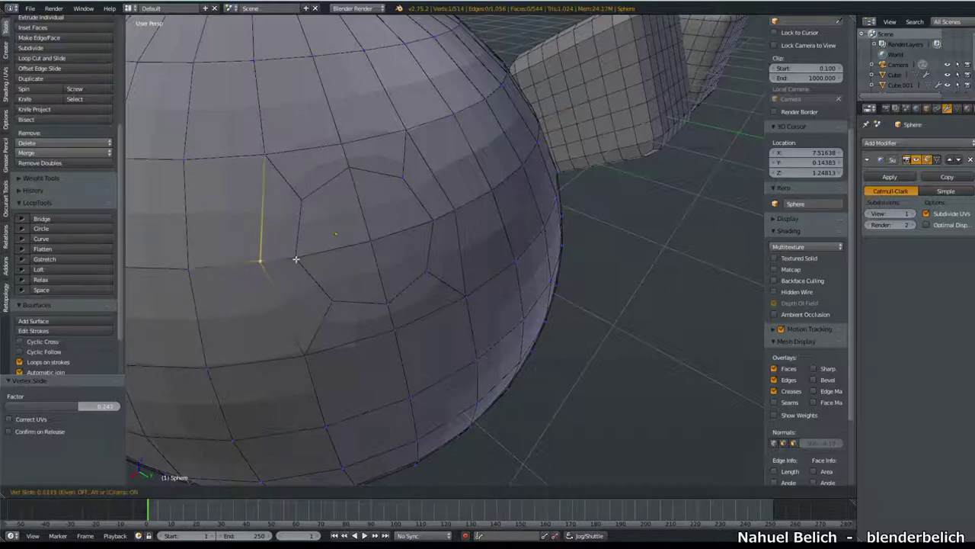
click(259, 281)
mouse_move(255, 270)
middle_down()
mouse_move(342, 248)
mouse_move(322, 326)
middle_up()
scroll(341, 247, down, 3)
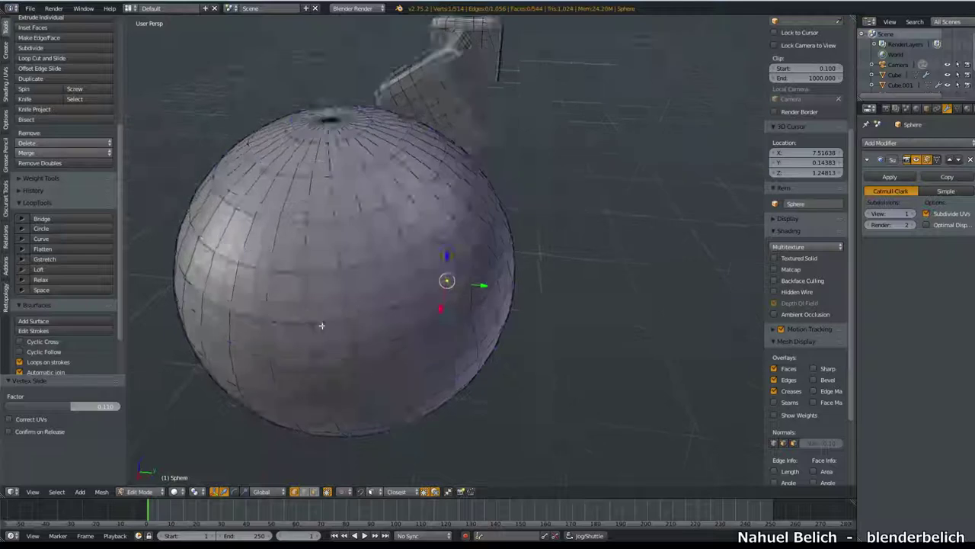
scroll(343, 285, up, 2)
Step: In Face select mode, select the ring of faces around the centre vertex
key(ctrl+Tab)
click(328, 299)
click(381, 284)
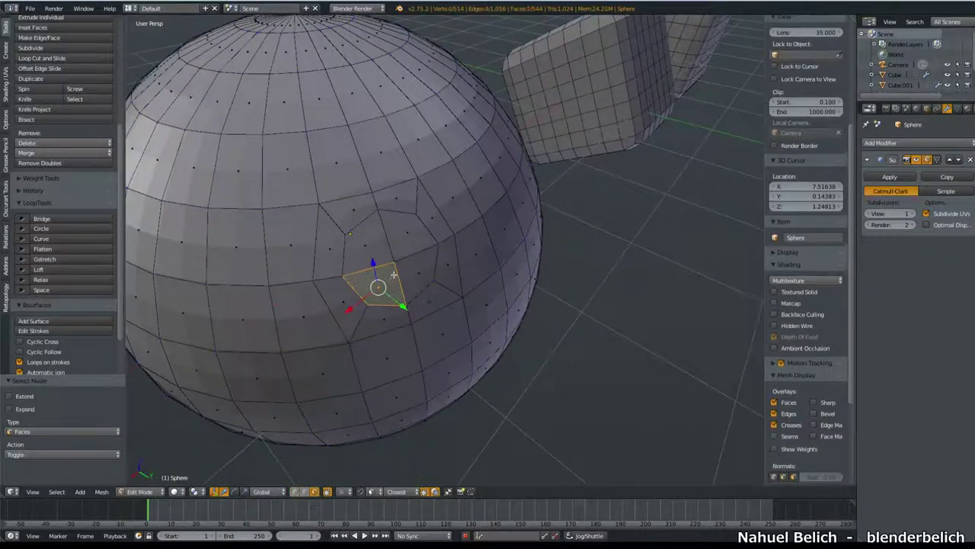
shift+click(404, 252)
shift+click(365, 240)
Step: Extrude the face ring twice in place, then return to Object Mode
key(e)
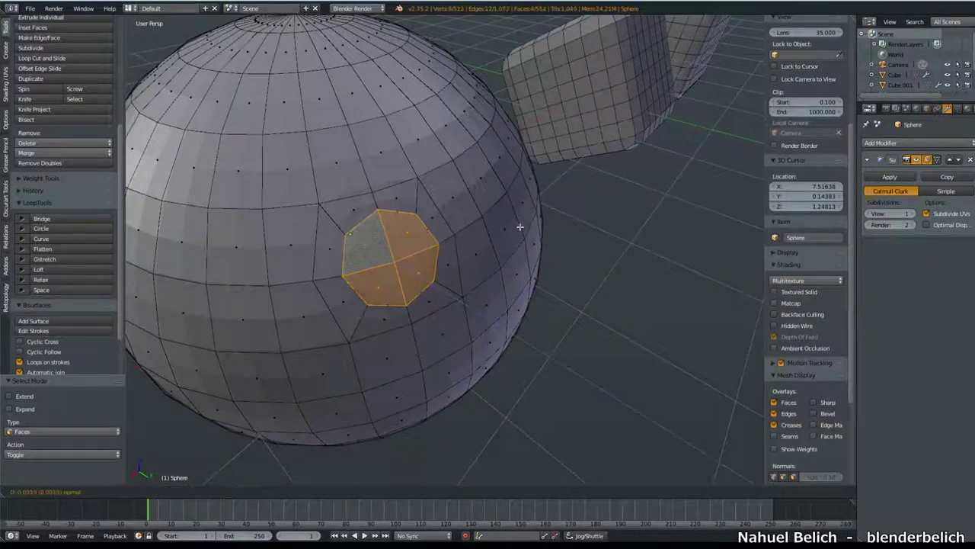
click(505, 230)
key(e)
click(396, 228)
key(s)
right_click(356, 240)
key(Tab)
mouse_move(381, 252)
middle_down()
mouse_move(441, 272)
mouse_move(254, 256)
middle_up()
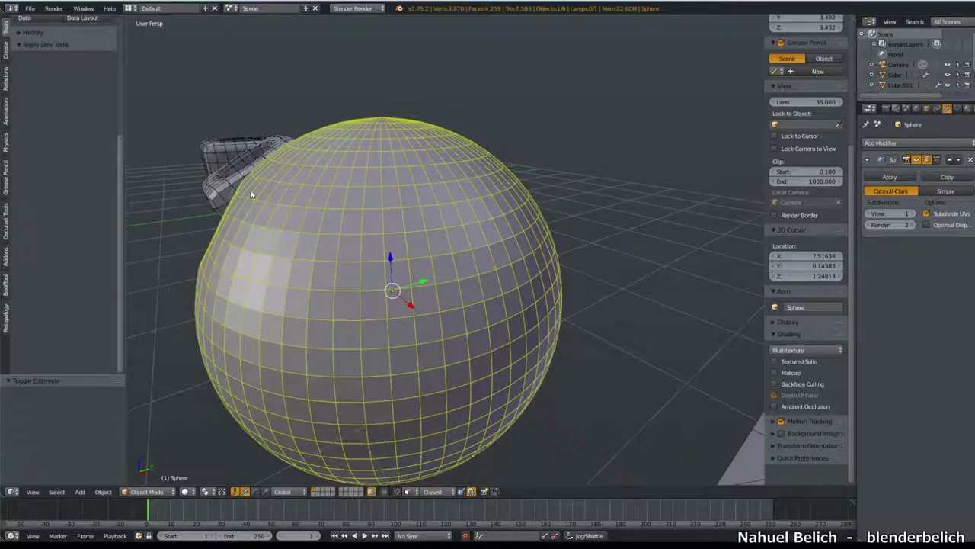
Step: Bring the flat triangulated plate Cube.002 into view and select it
drag(224, 222, 249, 175)
mouse_move(546, 176)
middle_down()
mouse_move(501, 200)
mouse_move(528, 190)
mouse_move(517, 181)
mouse_move(557, 181)
mouse_move(459, 292)
mouse_move(487, 244)
mouse_move(442, 257)
mouse_move(500, 283)
mouse_move(391, 279)
mouse_move(523, 254)
mouse_move(531, 269)
mouse_move(474, 275)
mouse_move(399, 258)
middle_up()
scroll(557, 181, down, 5)
right_click(488, 244)
scroll(457, 251, up, 3)
scroll(500, 283, down, 3)
mouse_move(653, 224)
middle_down()
mouse_move(483, 257)
mouse_move(483, 312)
mouse_move(457, 262)
mouse_move(437, 289)
mouse_move(432, 263)
middle_up()
scroll(466, 318, up, 2)
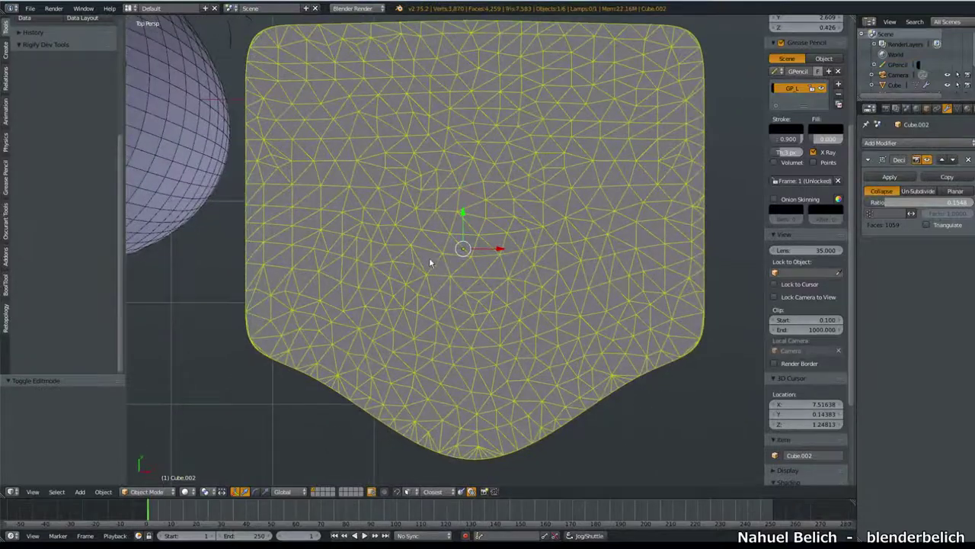
Step: In top ortho view, apply the plate's Decimate modifier (ratio 0.1548) and enter Edit Mode
key(KP_5)
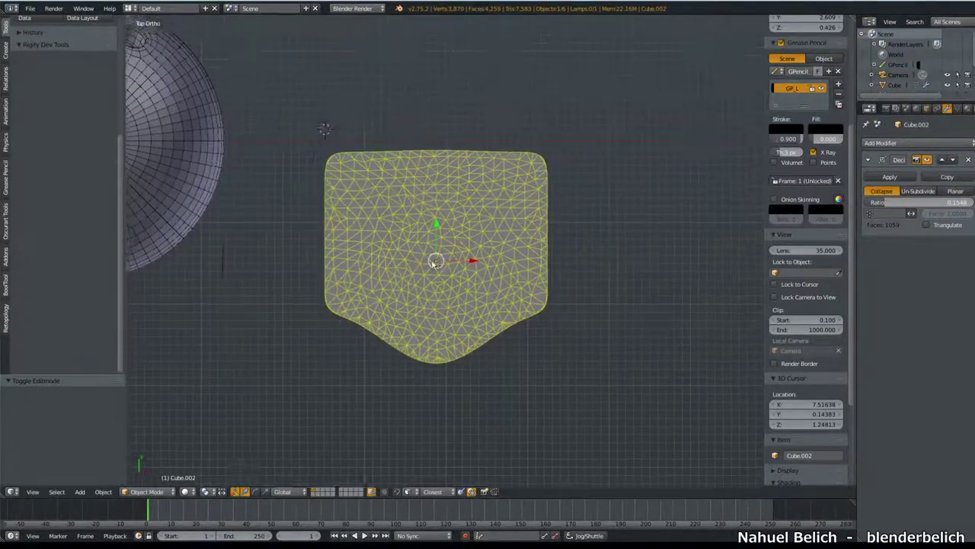
scroll(461, 247, up, 3)
scroll(460, 238, up, 3)
key(ctrl+Tab)
key(Tab)
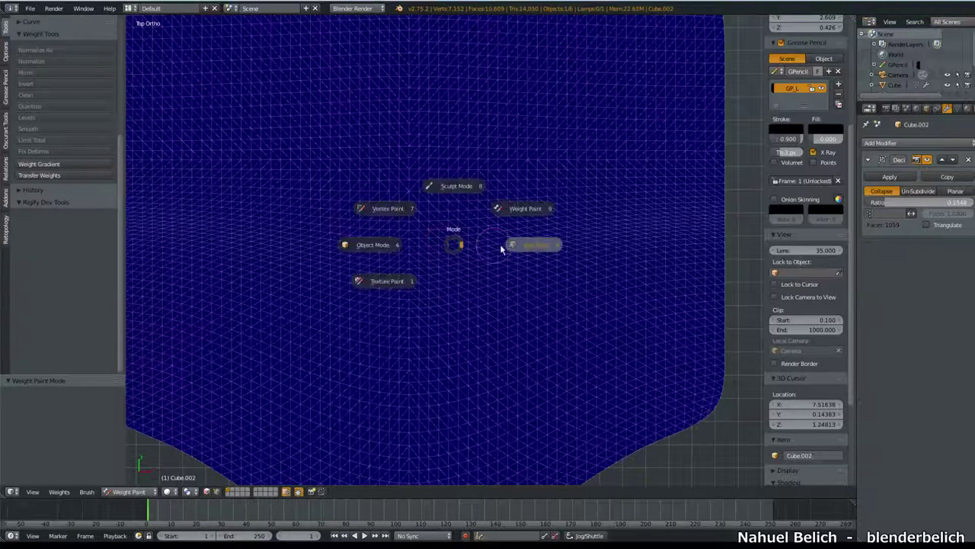
click(505, 246)
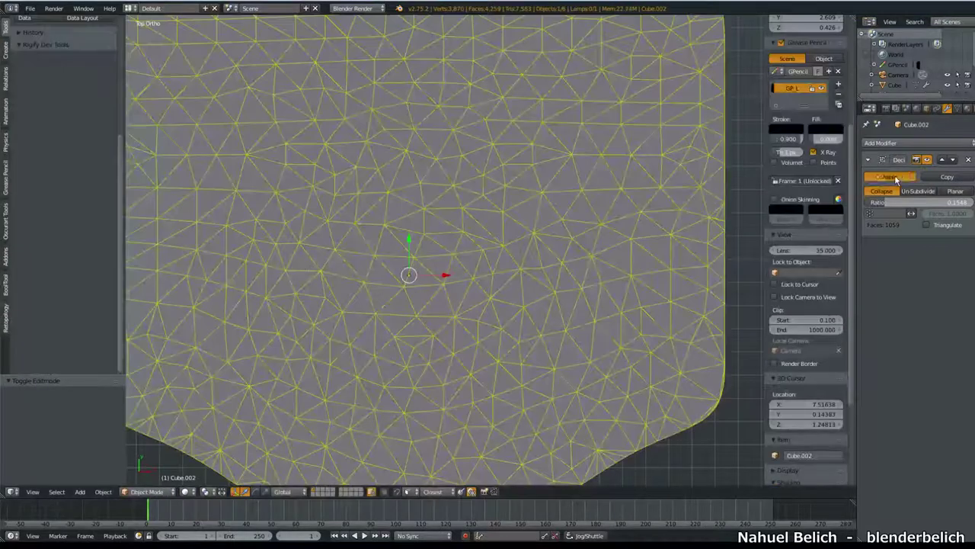
click(895, 174)
mouse_move(392, 248)
shift+middle_down()
mouse_move(388, 285)
mouse_move(431, 288)
shift+middle_up()
scroll(388, 285, up, 2)
key(Tab)
key(ctrl+Tab)
Step: Draw a Grease Pencil guide circle near the plate centre and paint-select the surrounding faces
mouse_move(352, 238)
mouse_down()
mouse_move(438, 346)
mouse_move(483, 229)
mouse_move(353, 233)
mouse_up()
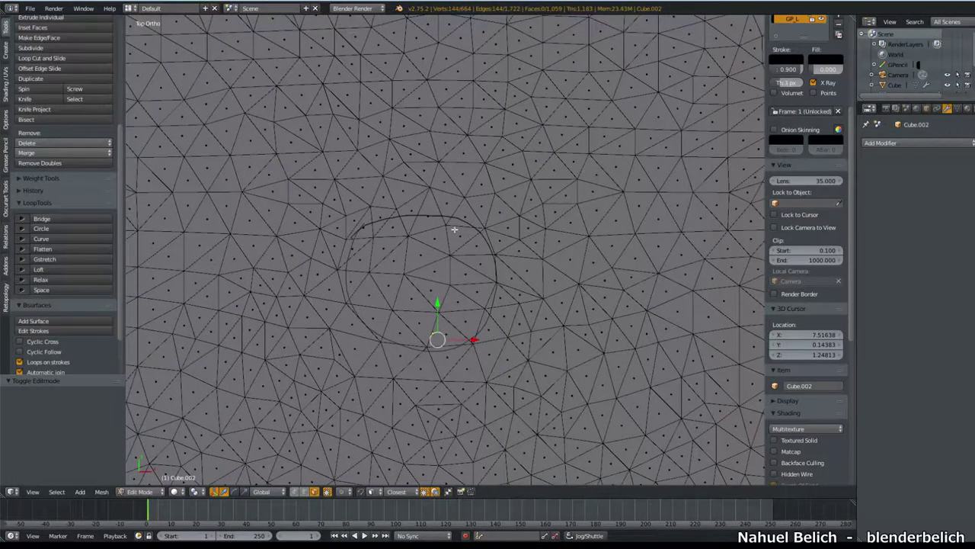
scroll(454, 228, down, 3)
scroll(434, 251, up, 3)
scroll(419, 264, down, 1)
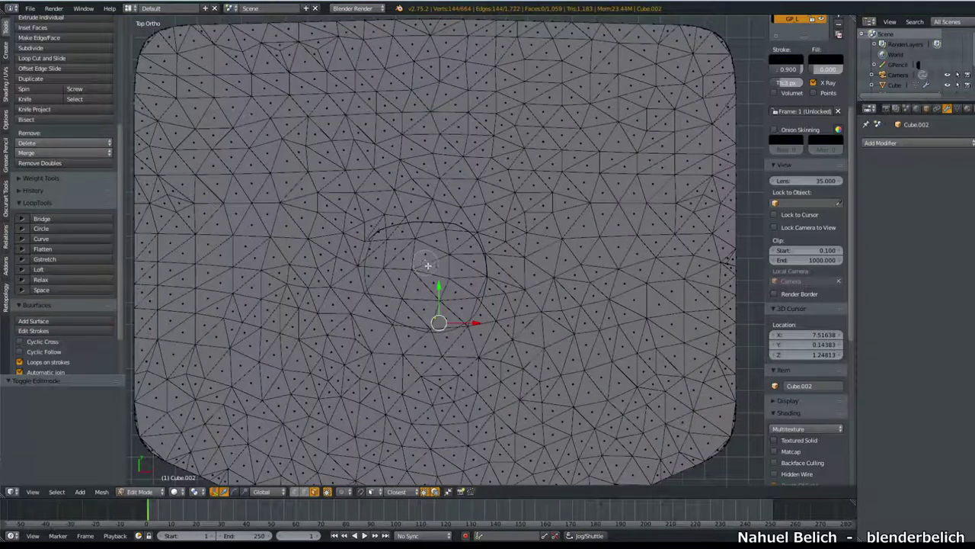
mouse_move(430, 288)
mouse_down()
mouse_move(381, 229)
mouse_move(461, 230)
mouse_move(469, 266)
mouse_move(424, 338)
mouse_move(483, 287)
mouse_move(475, 226)
mouse_move(446, 194)
mouse_move(374, 218)
mouse_move(465, 211)
mouse_move(498, 246)
mouse_move(433, 280)
mouse_up()
mouse_move(537, 235)
middle_down()
mouse_move(446, 322)
mouse_move(474, 238)
mouse_move(503, 251)
mouse_move(526, 233)
mouse_move(538, 237)
middle_up()
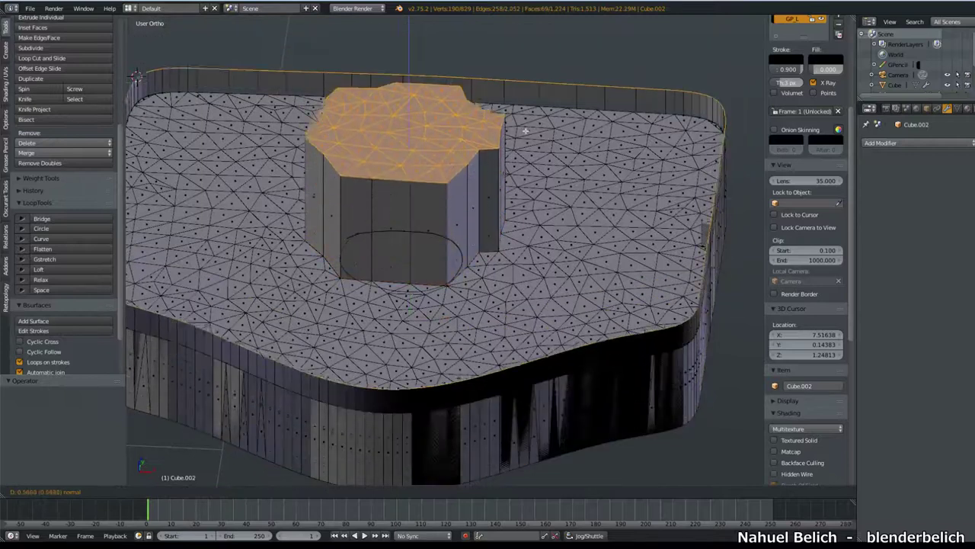
Step: Undo the raised extrusion and restore the central face selection
right_click(527, 93)
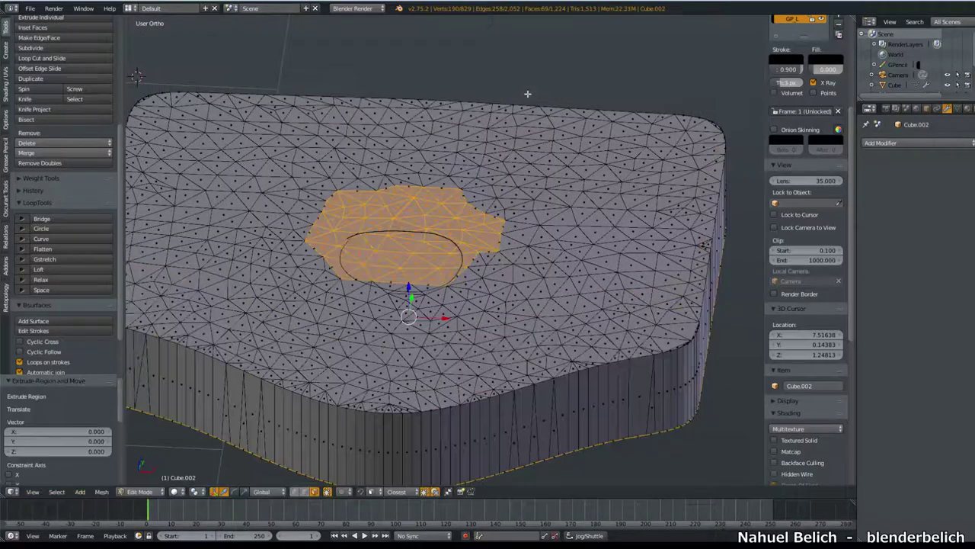
key(ctrl+z)
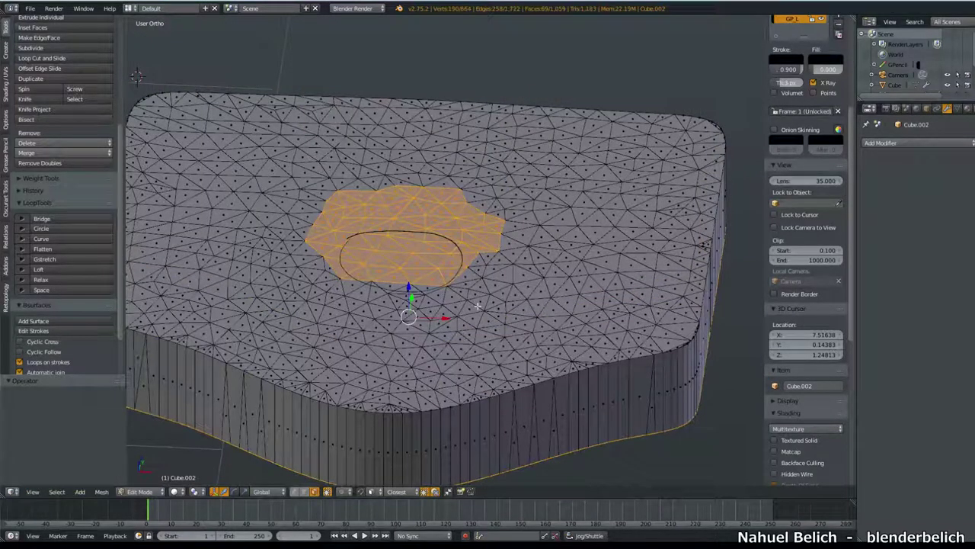
key(2)
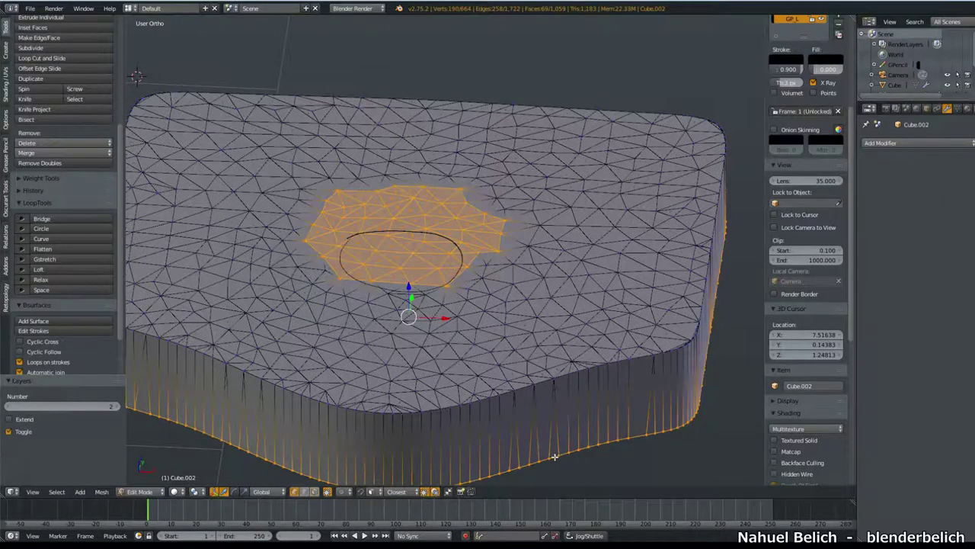
middle_drag(555, 456, 529, 341)
key(e)
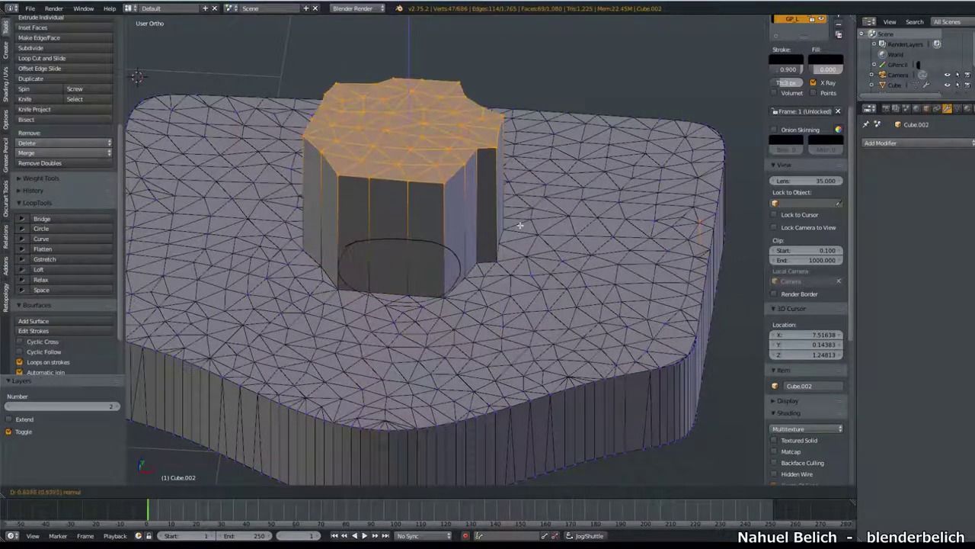
key(Escape)
right_click(708, 261)
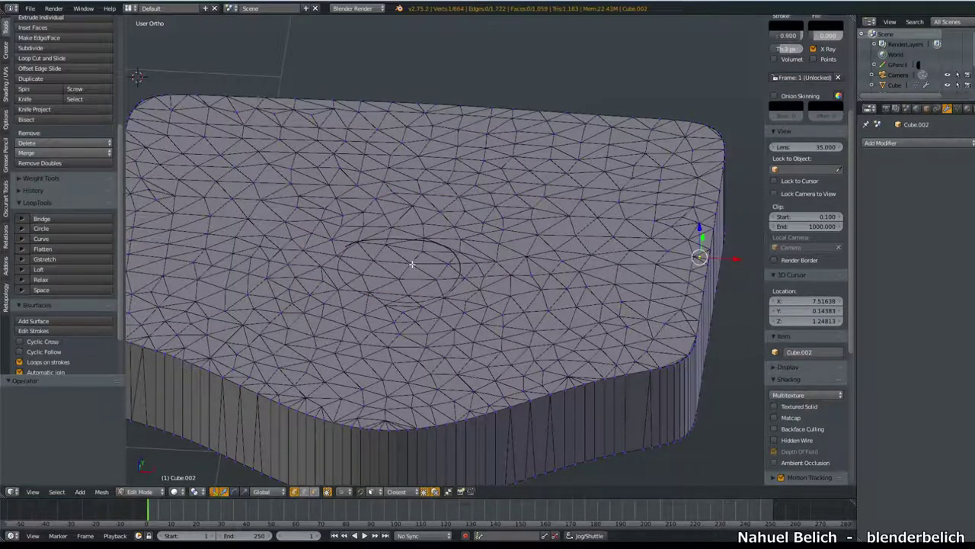
key(ctrl+z)
Step: Remove a stray vertex from the central selection using wireframe view
middle_drag(482, 265, 460, 253)
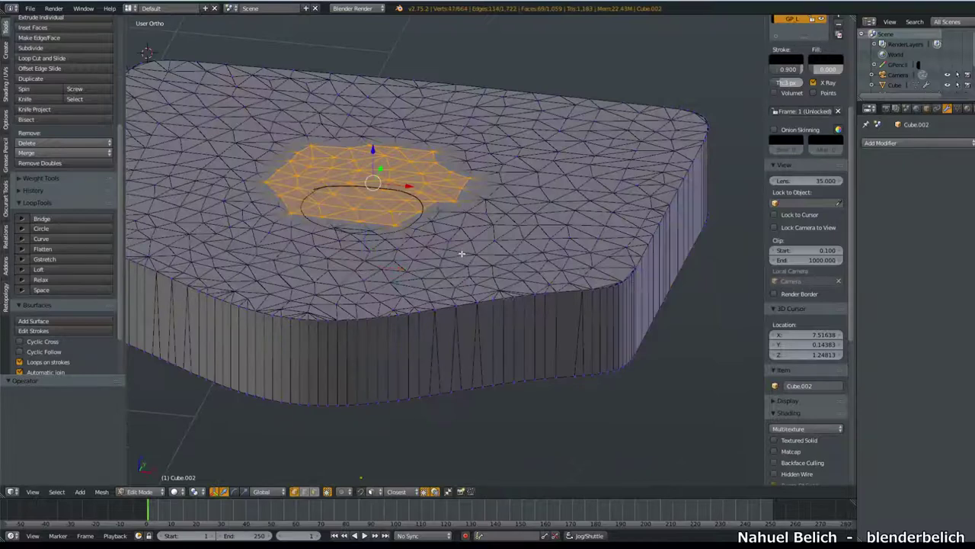
key(z)
mouse_move(616, 246)
middle_down()
mouse_move(496, 266)
mouse_move(647, 405)
mouse_move(439, 279)
mouse_move(508, 302)
mouse_move(483, 310)
mouse_move(480, 298)
middle_up()
key(b)
key(z)
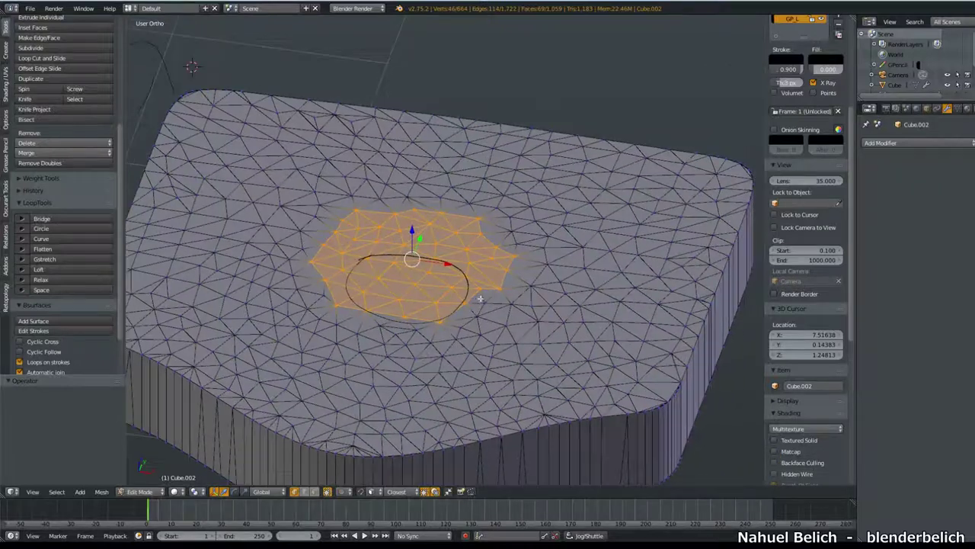
Step: Extrude the central faces and set the extrusion's Z height to 0 so they stay flush
key(e)
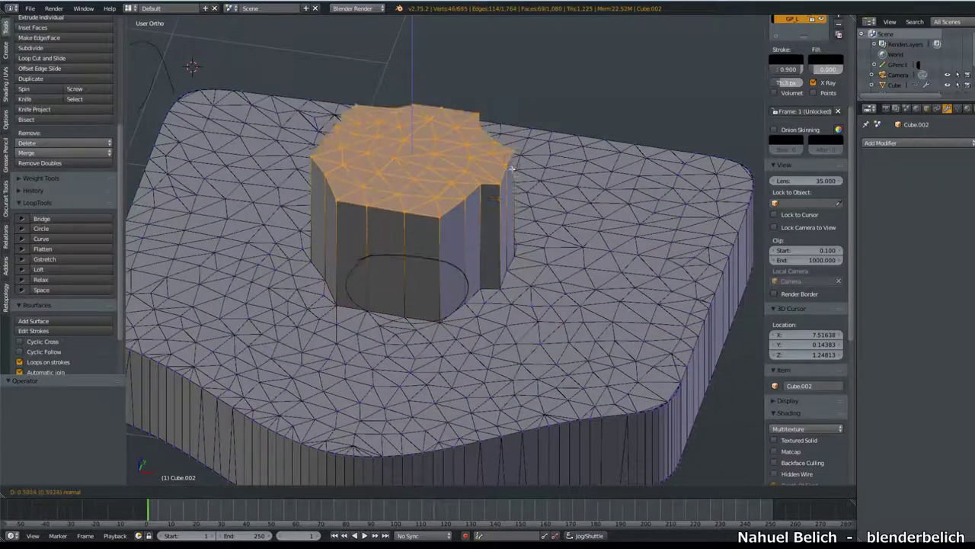
right_click(514, 191)
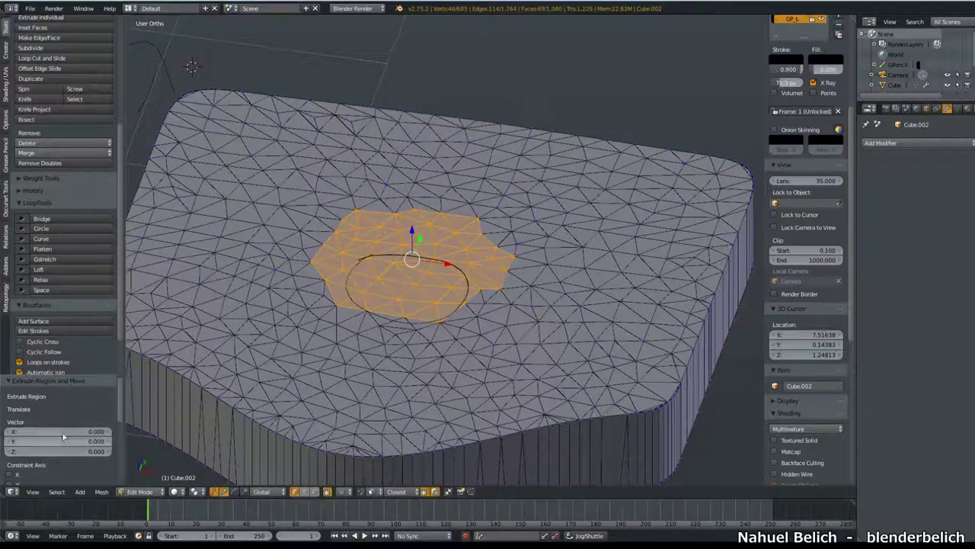
key(e)
click(437, 203)
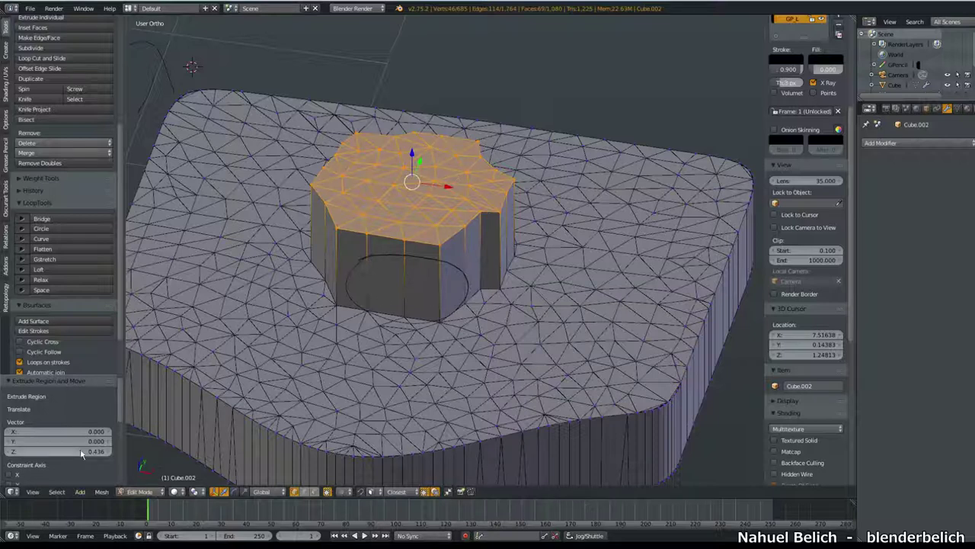
click(86, 380)
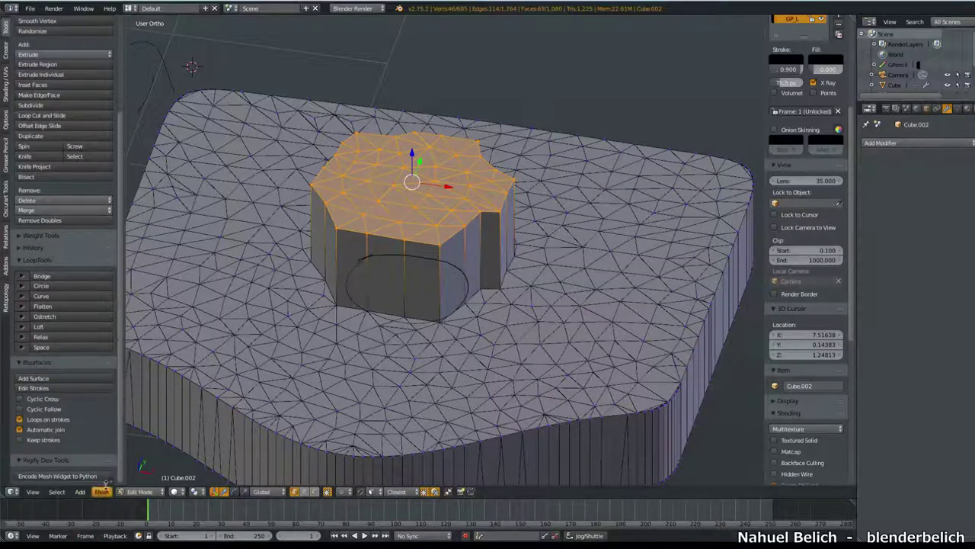
mouse_move(107, 482)
mouse_down()
mouse_move(112, 452)
mouse_move(111, 468)
mouse_up()
click(65, 387)
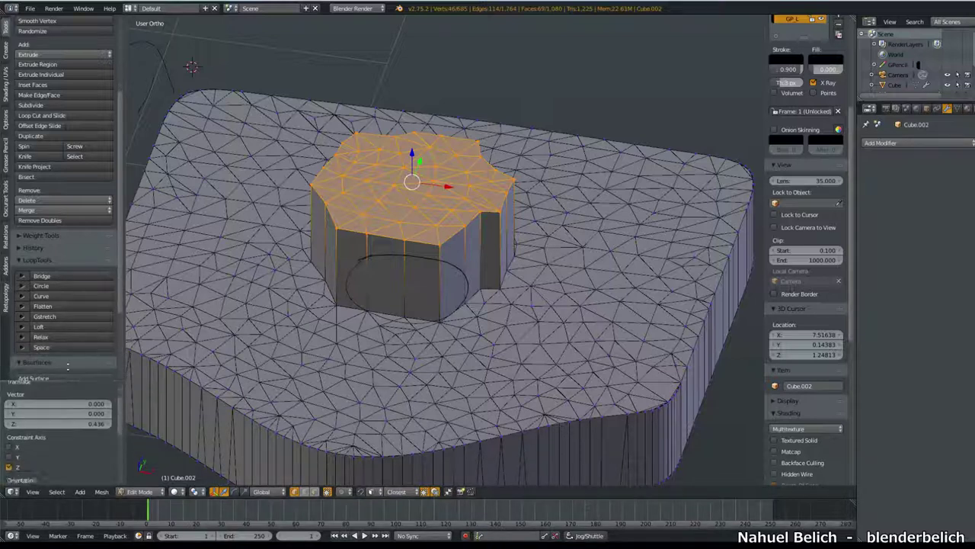
click(70, 457)
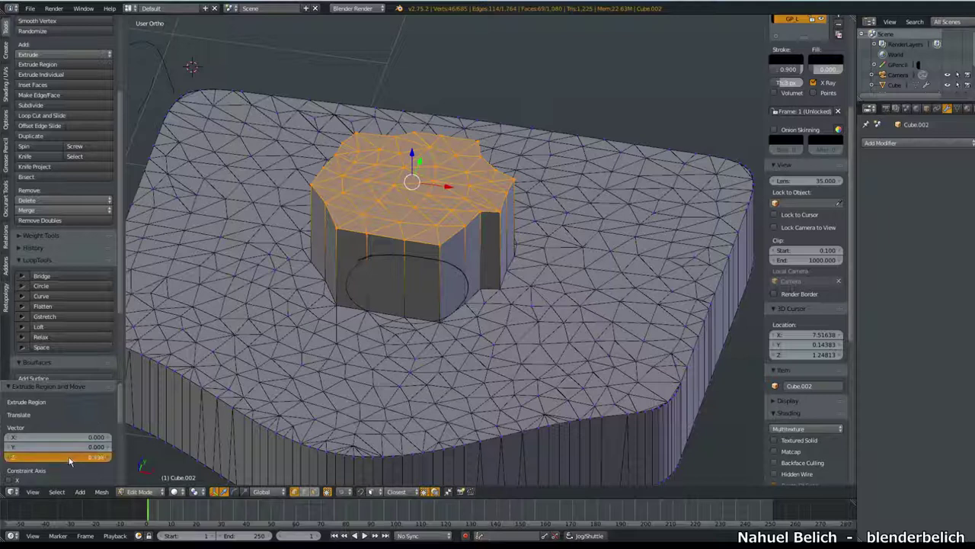
text(0)
key(Return)
mouse_move(414, 254)
middle_down()
mouse_move(412, 284)
mouse_move(369, 318)
middle_up()
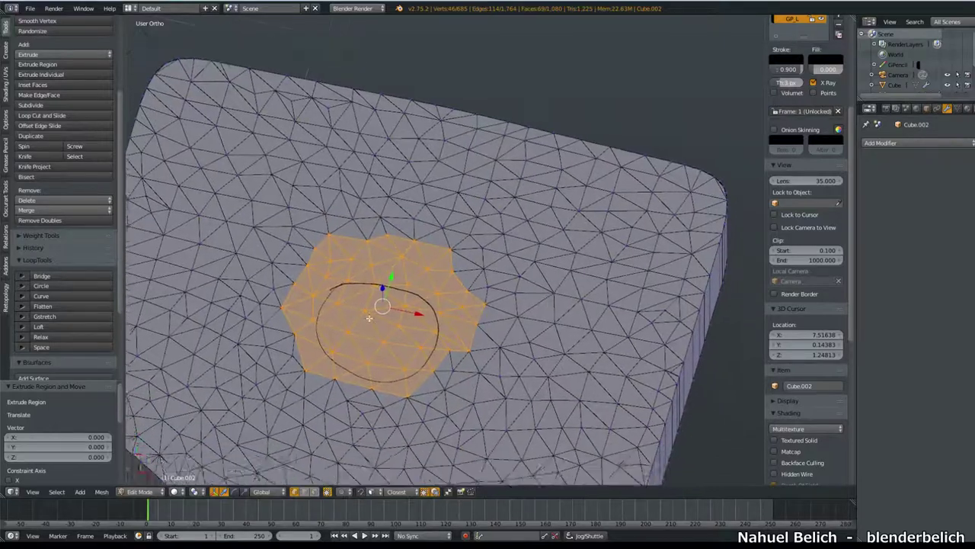
Step: Zoom in and switch the mesh selection mode to Face
scroll(373, 309, up, 2)
scroll(404, 282, up, 2)
scroll(419, 272, up, 2)
key(ctrl+Tab)
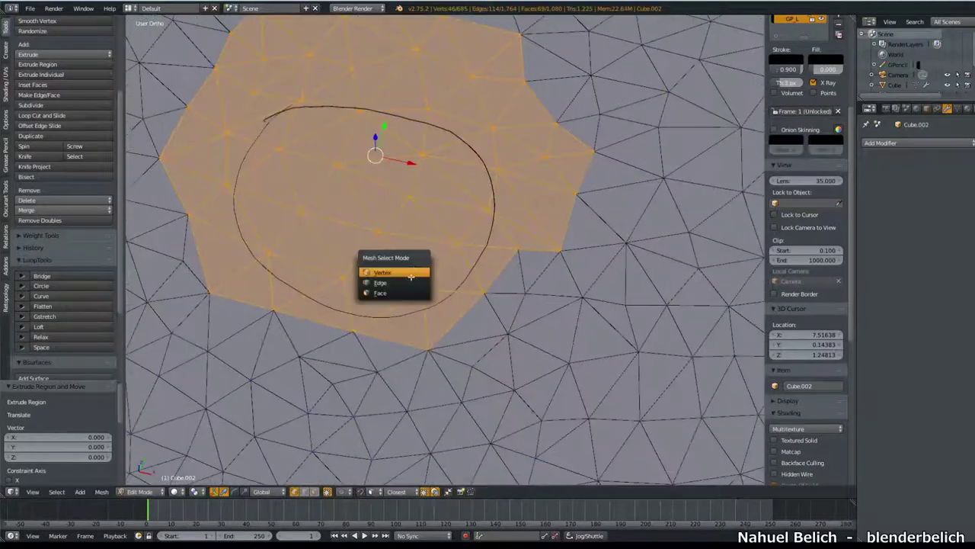
click(412, 294)
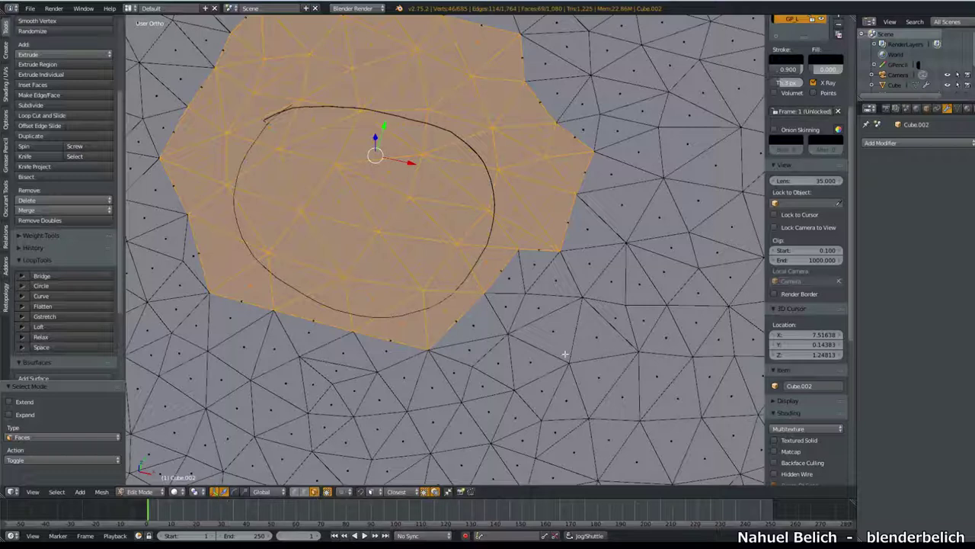
Step: Zoom in on the flush face patch and begin scaling it inward
scroll(505, 372, up, 3)
scroll(465, 348, up, 2)
scroll(462, 305, up, 2)
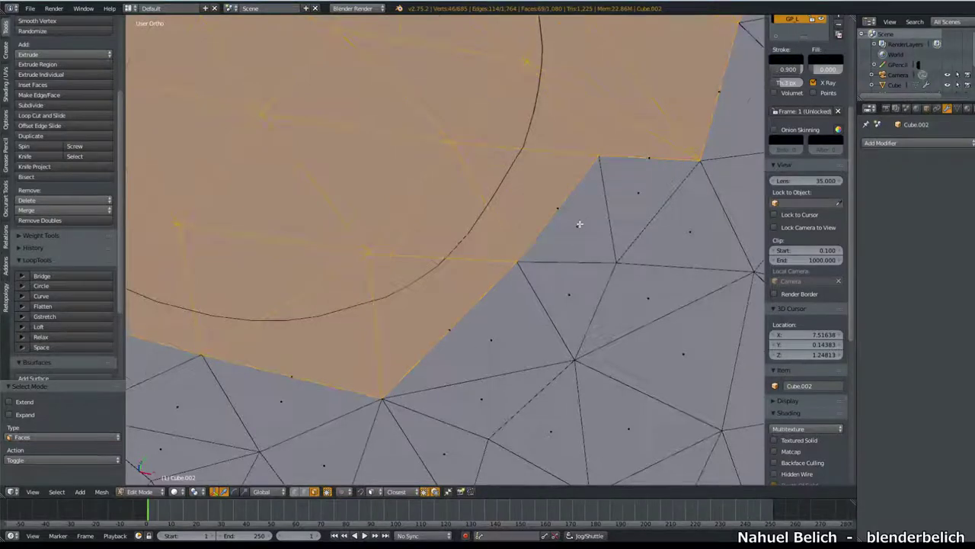
scroll(577, 289, down, 2)
scroll(533, 328, down, 3)
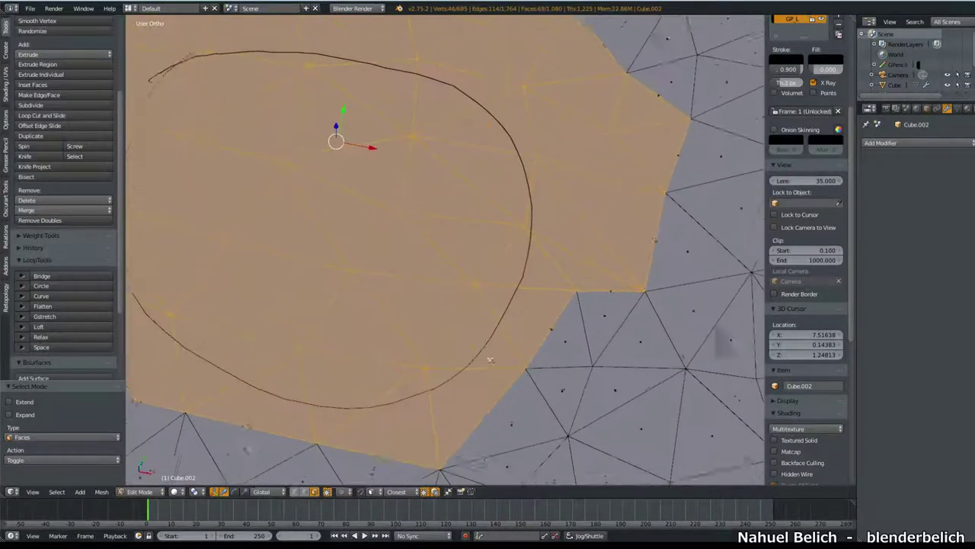
scroll(551, 316, down, 1)
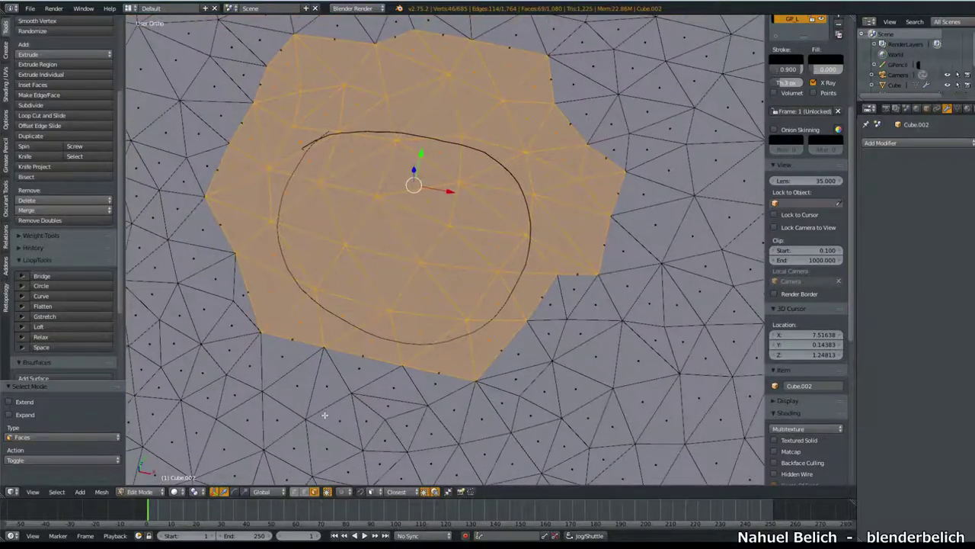
scroll(426, 352, up, 1)
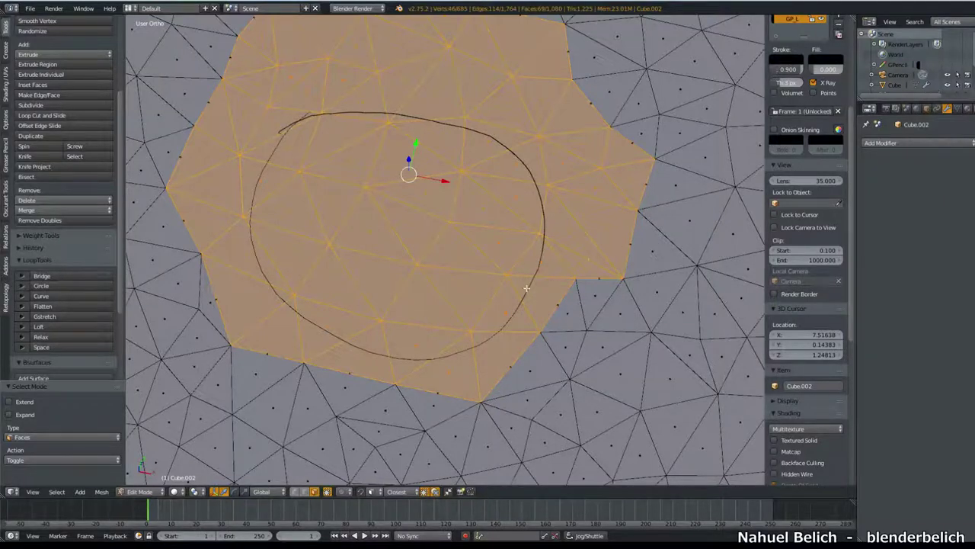
middle_drag(526, 288, 539, 308)
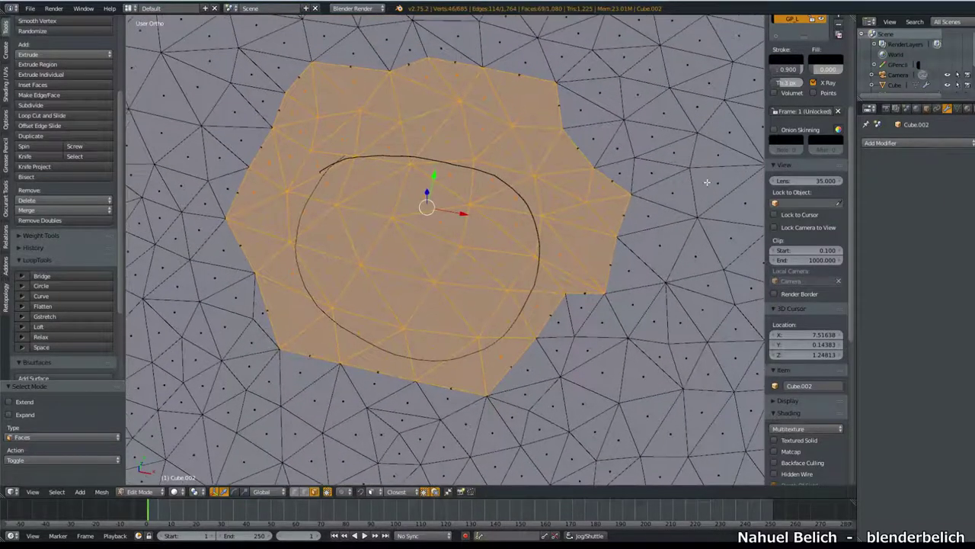
key(s)
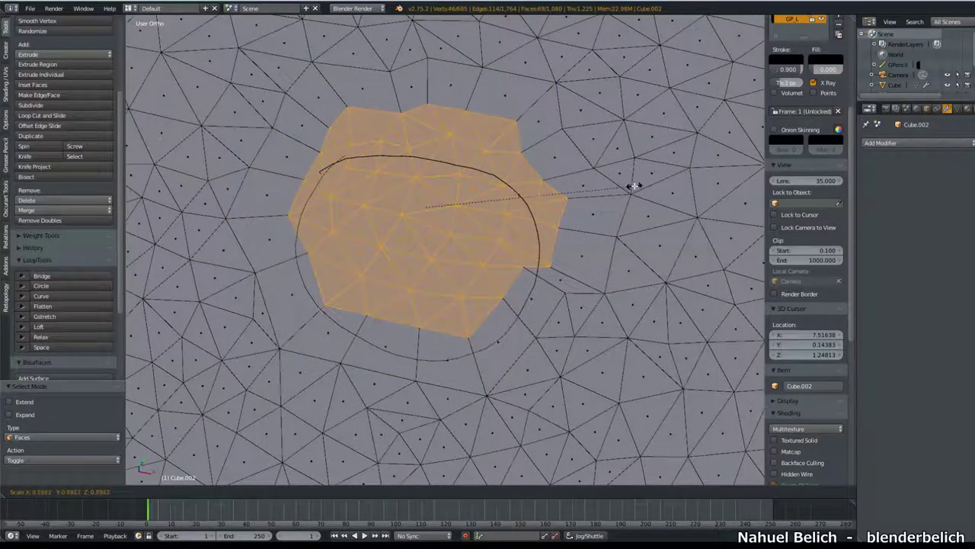
Step: Shrink the face patch to 0.810, then further down to 0.390
click(668, 161)
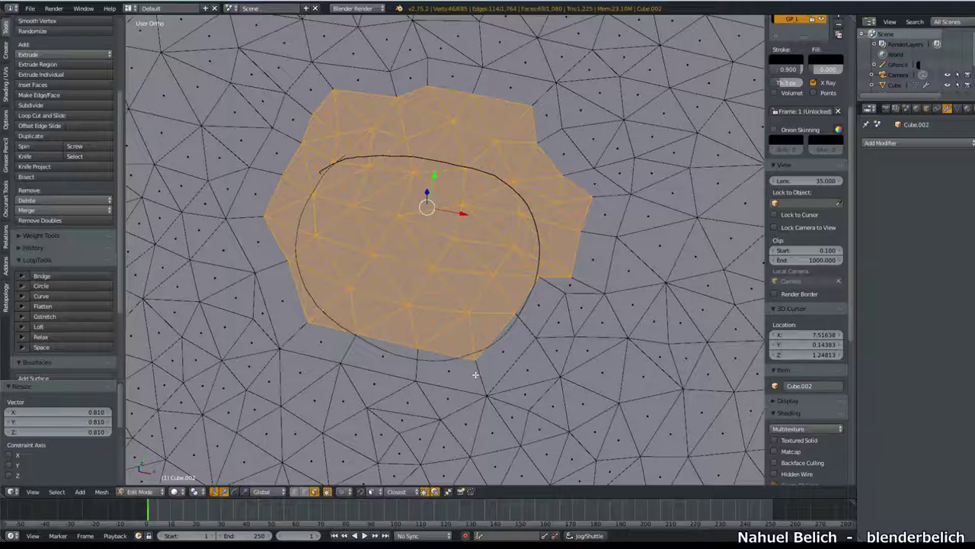
key(ctrl+r)
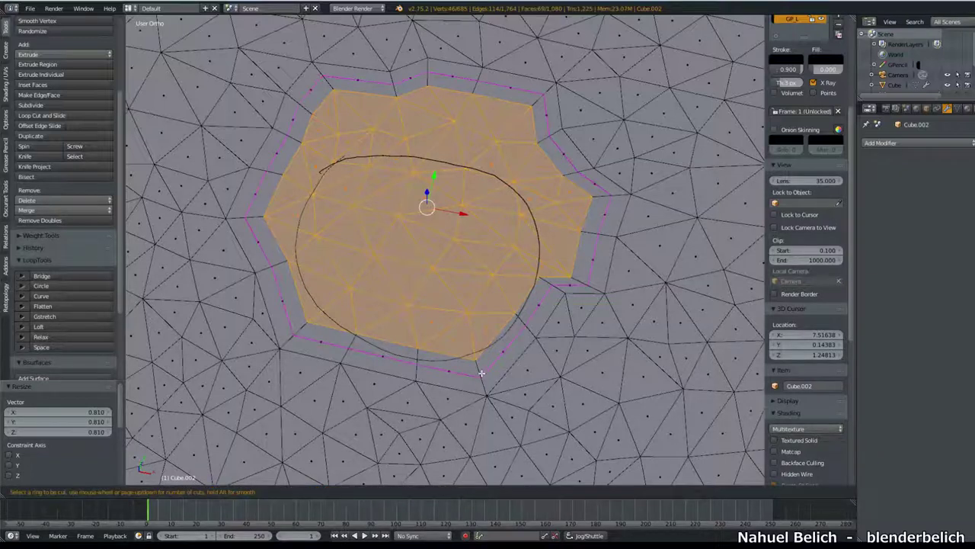
key(Escape)
key(s)
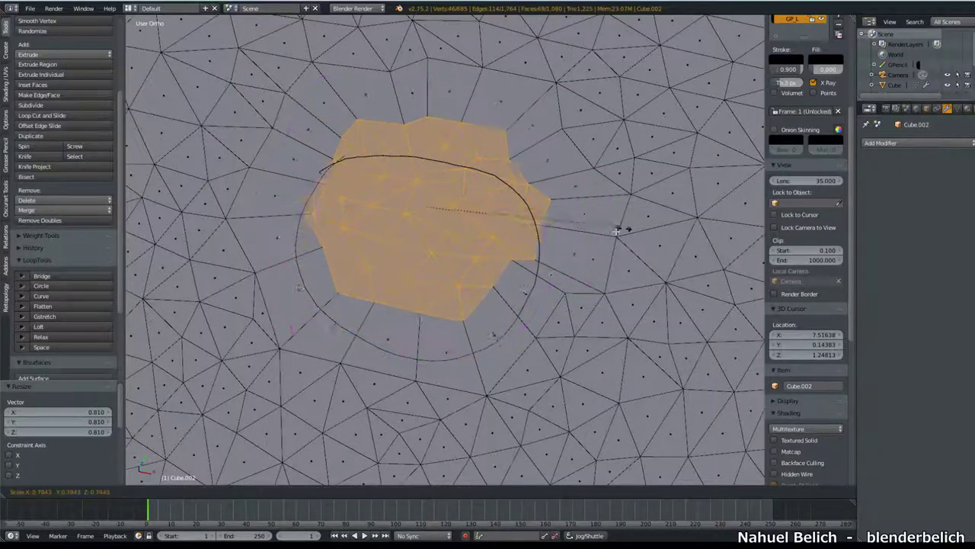
click(516, 230)
Step: In top view, enlarge the patch by 1.475 so it sits inside the drawn circle
mouse_move(516, 229)
middle_down()
mouse_move(429, 315)
mouse_move(452, 300)
mouse_move(439, 323)
middle_up()
key(KP_7)
key(KP_Decimal)
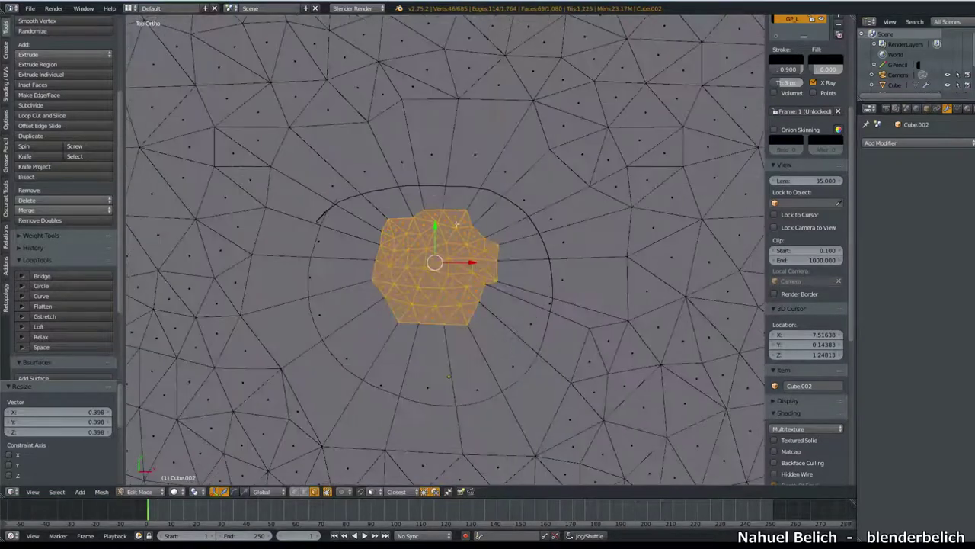
key(g)
key(s)
click(544, 281)
key(ctrl+r)
key(Escape)
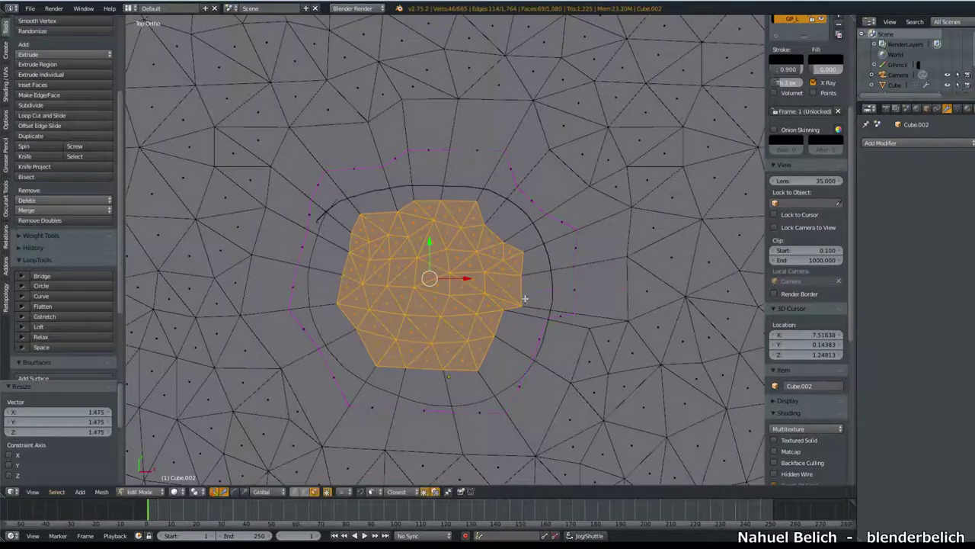
mouse_move(524, 303)
middle_down()
mouse_move(374, 265)
mouse_move(567, 373)
middle_up()
key(KP_7)
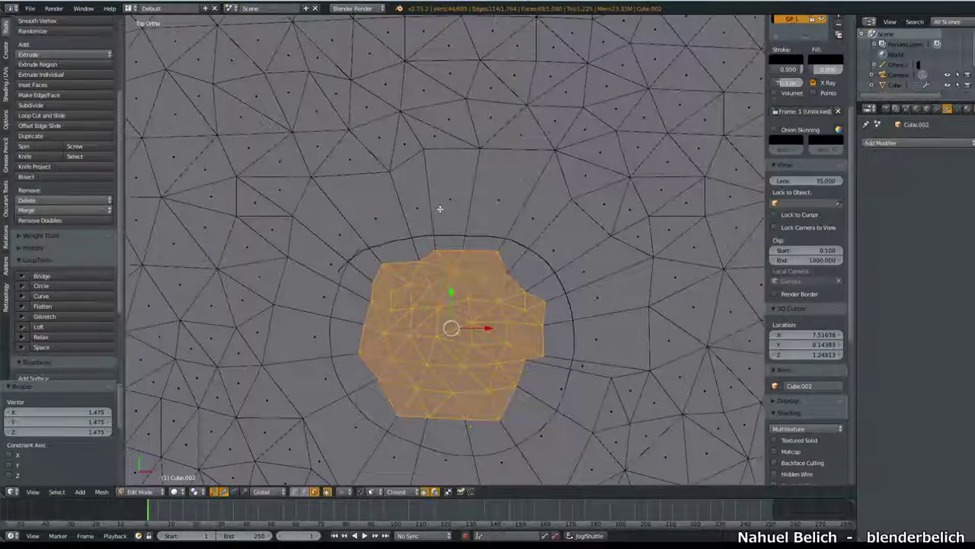
key(KP_Decimal)
Step: Select the ring of faces surrounding the inner patch
alt+right_click(515, 194)
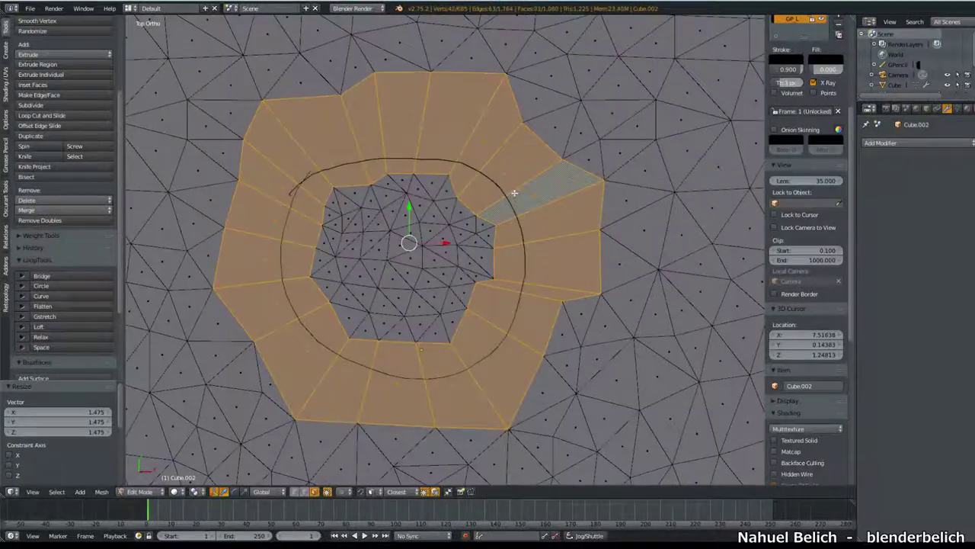
right_click(625, 241)
right_click(624, 270)
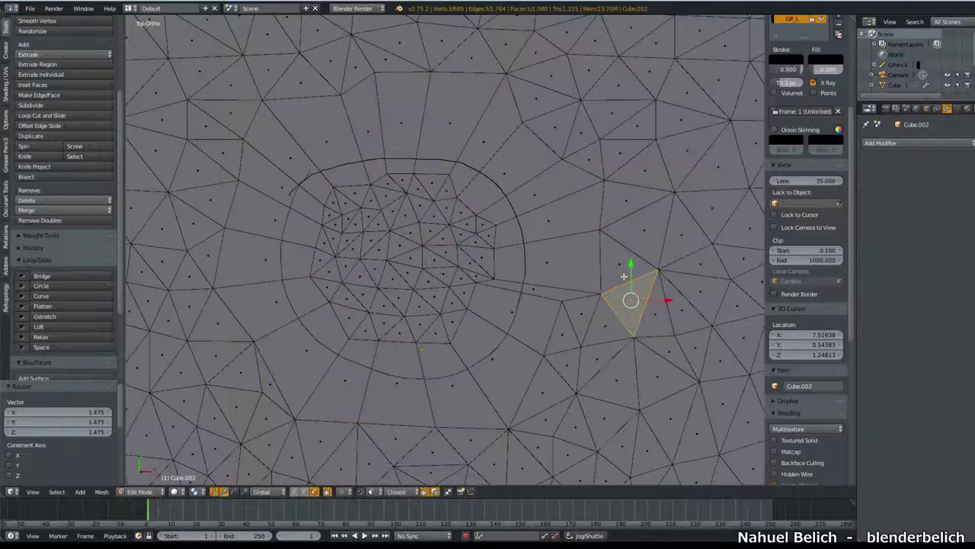
right_click(626, 323)
alt+right_click(542, 281)
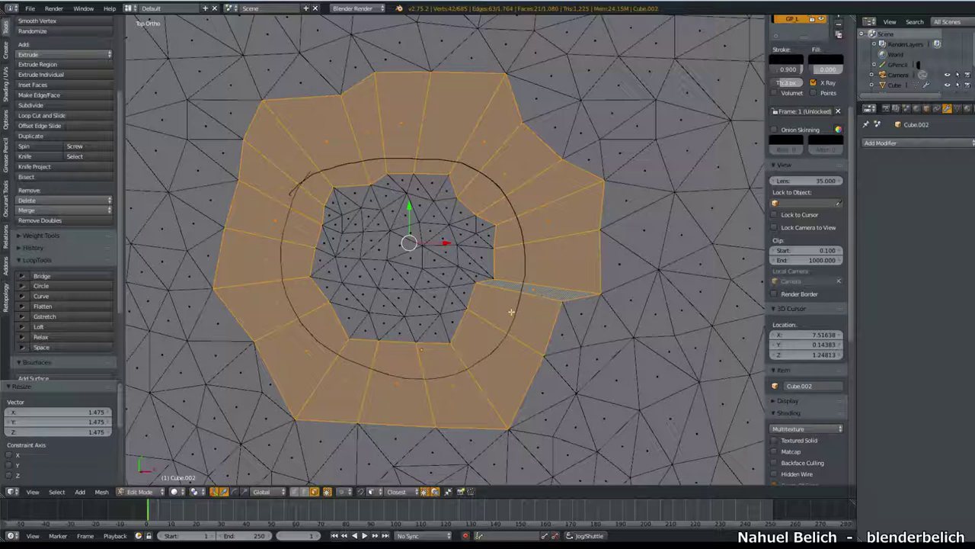
Step: Loop-cut through the face ring, then reselect the ring in Face select mode
key(ctrl+r)
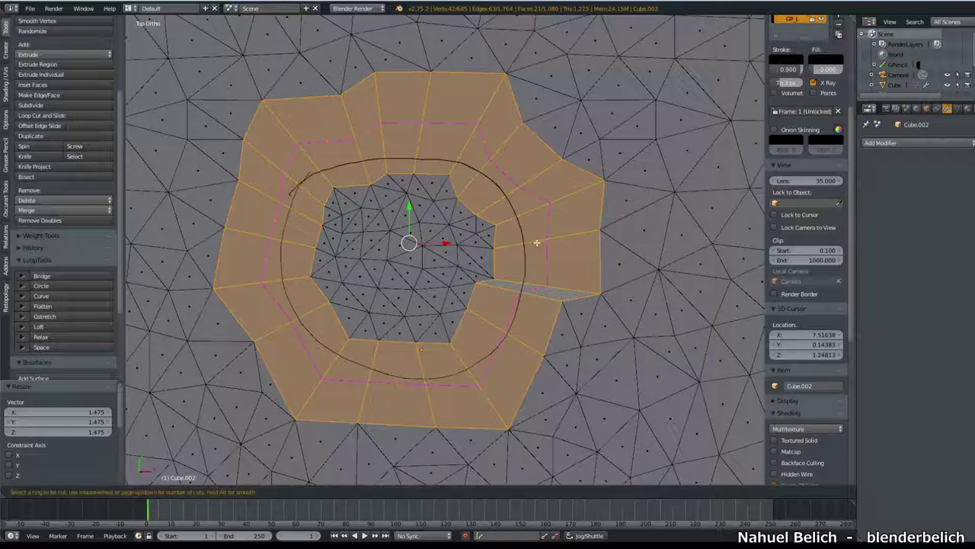
click(541, 243)
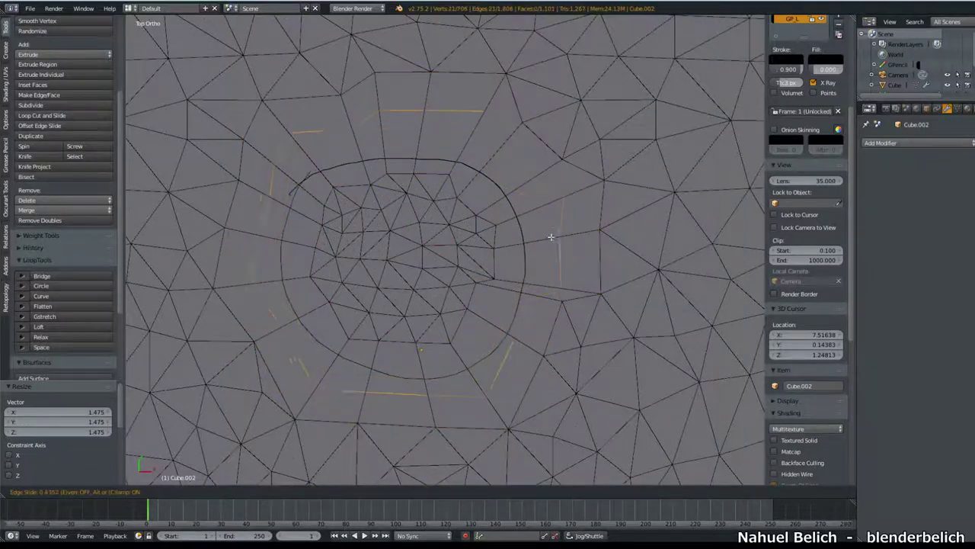
click(538, 245)
scroll(511, 290, up, 2)
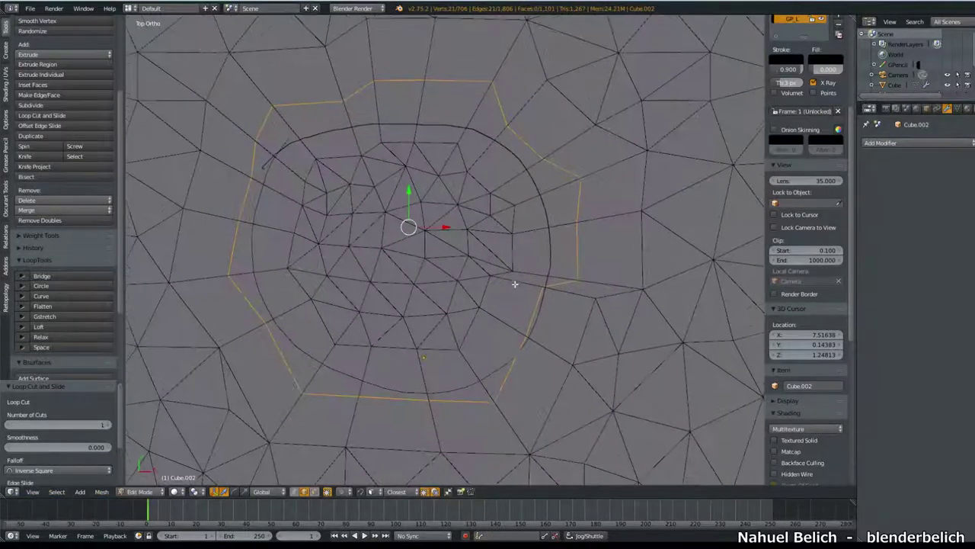
scroll(526, 287, down, 1)
key(ctrl+Tab)
click(519, 291)
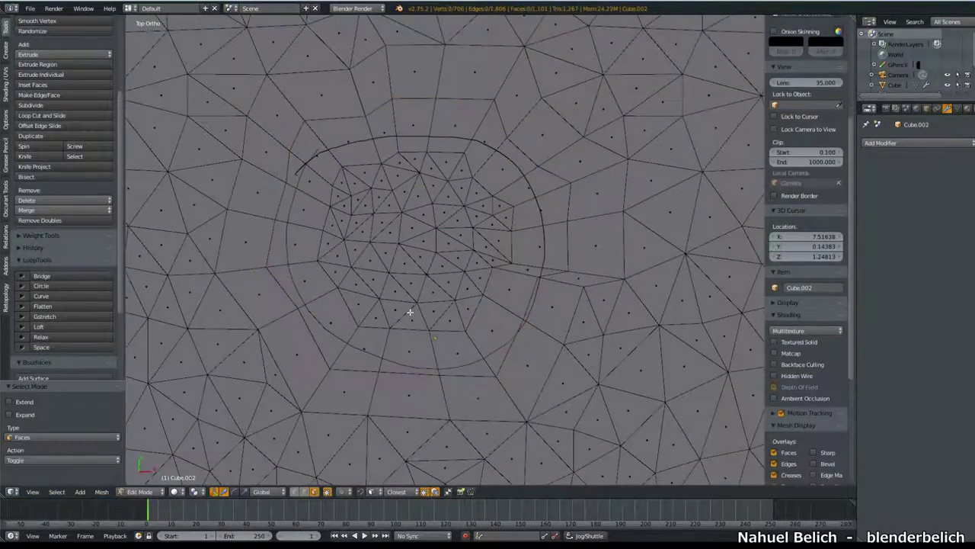
alt+click(465, 333)
Step: Add the inner faces to the selection and extrude them downward twice
ctrl+drag(431, 139, 491, 195)
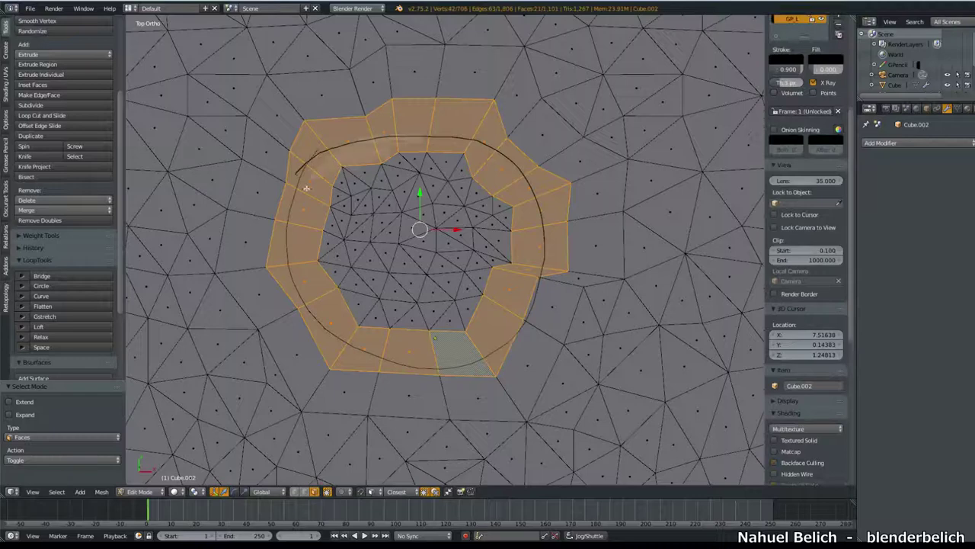
mouse_move(492, 195)
middle_down()
mouse_move(461, 259)
mouse_move(470, 238)
middle_up()
key(KP_Decimal)
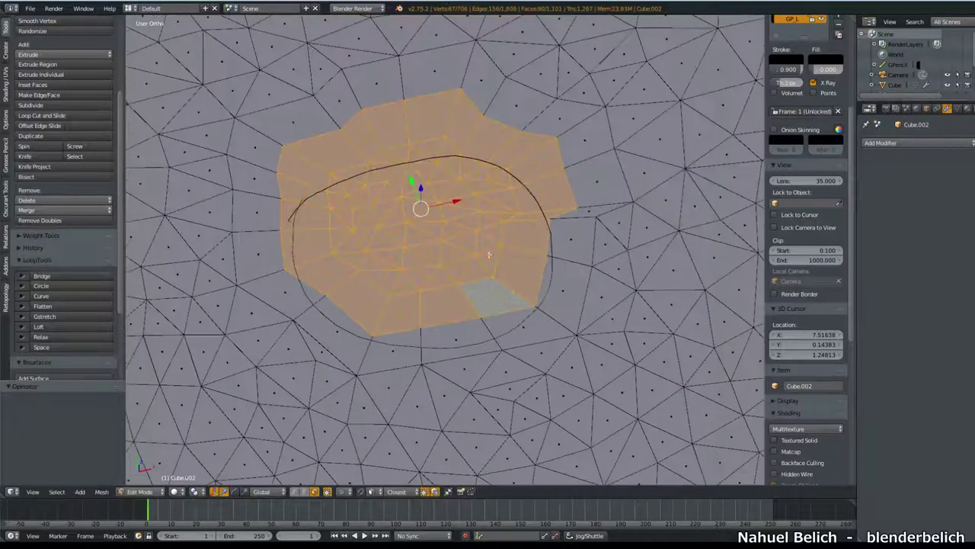
key(e)
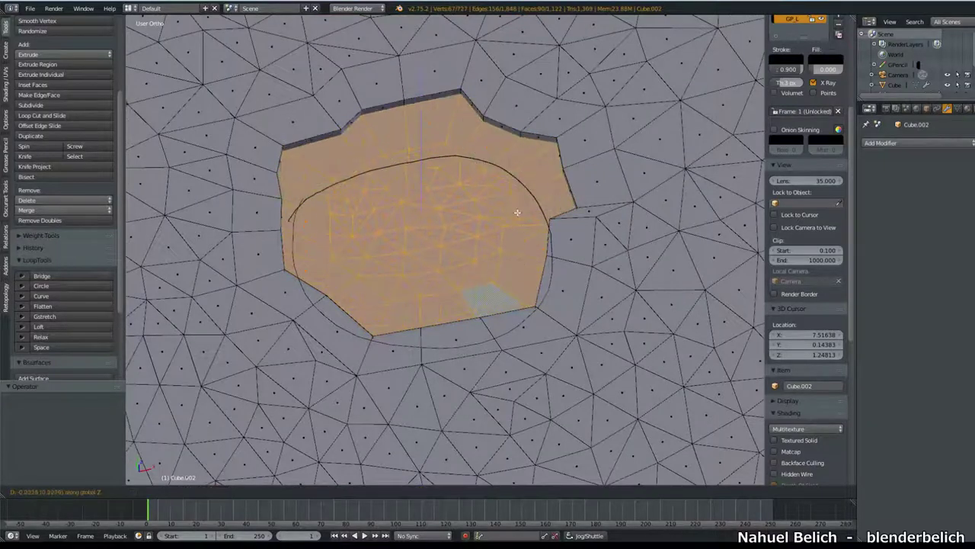
click(520, 214)
key(e)
click(520, 238)
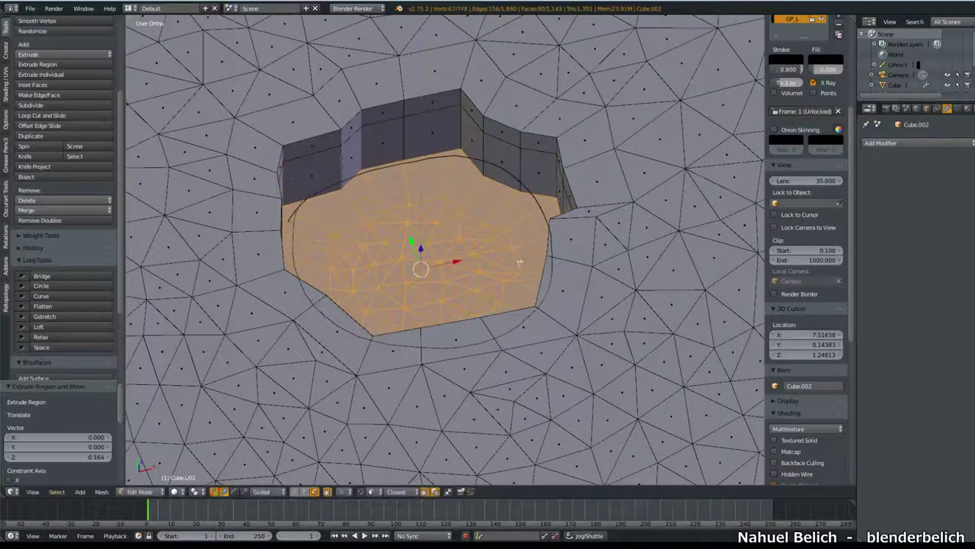
Step: In Object Mode, add a level-1 Subdivision Surface to smooth the plate
key(Tab)
key(ctrl+1)
scroll(457, 251, up, 5)
scroll(448, 296, down, 5)
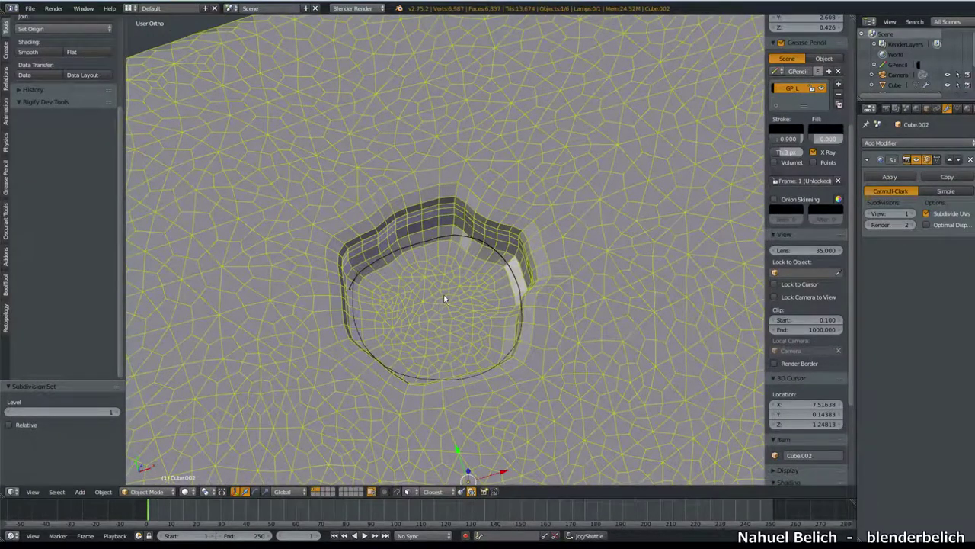
Step: Undo the hole, return to Edit Mode in top view, and deselect everything
key(KP_7)
mouse_move(461, 297)
shift+middle_down()
mouse_move(474, 253)
mouse_move(494, 237)
shift+middle_up()
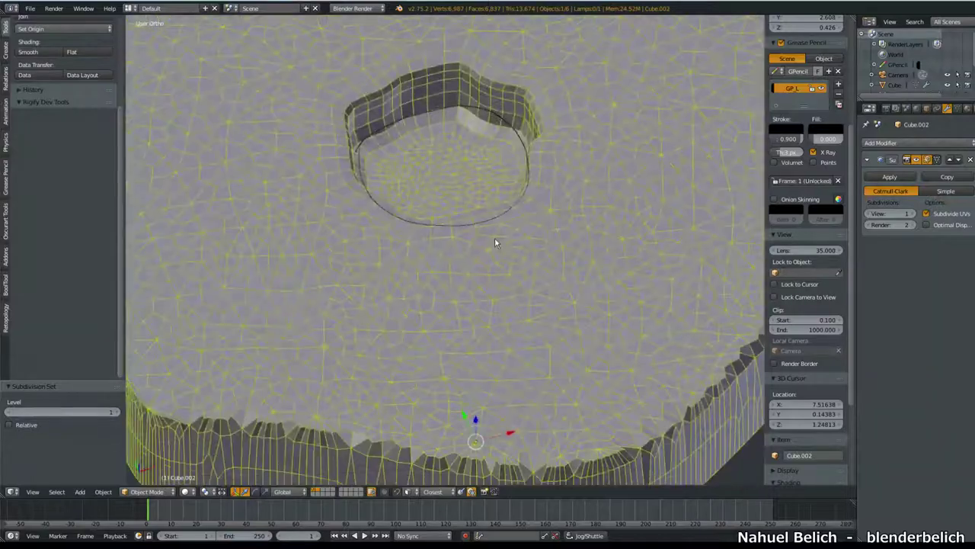
key(ctrl+z)
key(Tab)
middle_drag(463, 279, 401, 273)
key(KP_7)
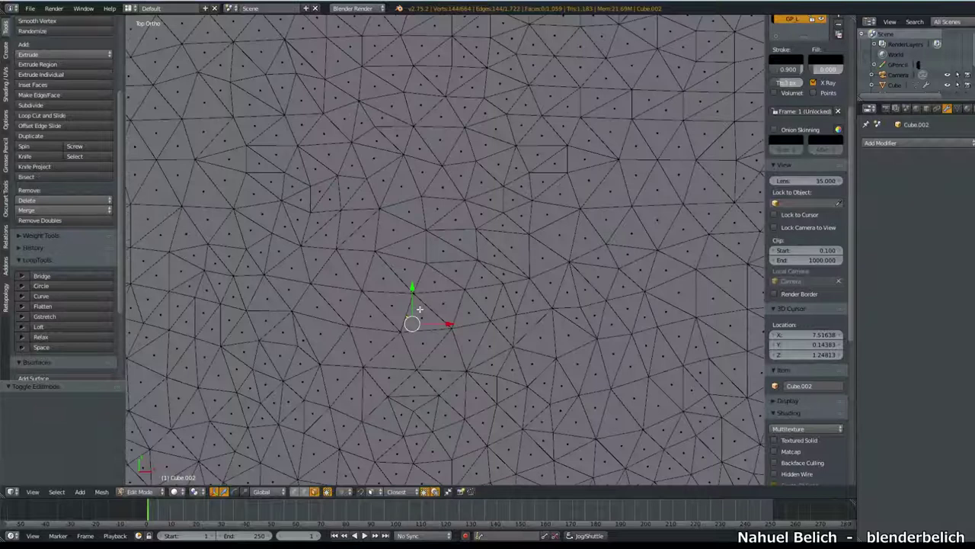
key(a)
key(a)
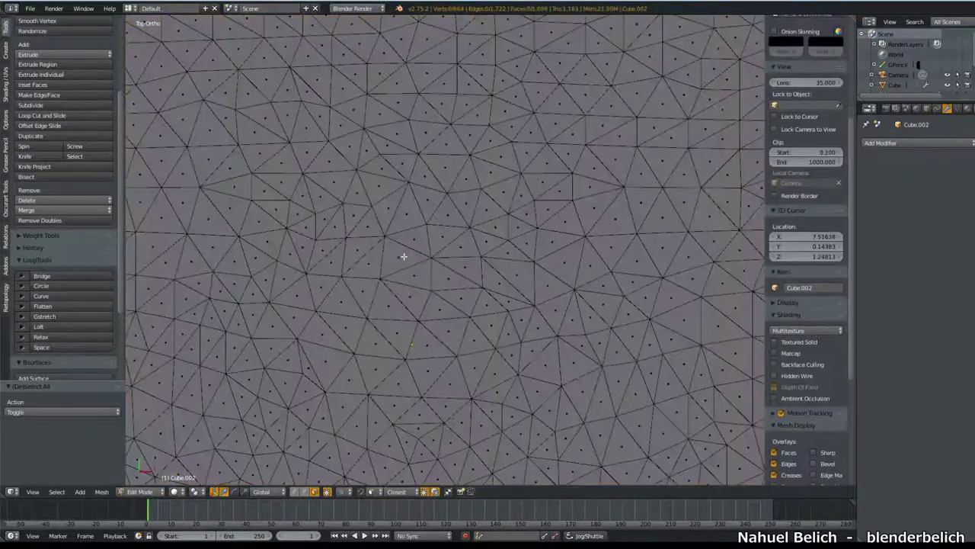
Step: Select the faces inside a sketched circle, grow the selection one ring, and extrude in place
mouse_move(403, 174)
mouse_down()
mouse_move(525, 352)
mouse_move(405, 191)
mouse_up()
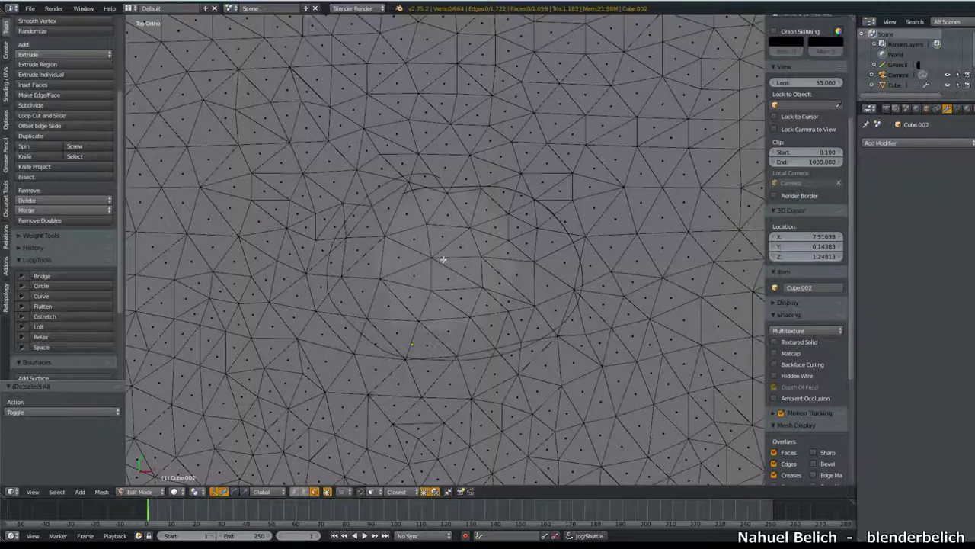
key(ctrl+l)
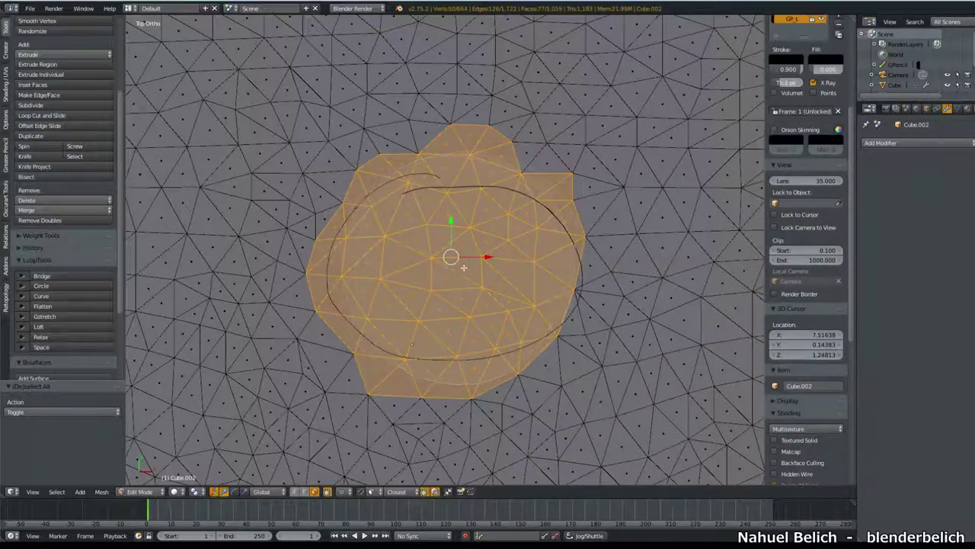
key(ctrl+KP_Add)
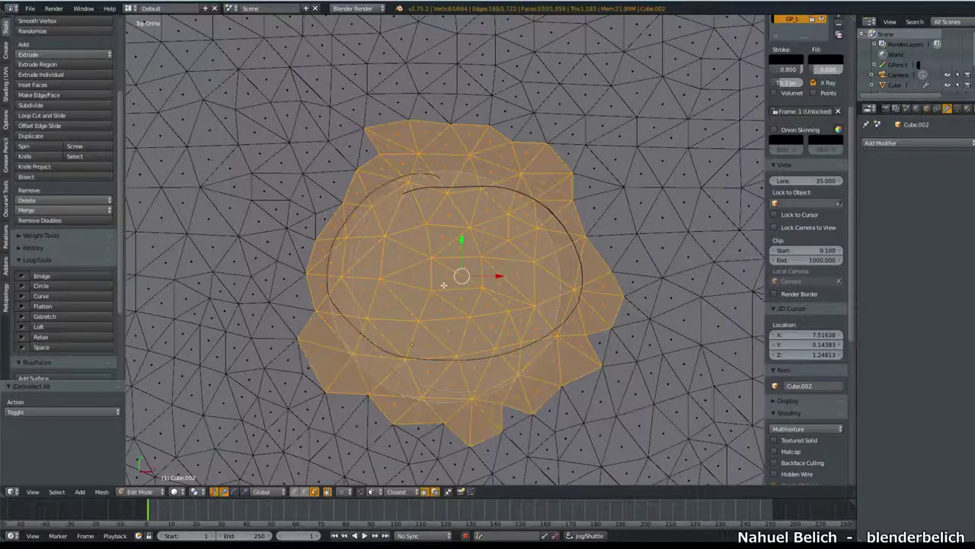
key(e)
key(Escape)
Step: Shrink the extruded faces and add an edge loop, then undo both
key(s)
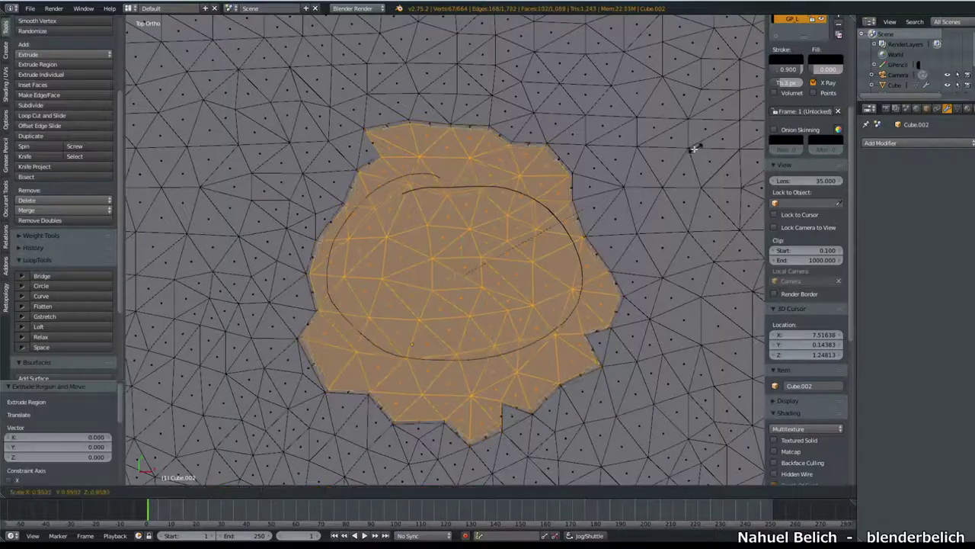
click(544, 253)
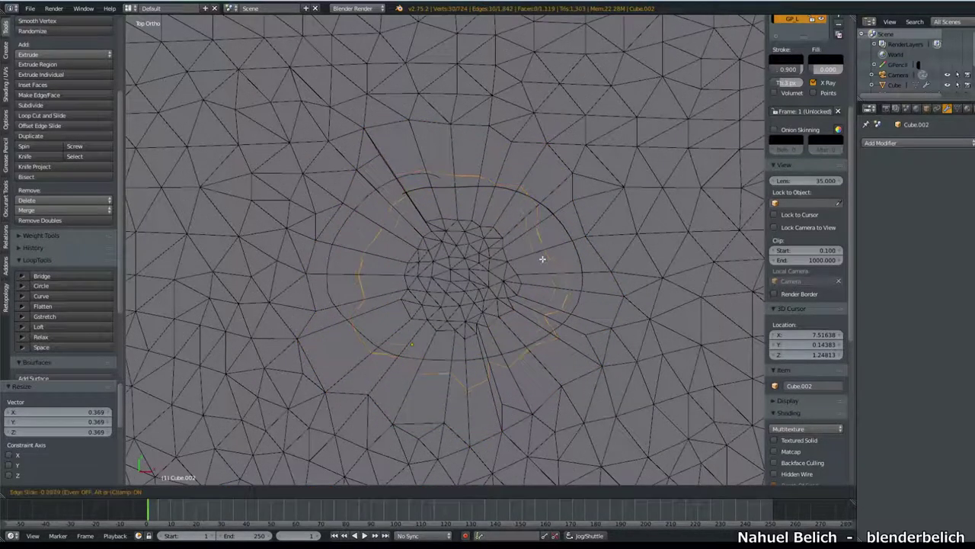
click(533, 267)
key(ctrl+z)
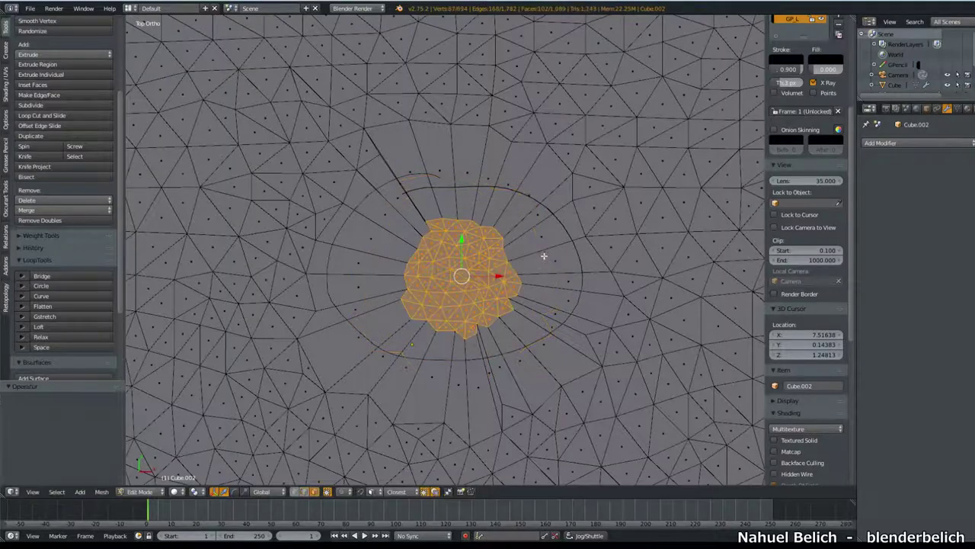
key(ctrl+z)
Step: Drop the stray top-left face, re-extrude in place, shrink to 0.358, and loop-cut around it
shift+right_click(375, 159)
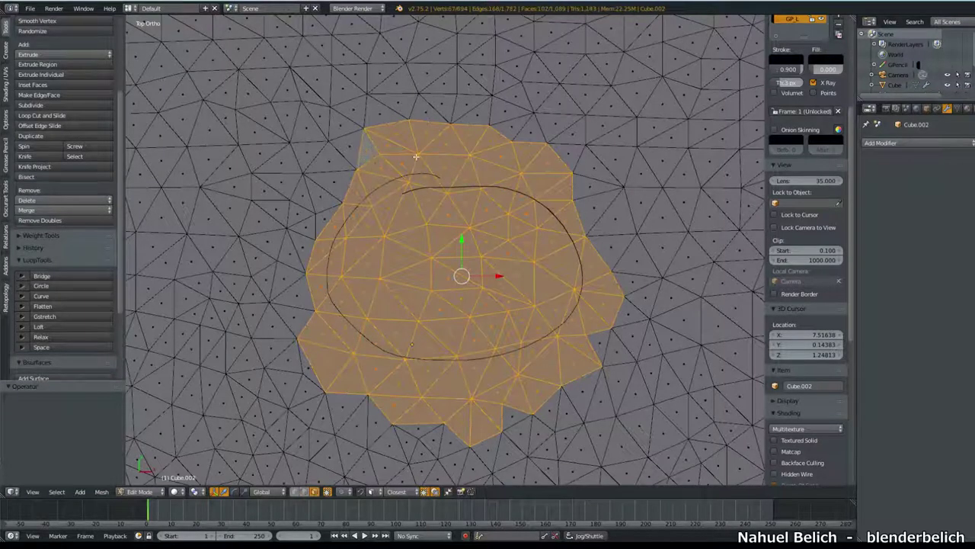
key(e)
right_click(592, 188)
key(s)
click(540, 228)
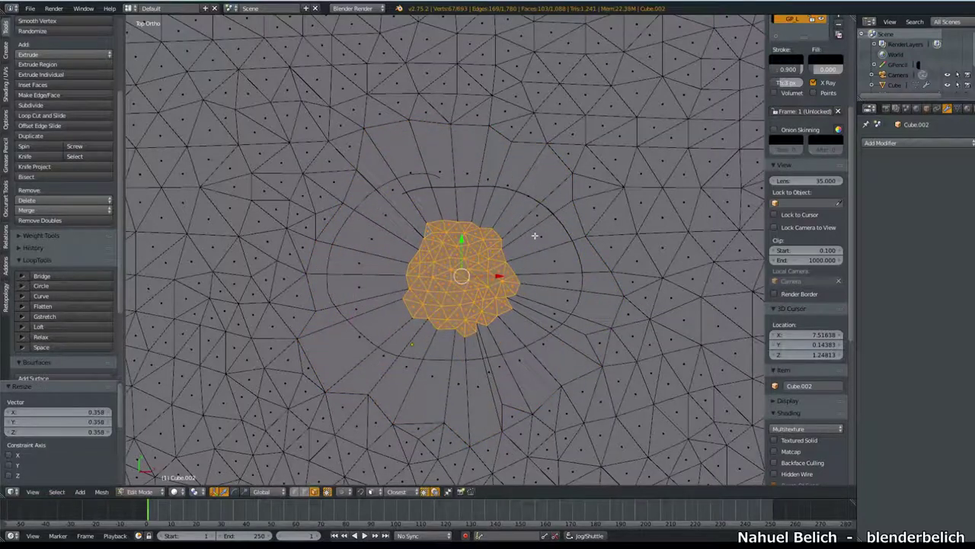
key(ctrl+r)
click(552, 237)
click(527, 250)
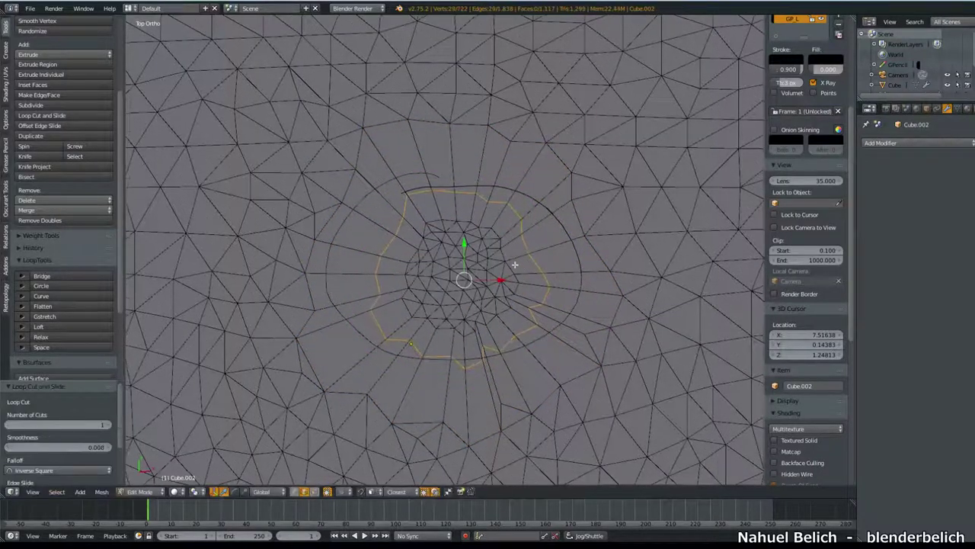
scroll(518, 253, up, 2)
scroll(505, 259, up, 1)
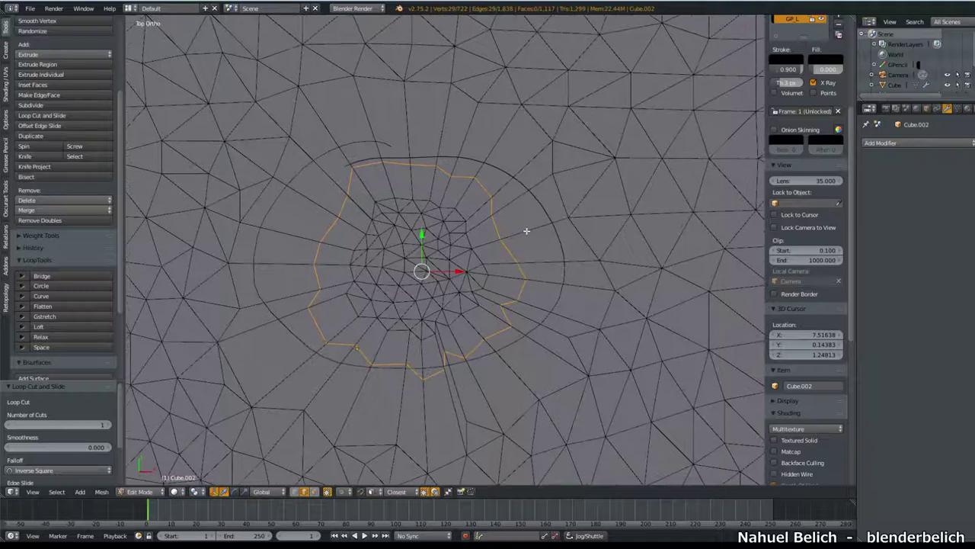
Step: Round the loop with LoopTools Circle, then begin offsetting it into parallel loops
key(w)
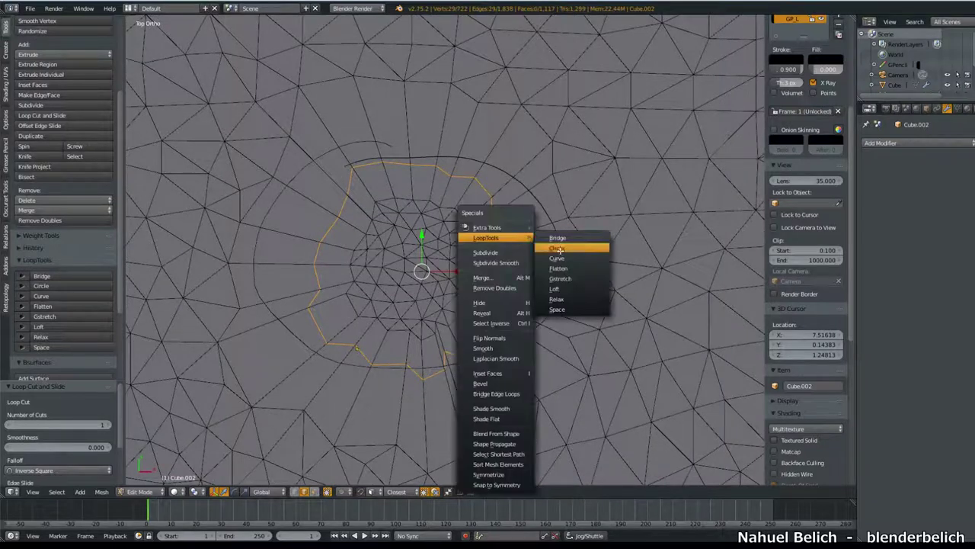
click(564, 249)
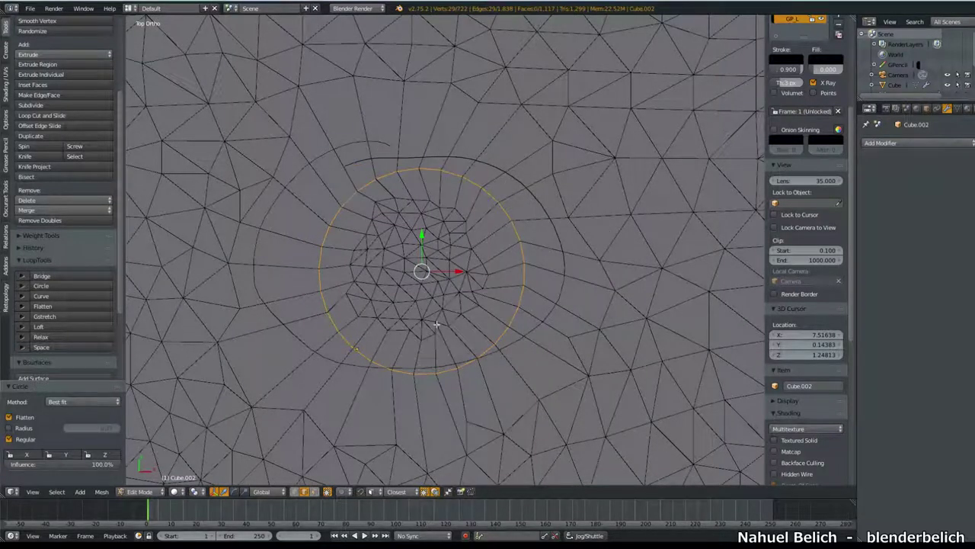
shift+middle_drag(436, 325, 441, 321)
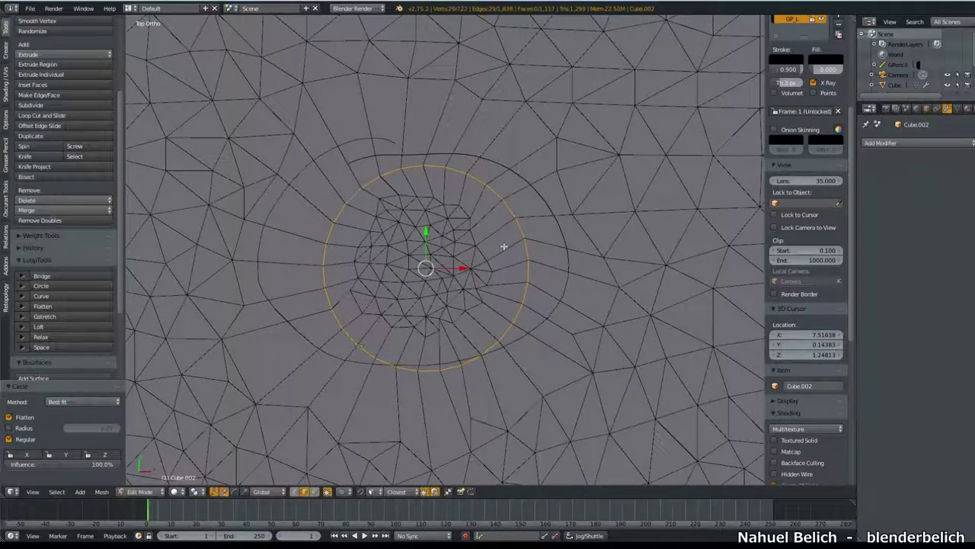
key(ctrl+z)
key(ctrl+z)
key(ctrl+shift+z)
key(ctrl+shift+z)
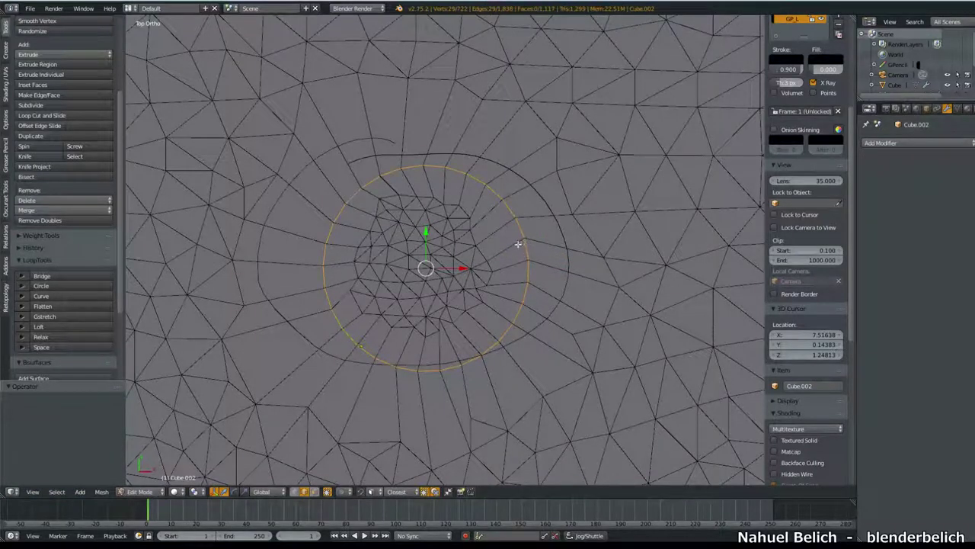
key(ctrl+e)
click(517, 245)
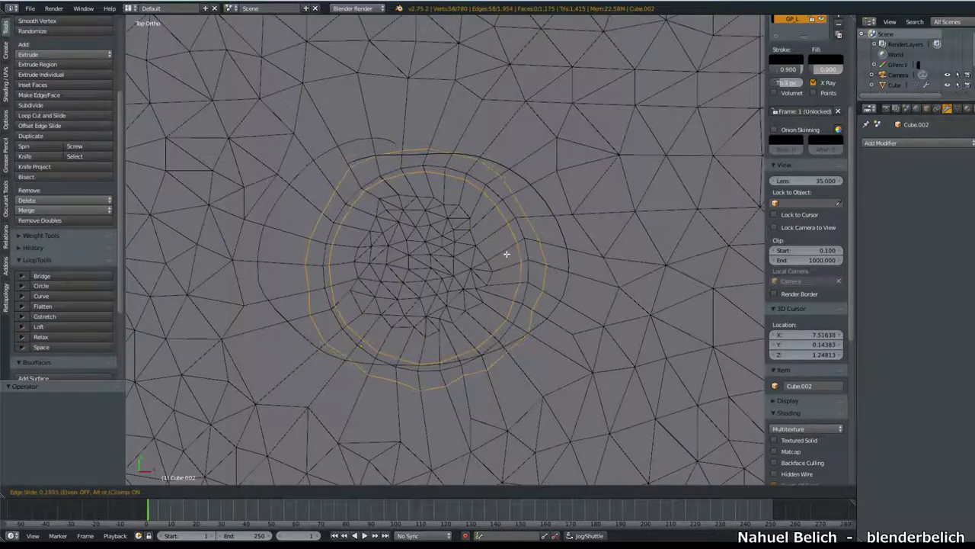
Step: Confirm the offset, then undo back to the single circular loop and recentre the view
click(503, 253)
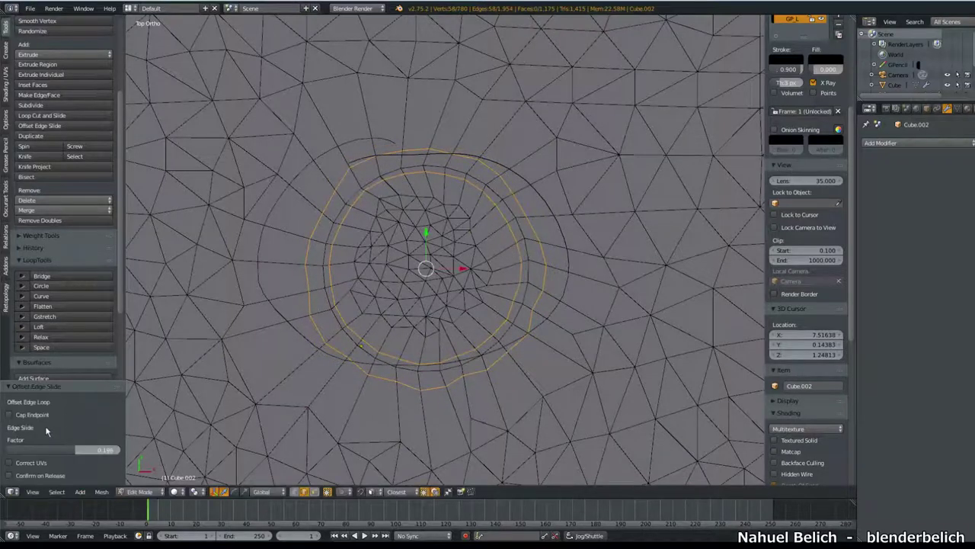
key(ctrl+z)
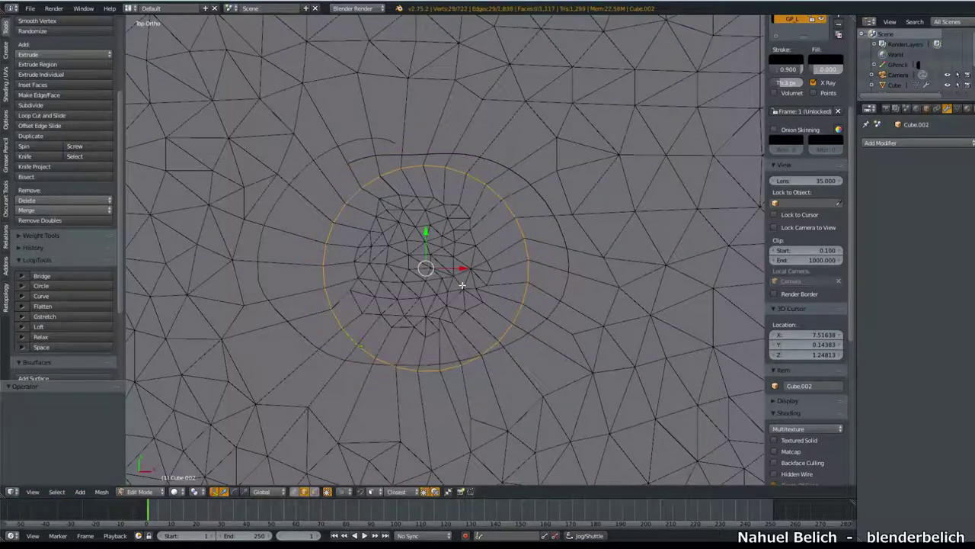
key(ctrl+z)
key(ctrl+z)
scroll(439, 279, up, 2)
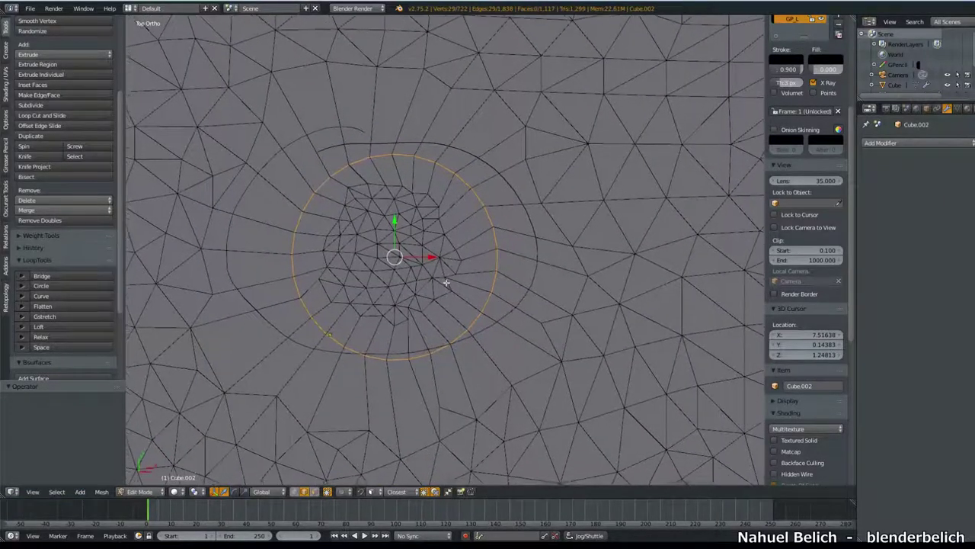
shift+middle_drag(449, 255, 459, 257)
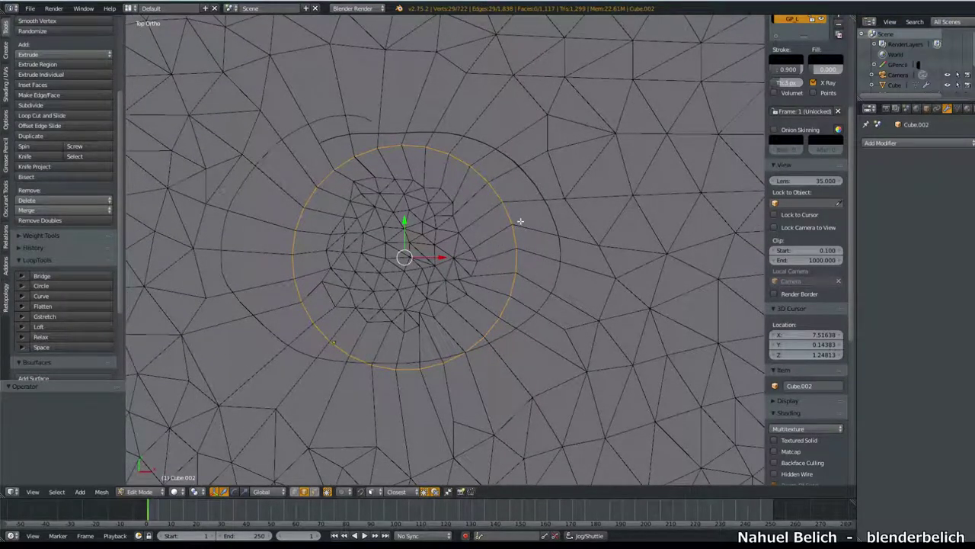
Step: Cut a new edge loop across the ring and slide it with even and flip enabled
key(ctrl+r)
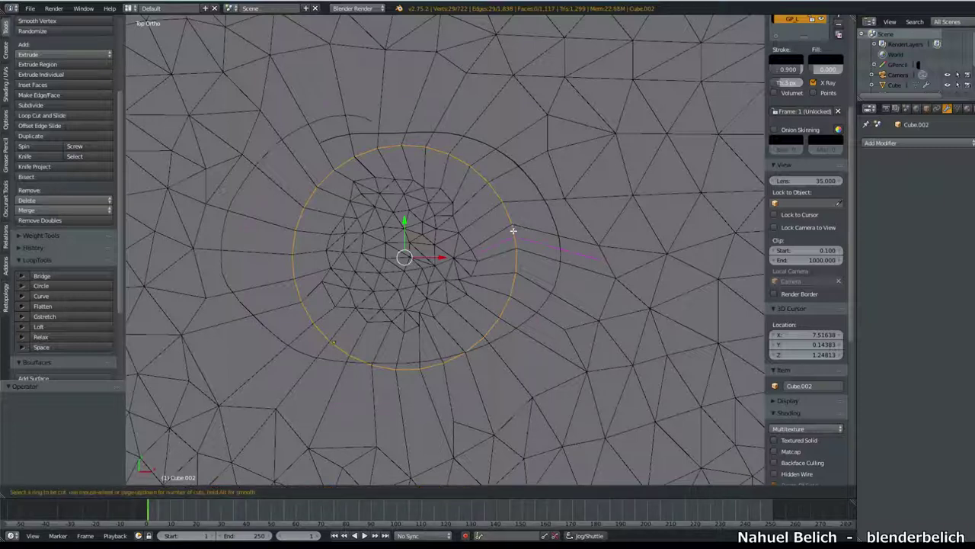
click(522, 220)
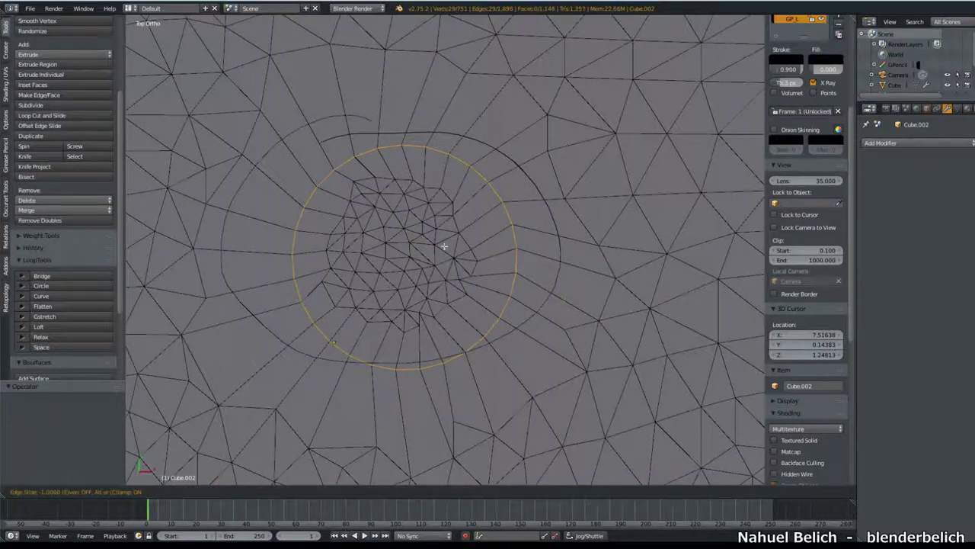
click(332, 283)
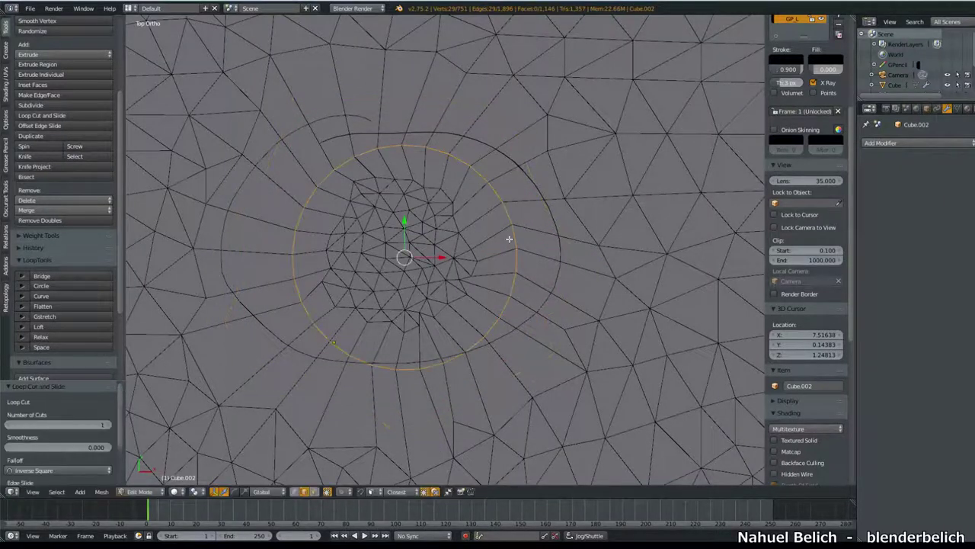
key(g)
key(g)
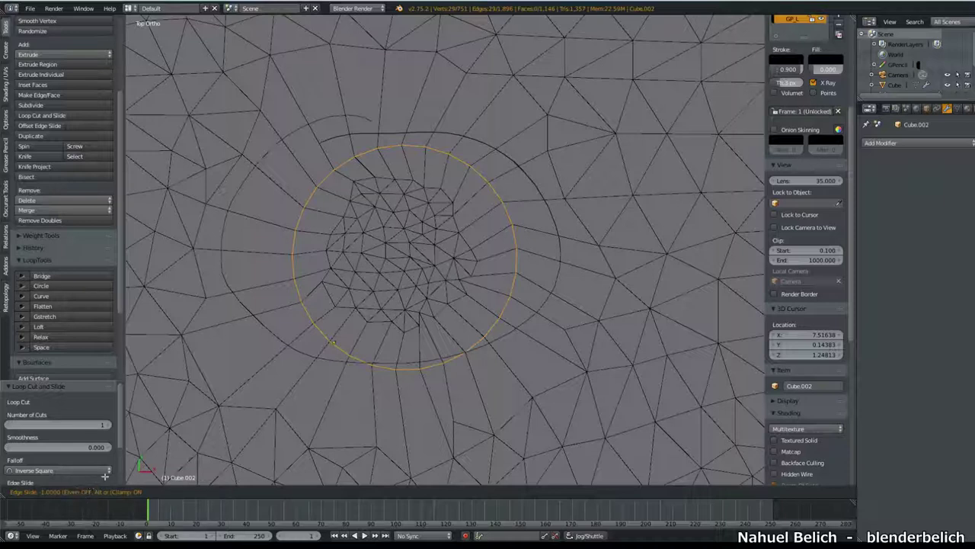
key(e)
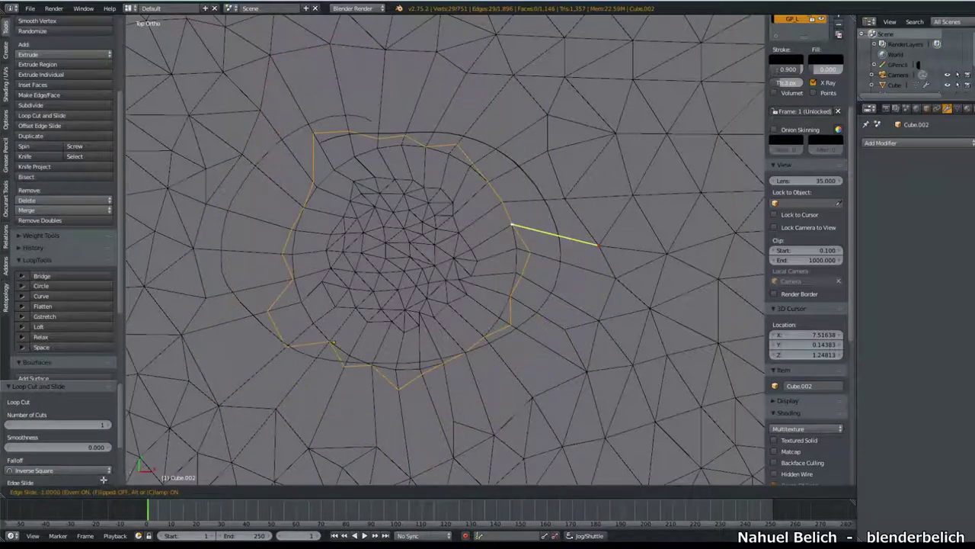
key(f)
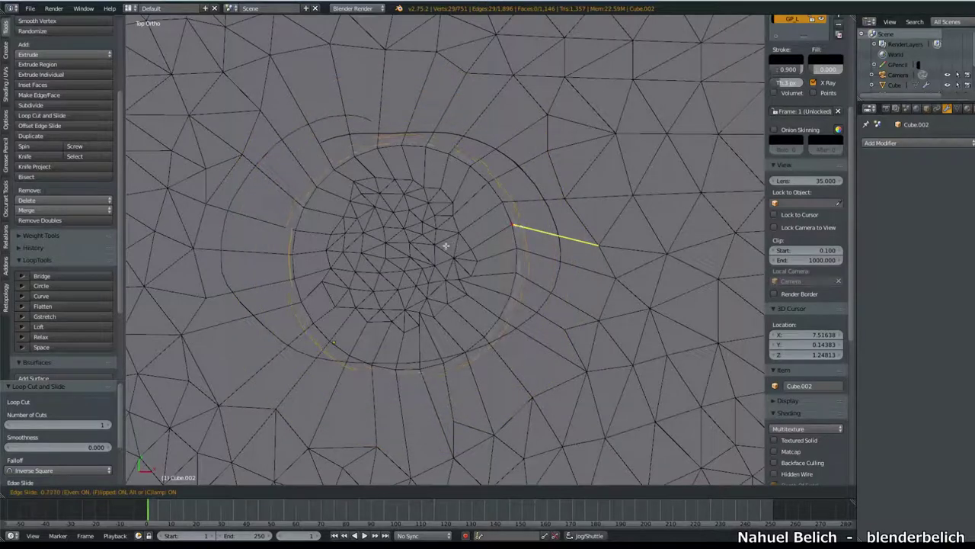
click(464, 231)
Step: Re-slide the loop evenly and flipped to a factor of 0.724, forming a concentric circle
key(g)
key(g)
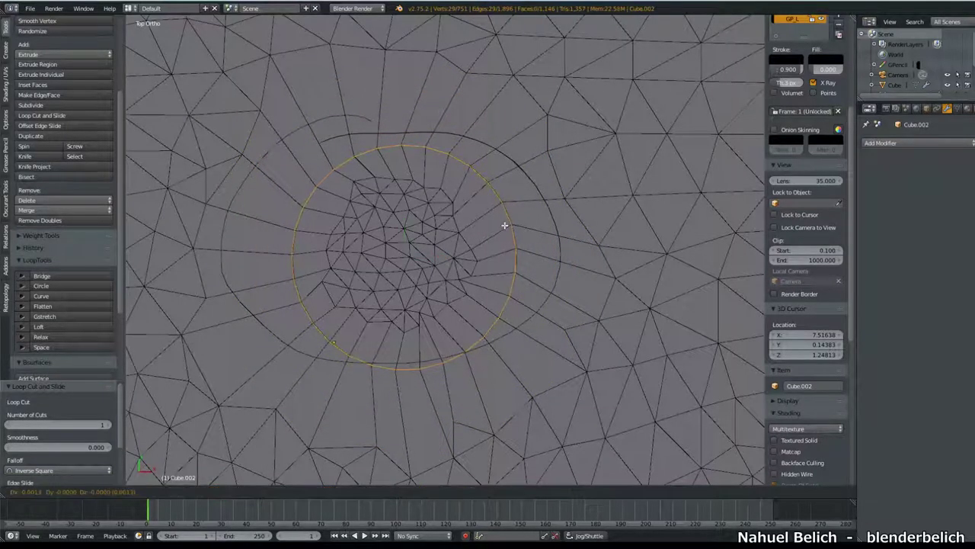
key(e)
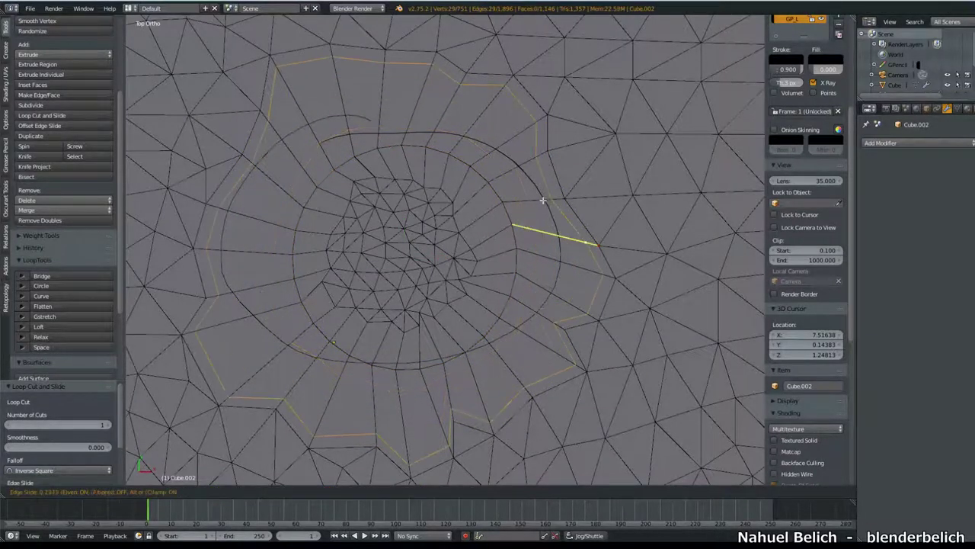
key(f)
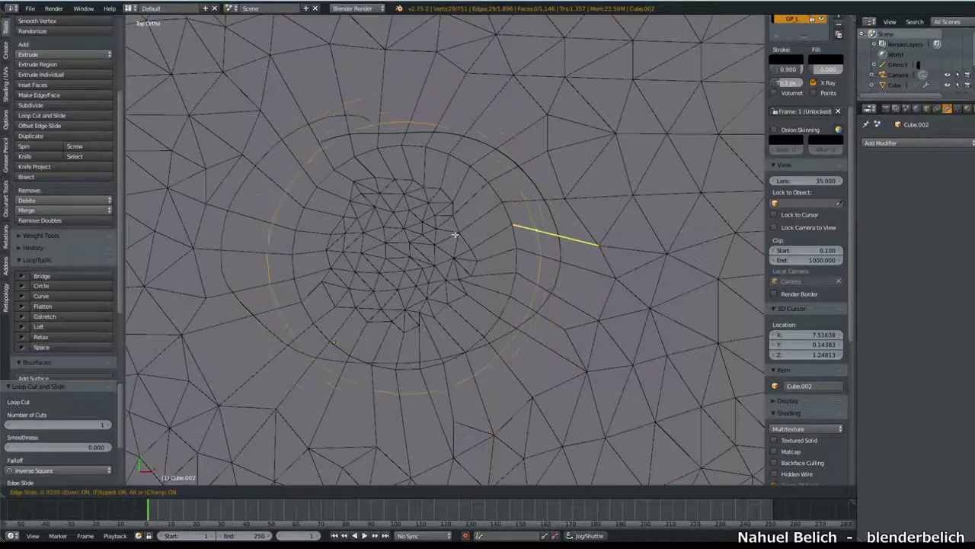
click(319, 272)
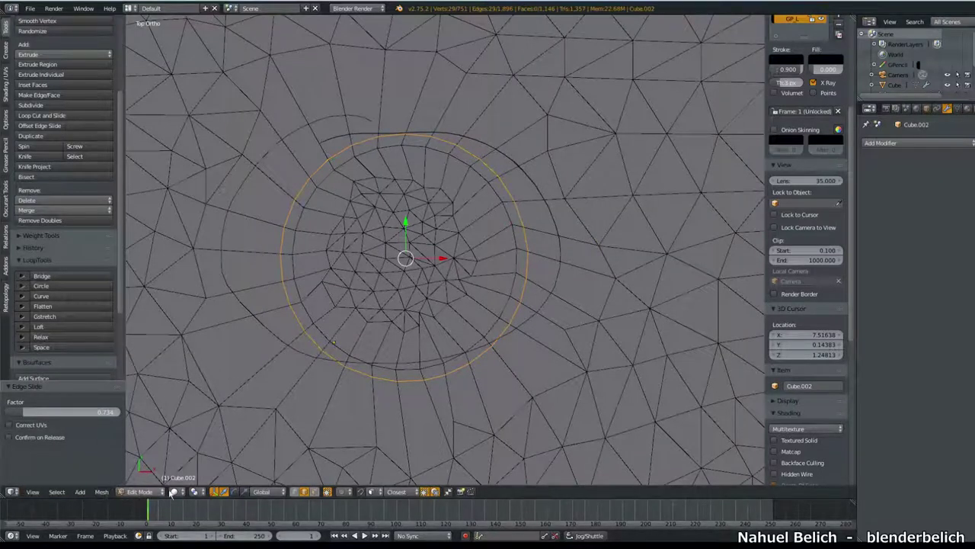
Step: In face select mode, select the face ring inside the loop and grow it to the whole inner disc
key(ctrl+Tab)
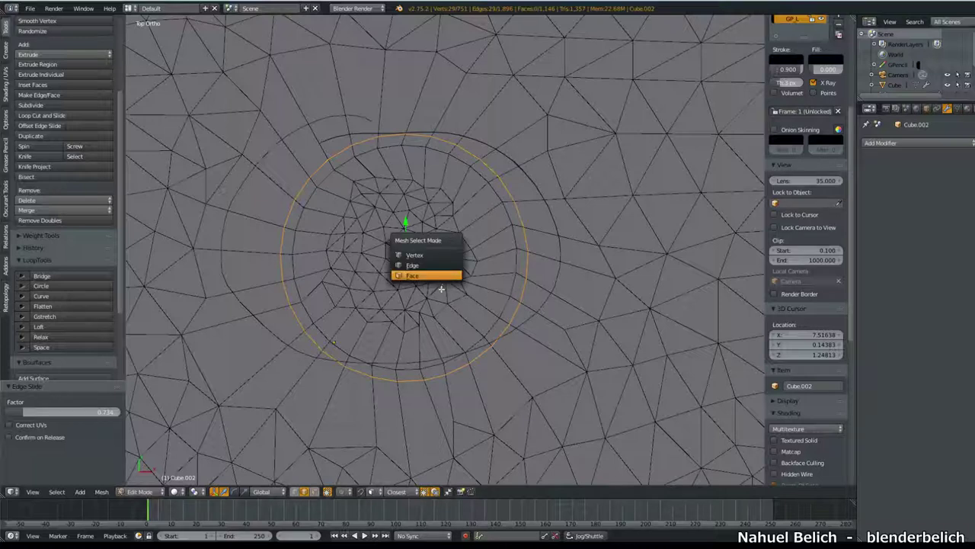
click(438, 278)
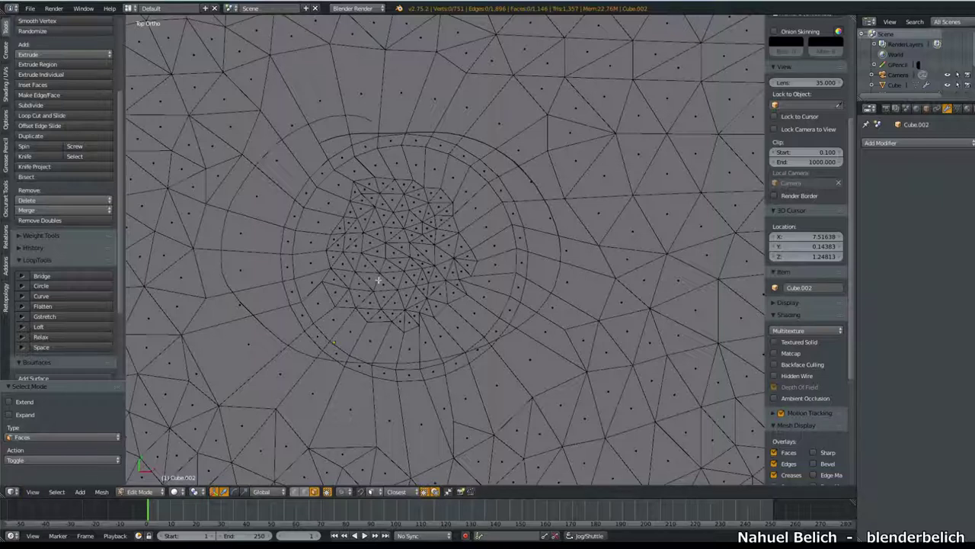
alt+right_click(441, 183)
key(c)
drag(395, 165, 451, 313)
middle_drag(451, 314, 458, 228)
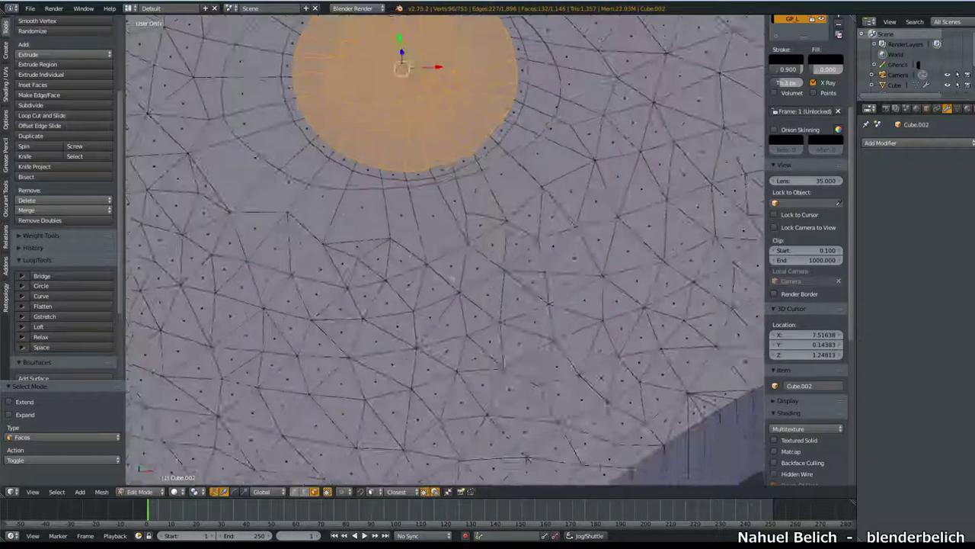
Step: Extrude the inner disc and move it down to Z -0.231 to form a recessed hole
key(e)
click(456, 238)
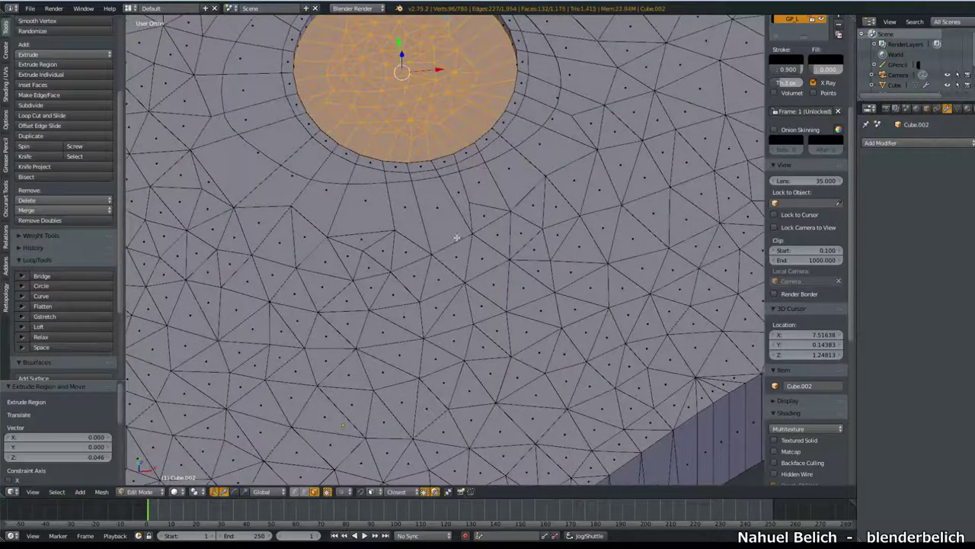
scroll(456, 238, down, 3)
middle_drag(457, 237, 379, 197)
key(g)
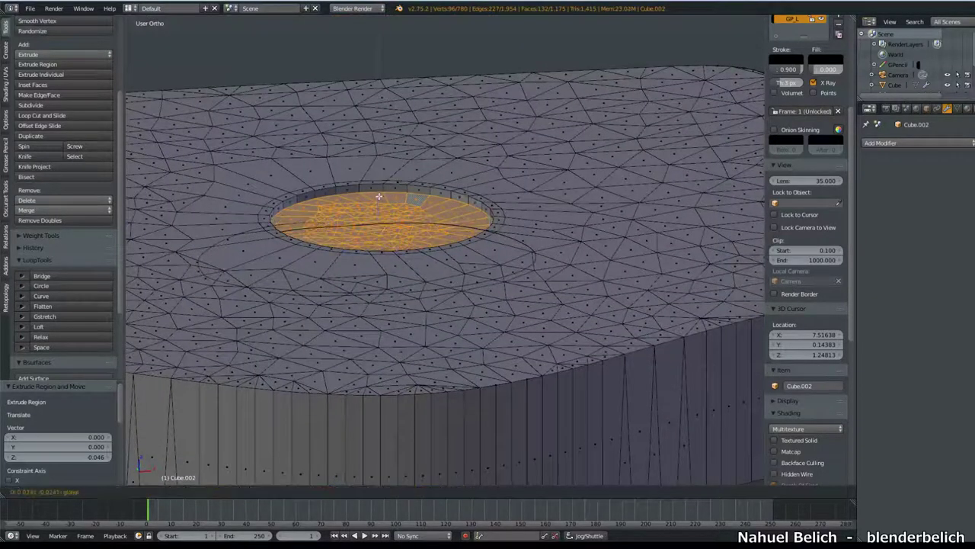
click(394, 260)
scroll(394, 235, down, 2)
Step: In Object Mode, add a level-1 Catmull-Clark Subdivision Surface to the plate with Ctrl+1
middle_drag(394, 234, 396, 274)
key(Tab)
scroll(397, 275, down, 2)
key(ctrl+1)
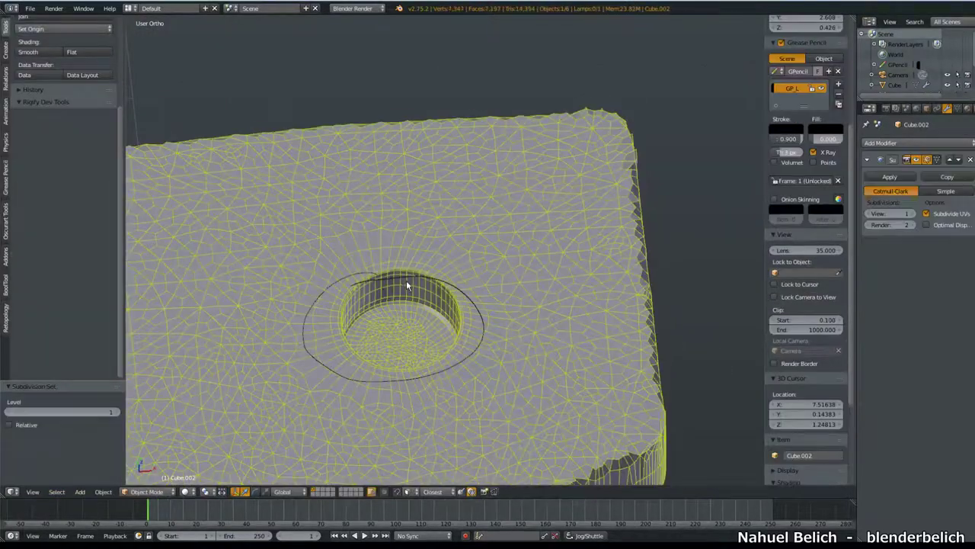
shift+scroll(463, 250, down, 3)
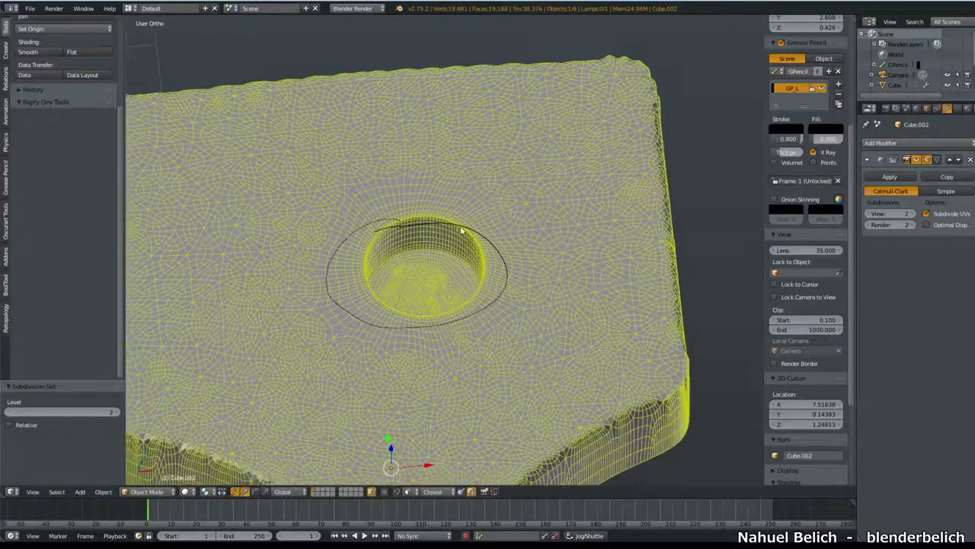
middle_drag(457, 241, 365, 246)
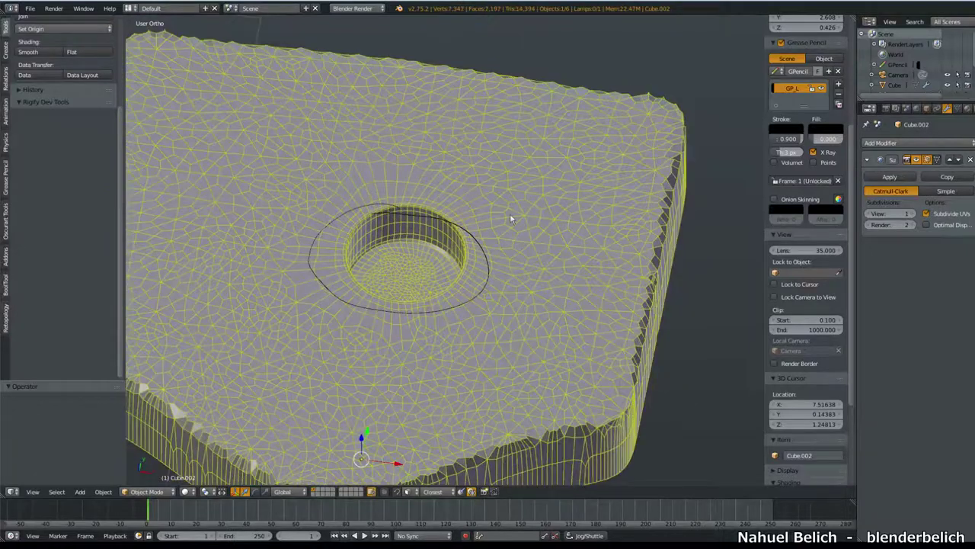
Step: Uncheck Wire in the Object properties and inspect the smoothed hole up close
click(926, 109)
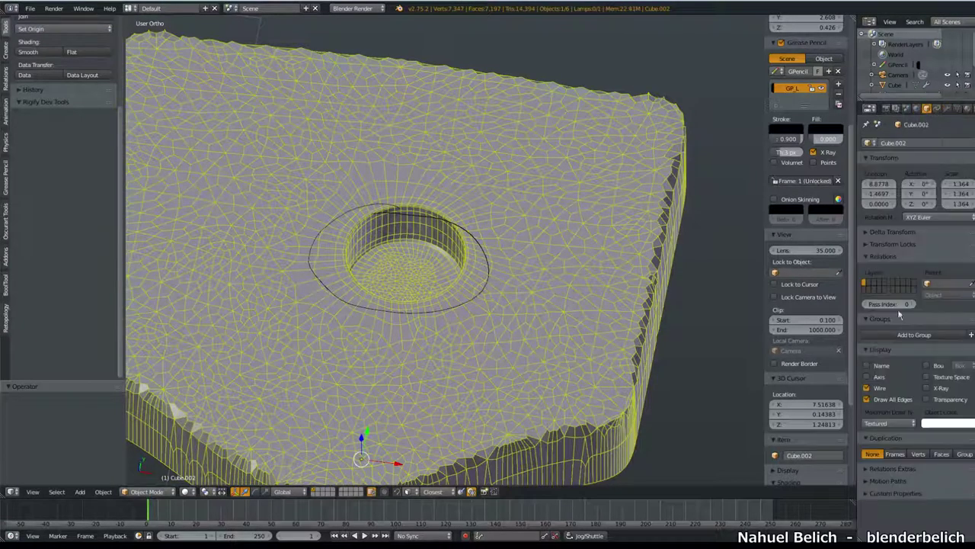
click(880, 391)
middle_drag(556, 285, 467, 366)
scroll(467, 366, down, 2)
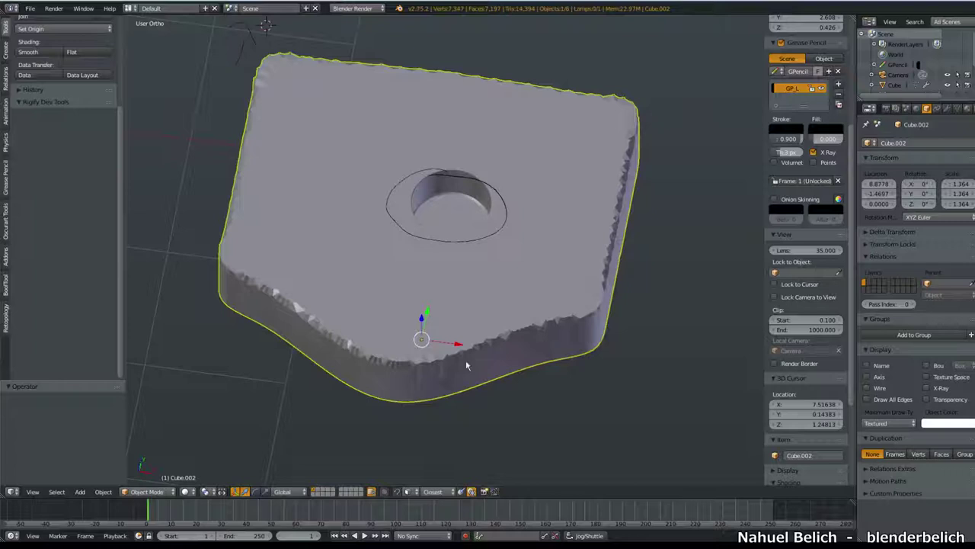
mouse_move(604, 212)
middle_down()
mouse_move(523, 318)
mouse_move(510, 233)
mouse_move(480, 318)
middle_up()
scroll(510, 233, up, 3)
scroll(604, 241, up, 4)
Step: Return to Edit Mode and orbit to a near top-down view of the holed slab
key(Tab)
middle_drag(604, 241, 506, 292)
mouse_move(367, 223)
middle_down()
mouse_move(427, 252)
mouse_move(585, 295)
mouse_move(457, 153)
mouse_move(488, 183)
middle_up()
scroll(426, 251, down, 4)
scroll(586, 294, down, 3)
mouse_move(606, 254)
middle_down()
mouse_move(487, 305)
mouse_move(554, 277)
mouse_move(573, 287)
middle_up()
scroll(585, 259, up, 2)
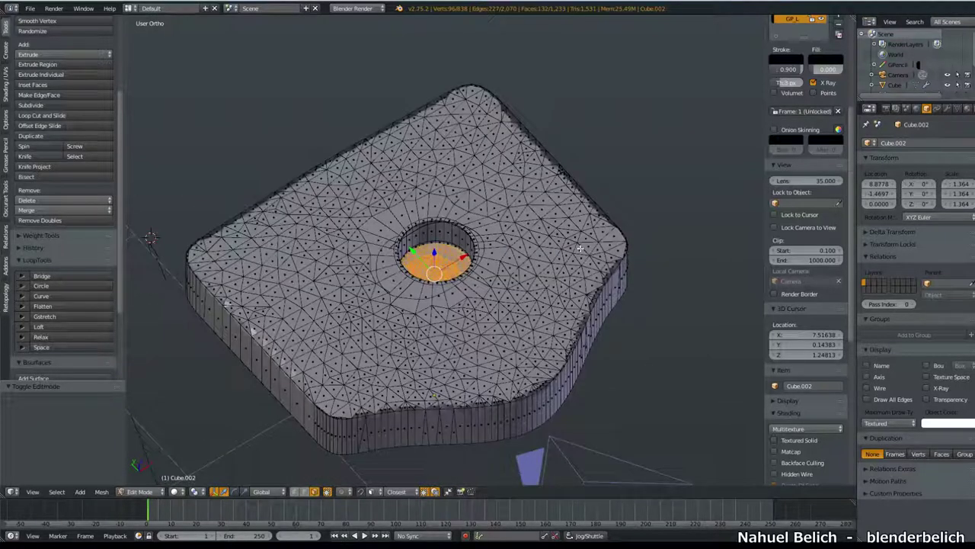
mouse_move(588, 279)
middle_down()
mouse_move(520, 318)
mouse_move(529, 328)
mouse_move(538, 305)
middle_up()
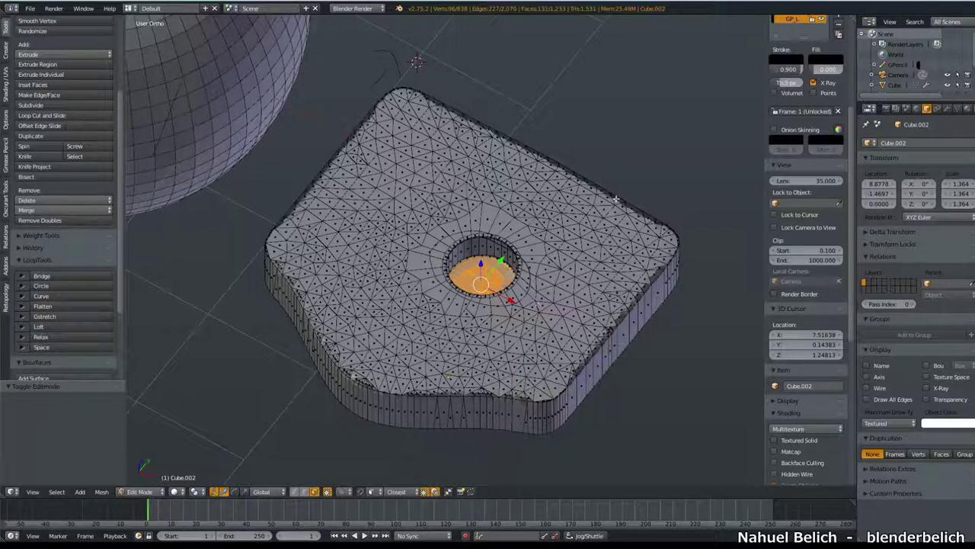
mouse_move(600, 216)
middle_down()
mouse_move(545, 342)
mouse_move(568, 318)
middle_up()
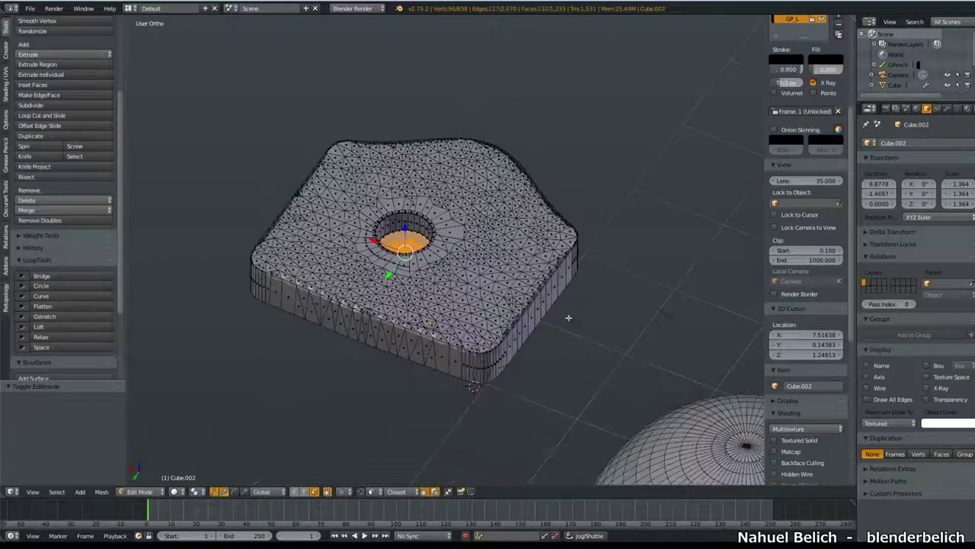